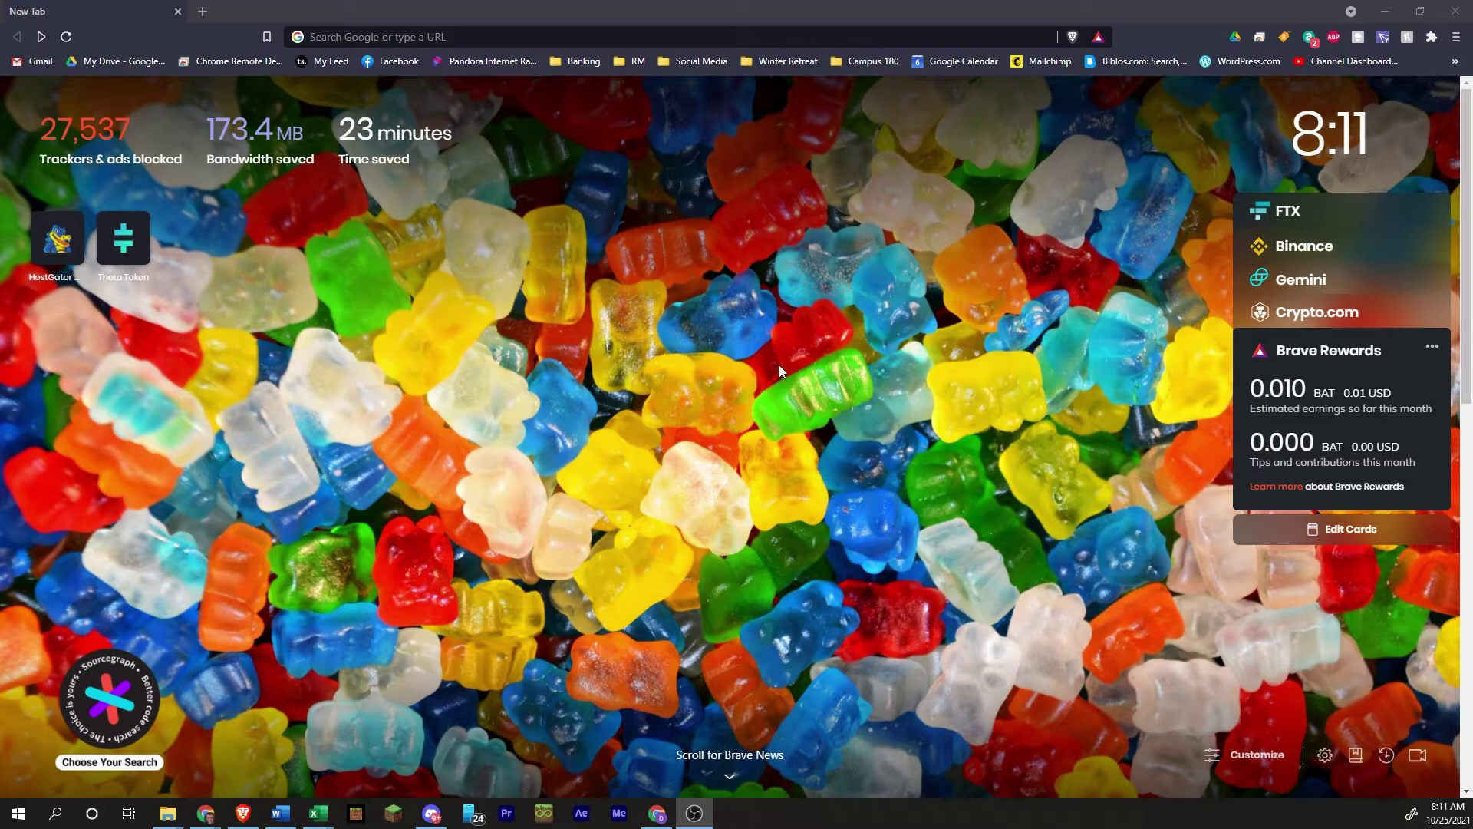
Bring Brave to the front and search Google for 'metamaks' from the address bar.
{"action": "left_click", "coordinate": [637, 320]}
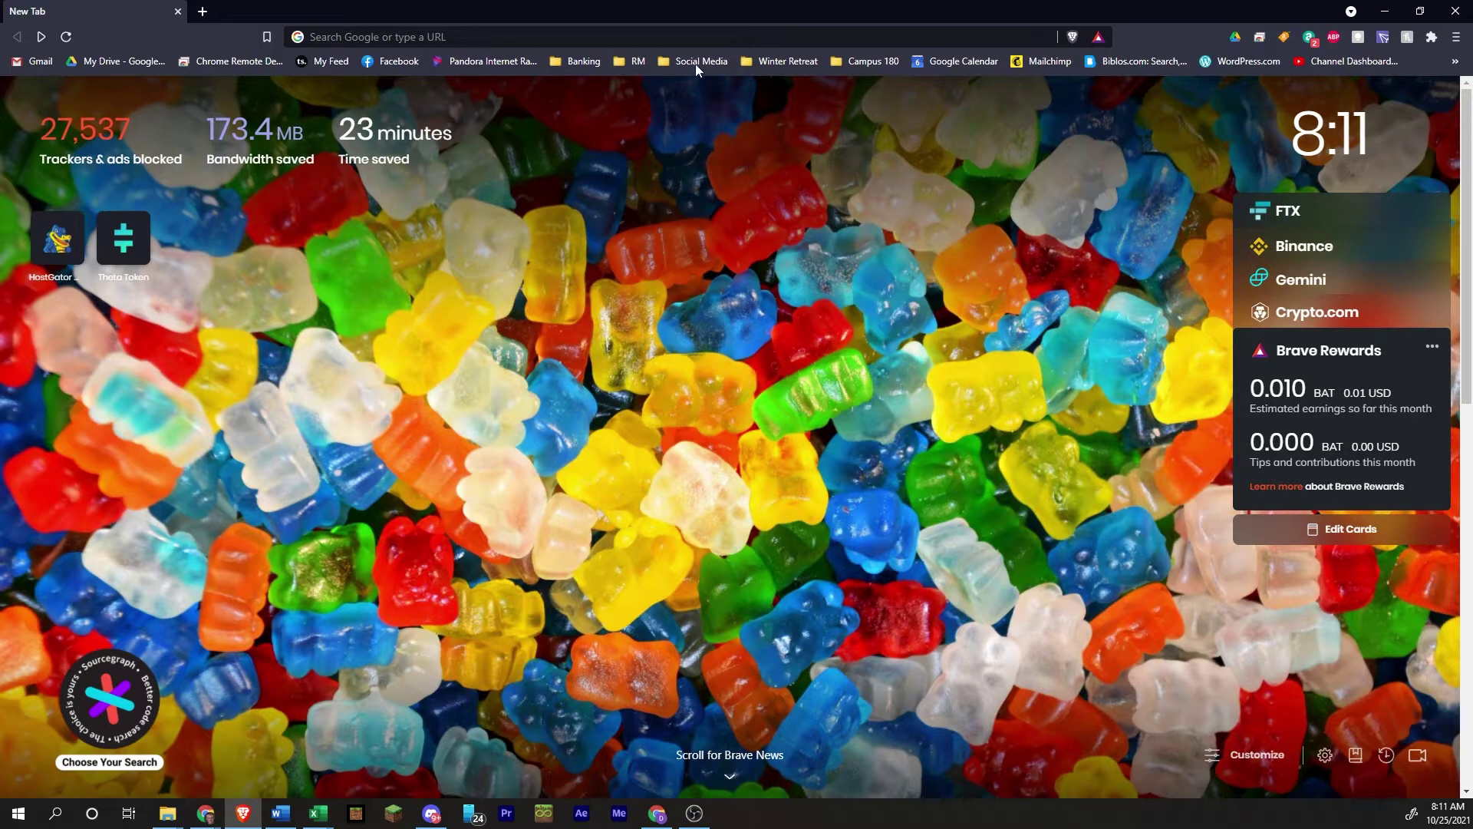
{"action": "left_click", "coordinate": [696, 36]}
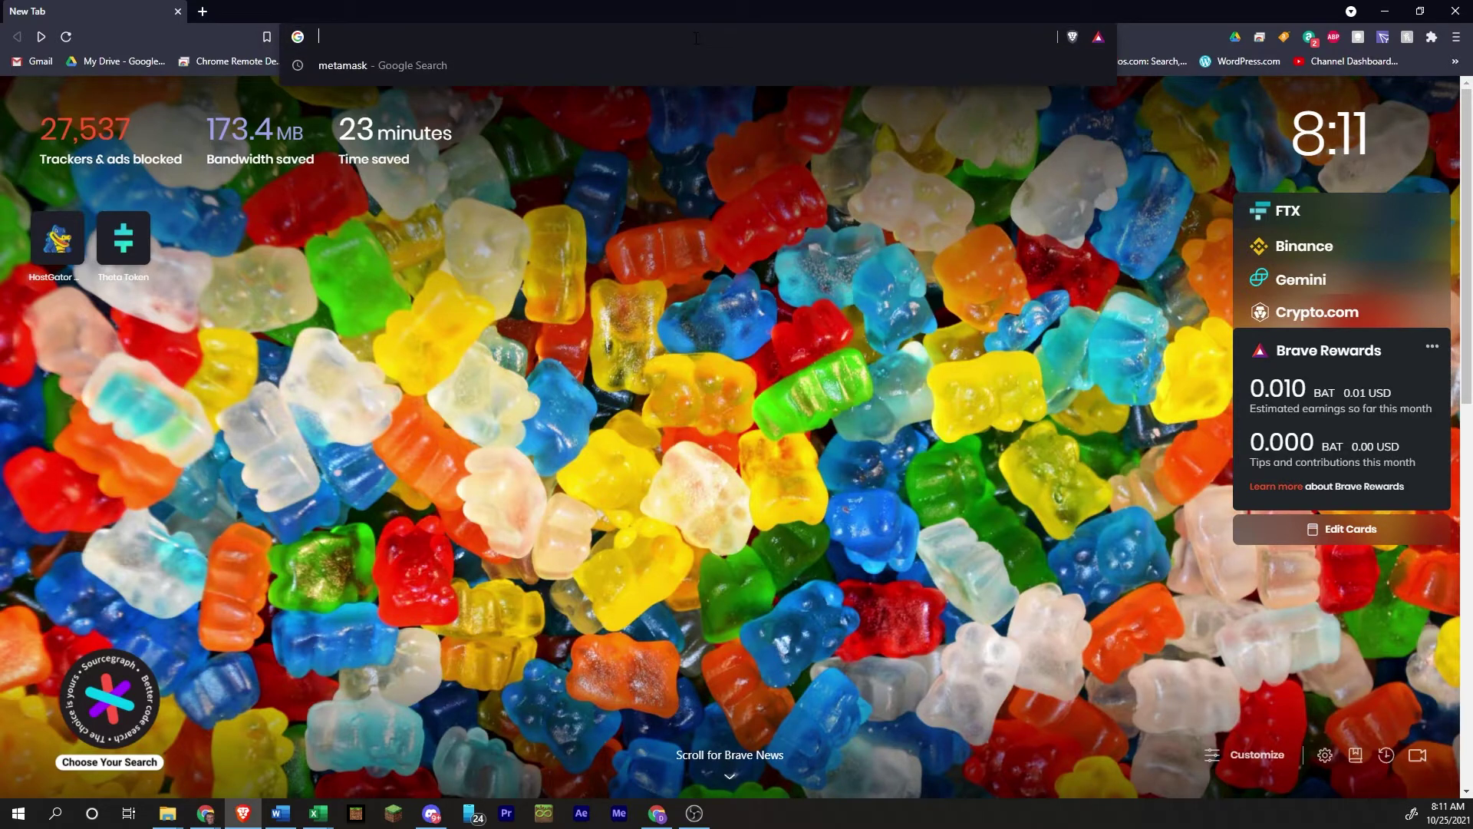
{"action": "type", "text": "metamaks&oq=metamaks&aqs=chrome..69i57.1531j0j1&sourceid=chrome&ie=UTF-8"}
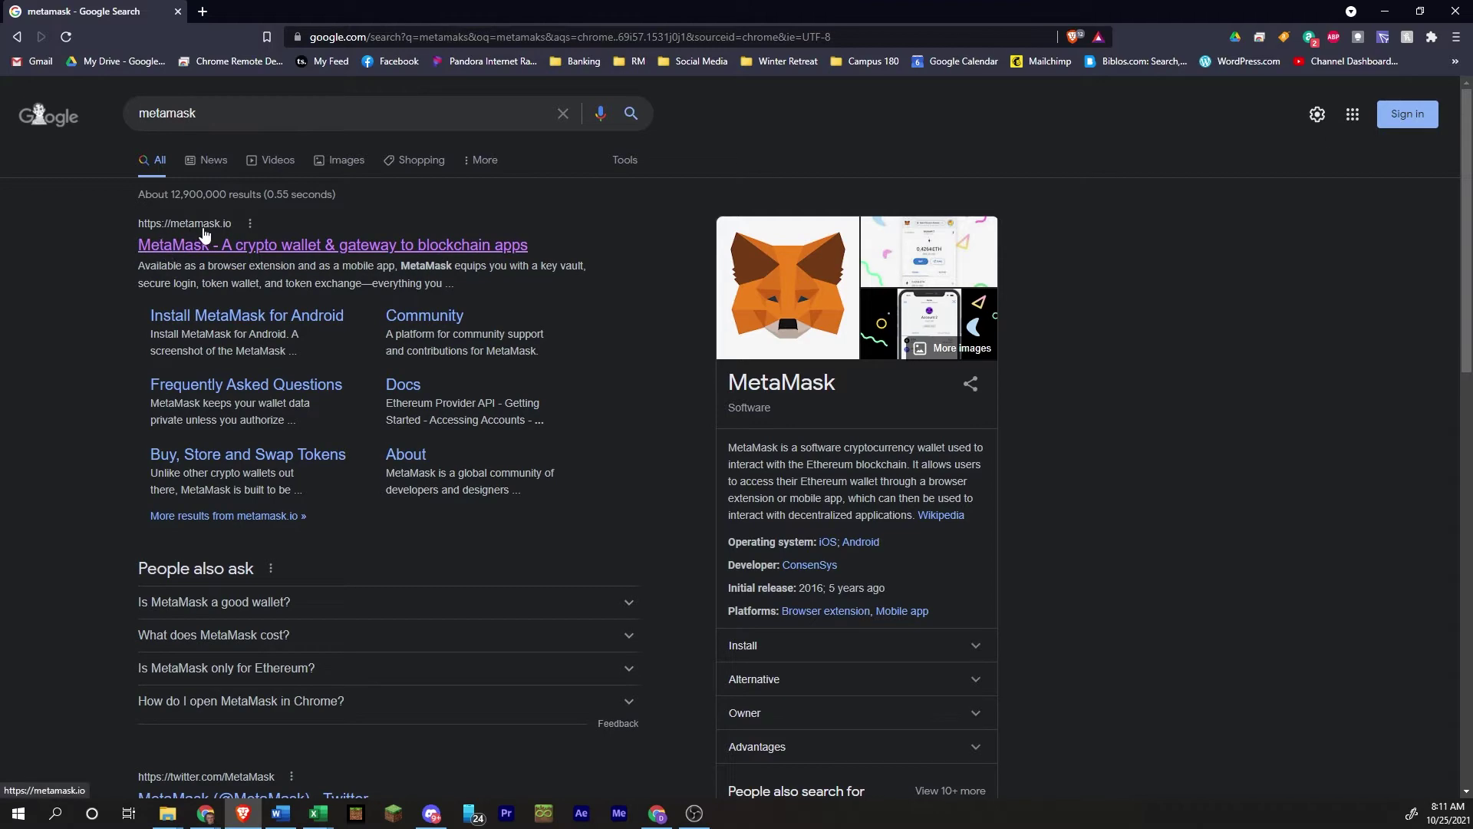
Open the metamask.io result, browse the homepage, and go to its Download page.
{"action": "left_click", "coordinate": [243, 234]}
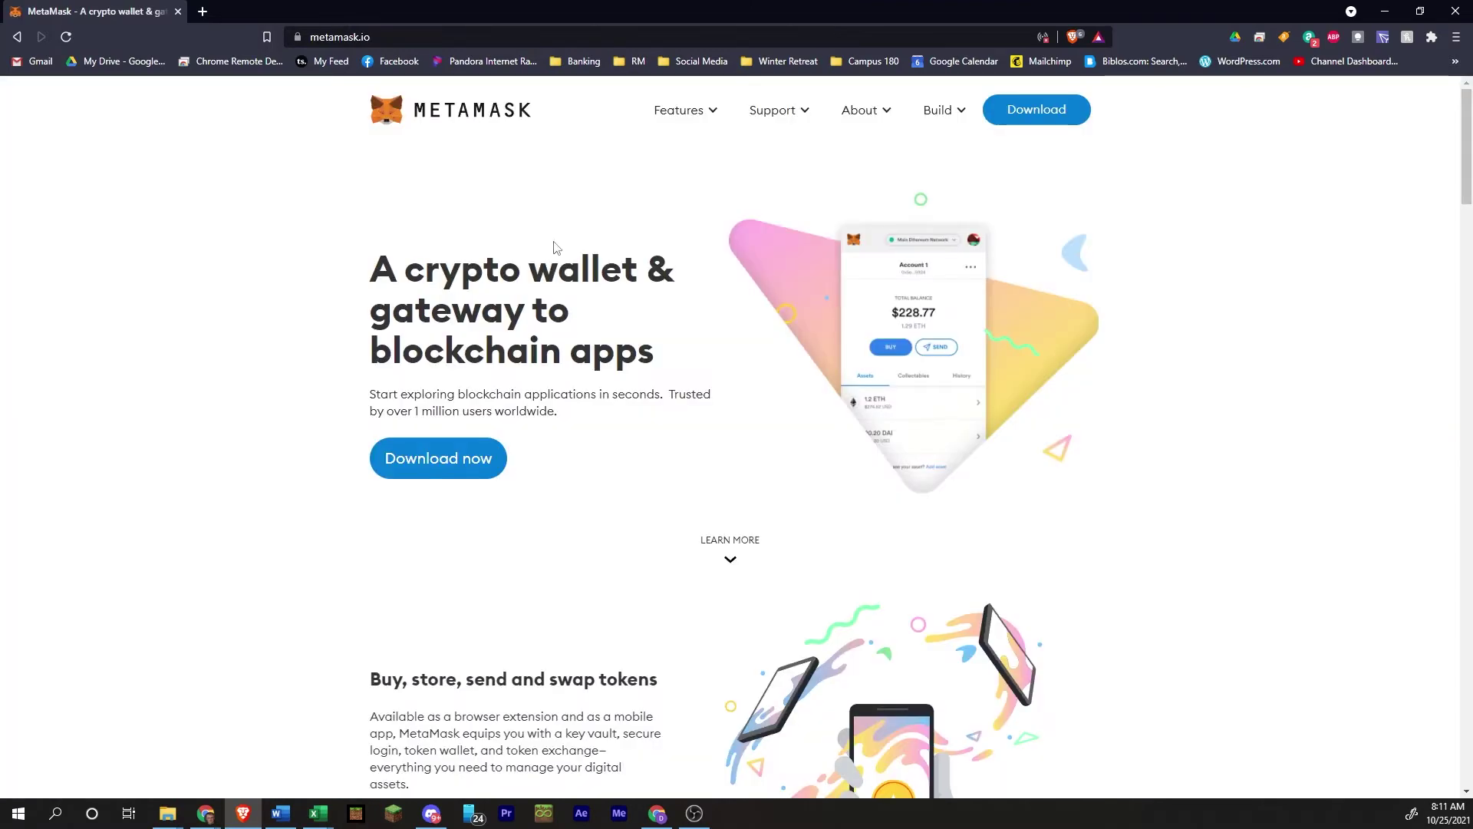
{"action": "scroll", "coordinate": [581, 264], "scroll_direction": "down", "scroll_amount": 4}
{"action": "scroll", "coordinate": [581, 264], "scroll_direction": "down", "scroll_amount": 8}
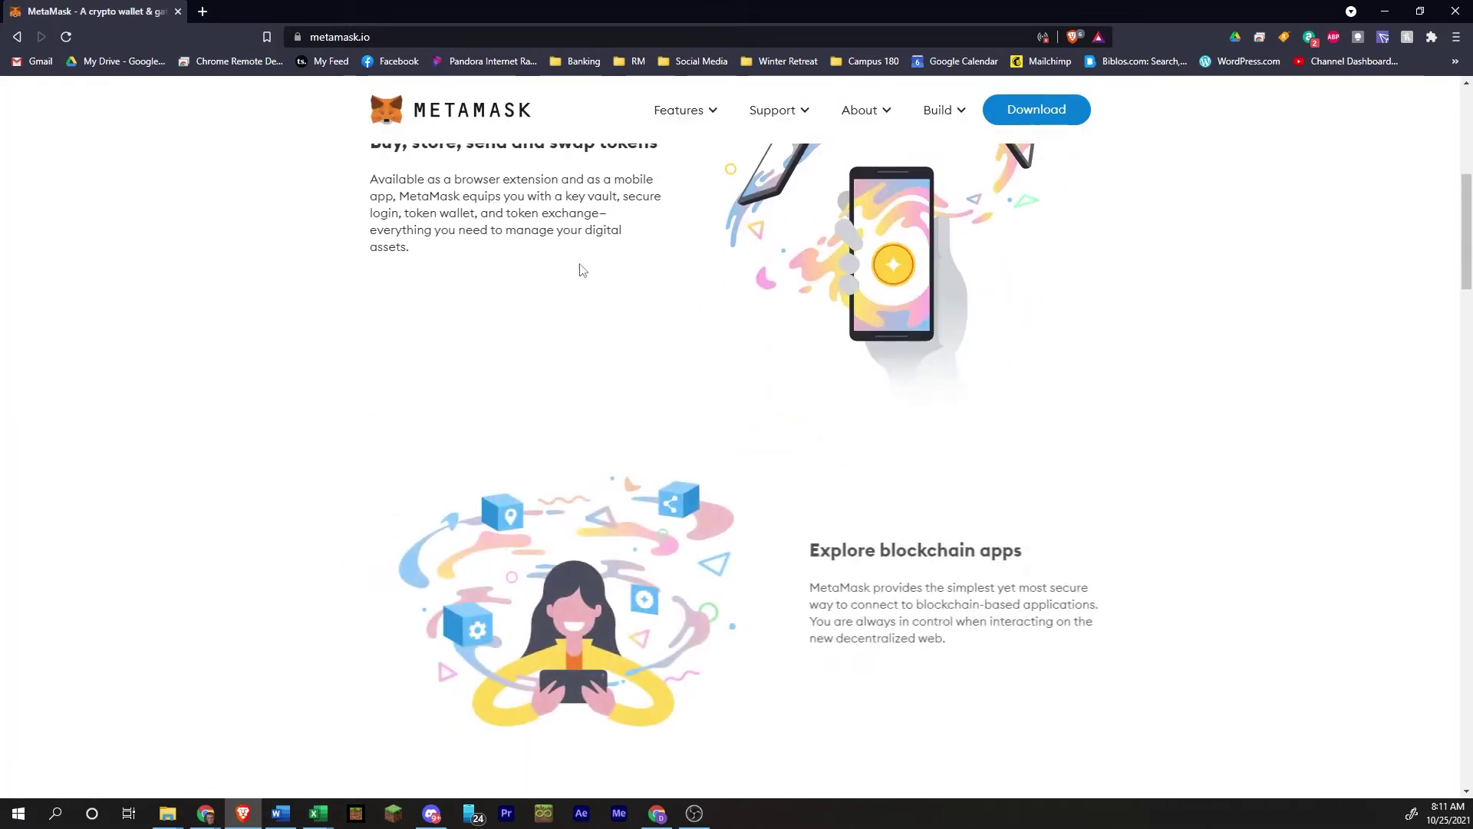
{"action": "scroll", "coordinate": [583, 271], "scroll_direction": "up", "scroll_amount": 5}
{"action": "scroll", "coordinate": [581, 269], "scroll_direction": "up", "scroll_amount": 8}
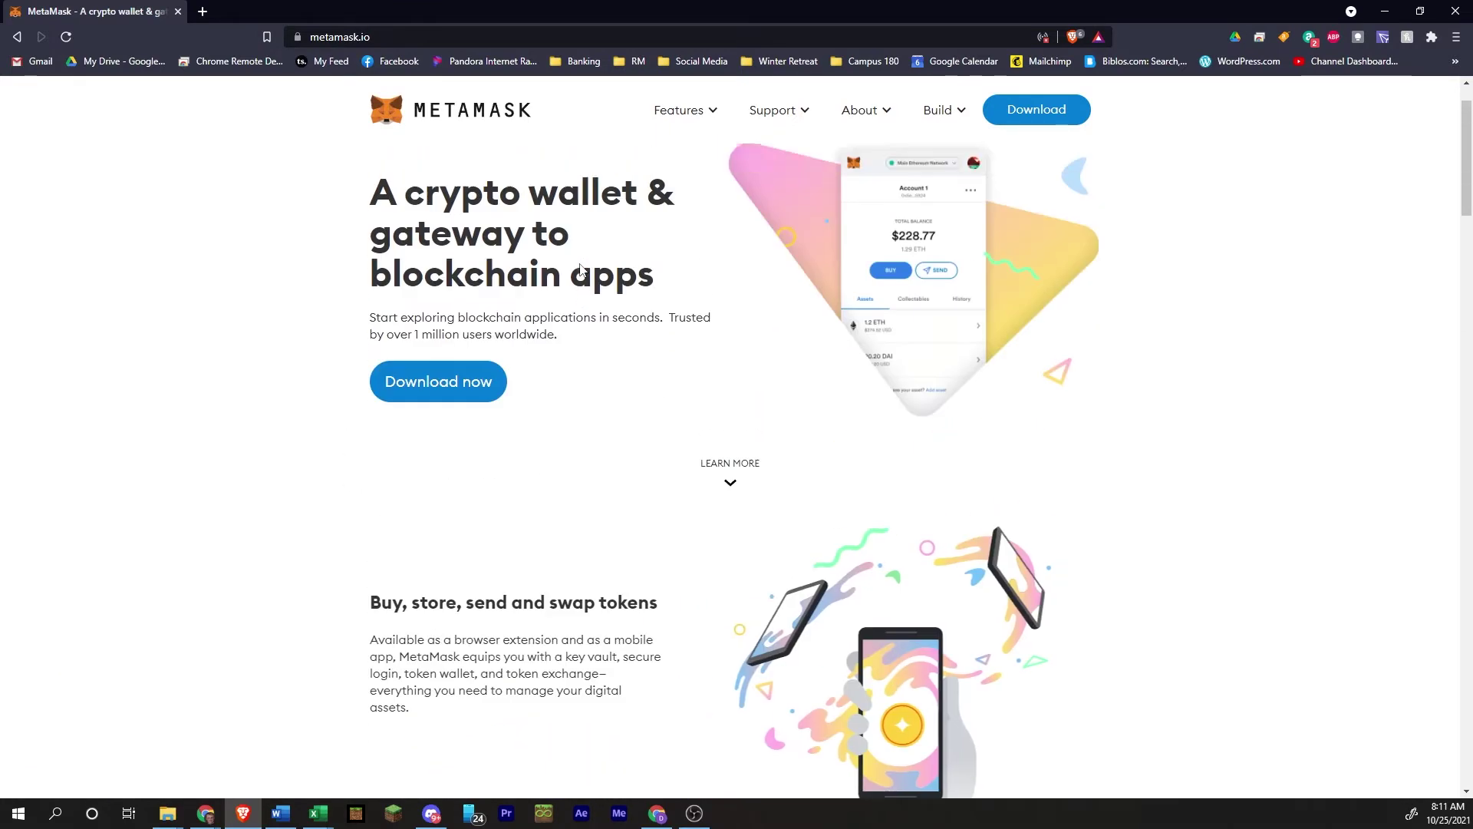
{"action": "left_click", "coordinate": [1061, 126]}
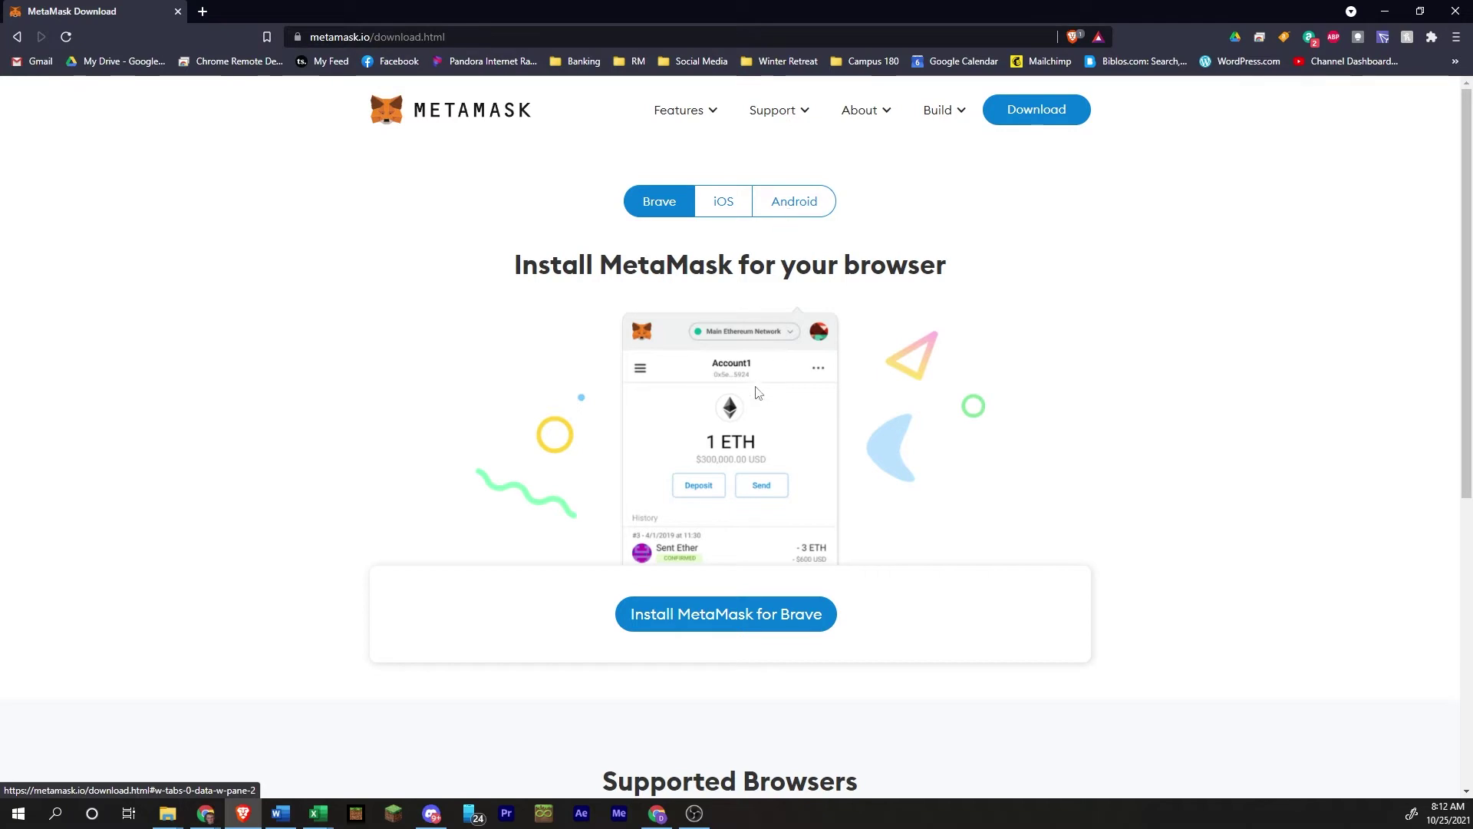
Install MetaMask for Brave from the Chrome Web Store, approving the Add extension prompt.
{"action": "left_click", "coordinate": [740, 626]}
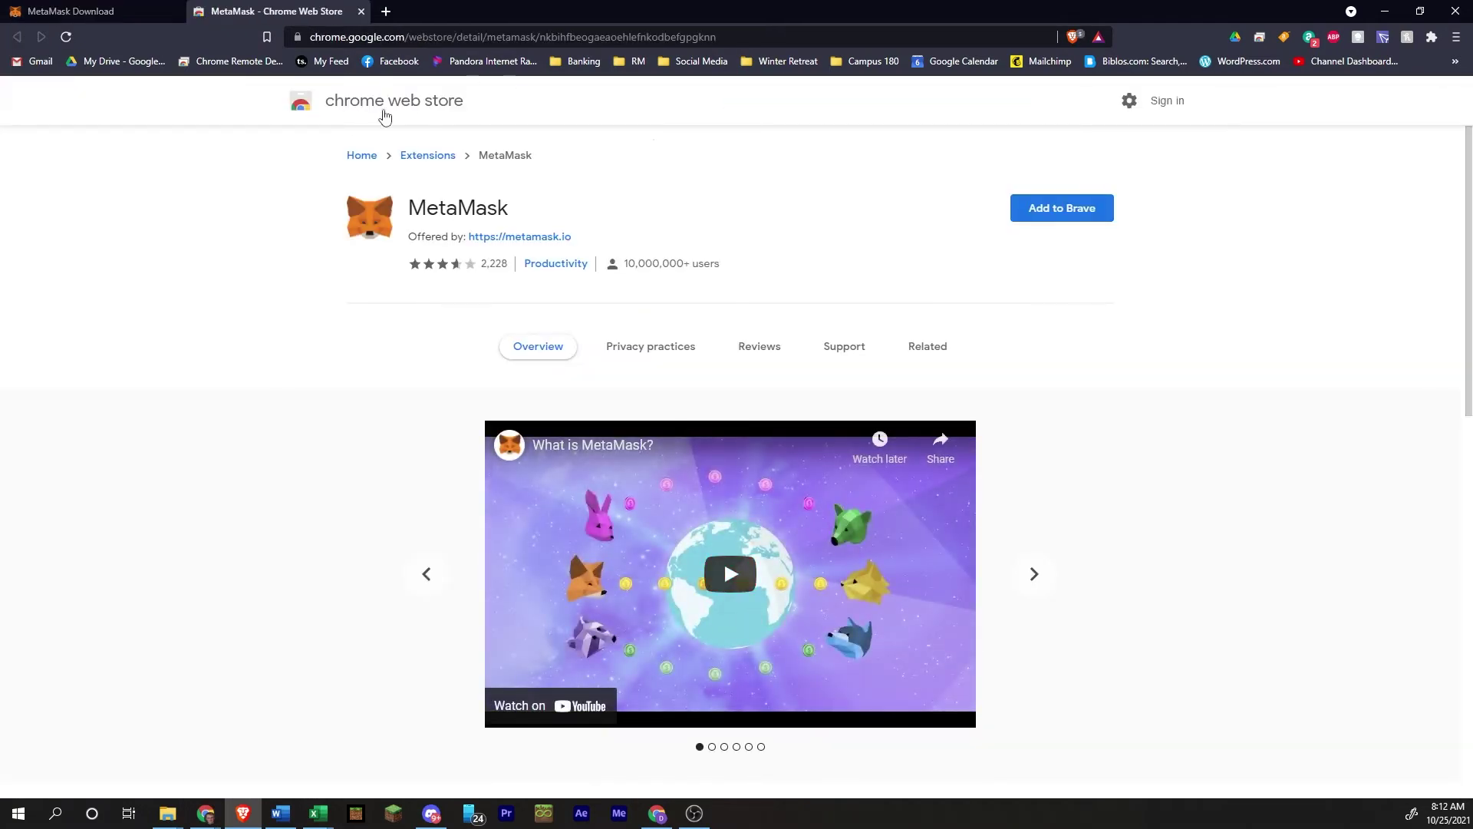
{"action": "left_click", "coordinate": [1068, 216]}
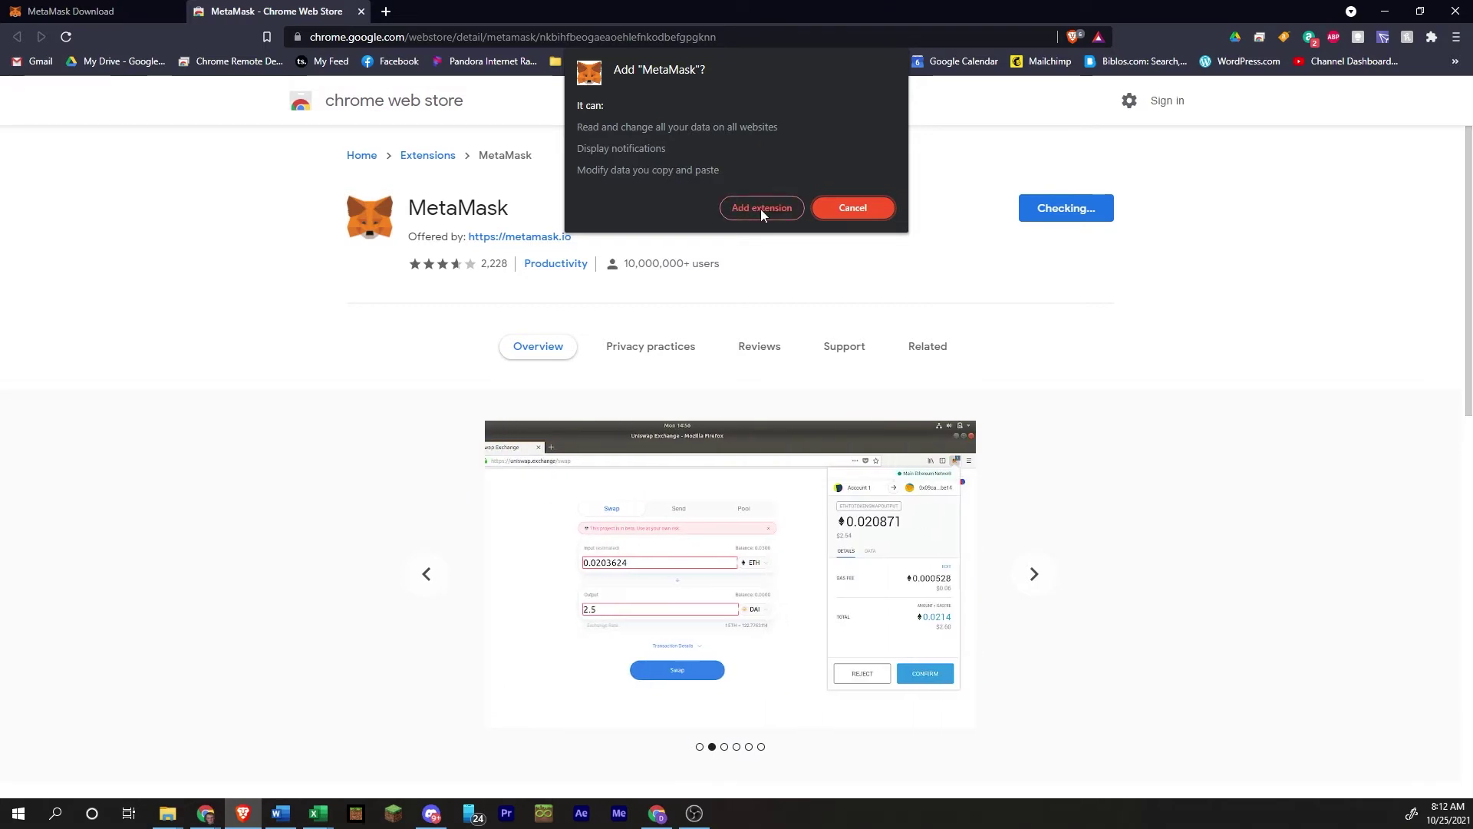
{"action": "left_click", "coordinate": [762, 209]}
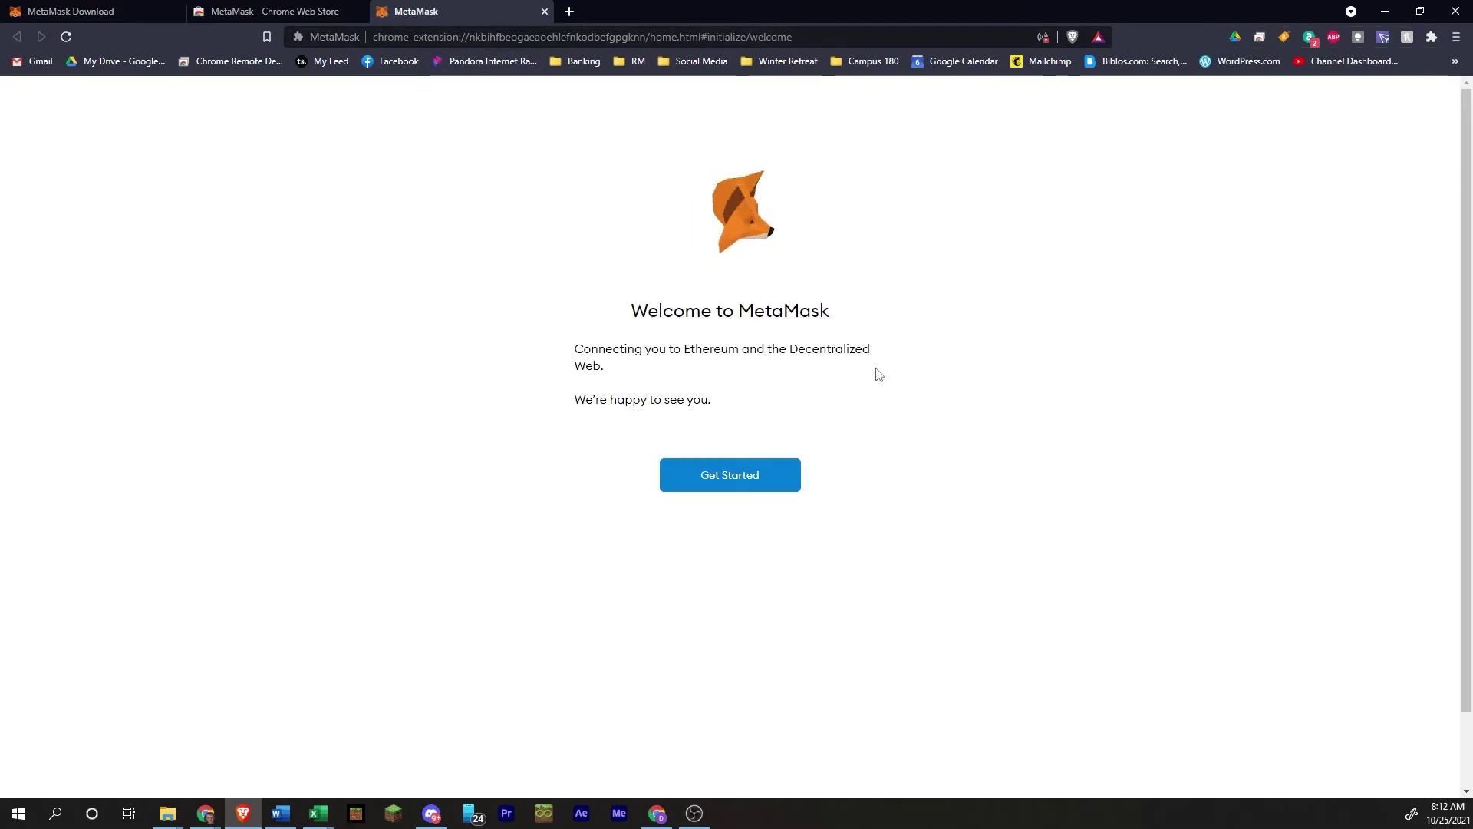
Begin MetaMask setup and choose to create a brand-new wallet.
{"action": "left_click", "coordinate": [740, 483]}
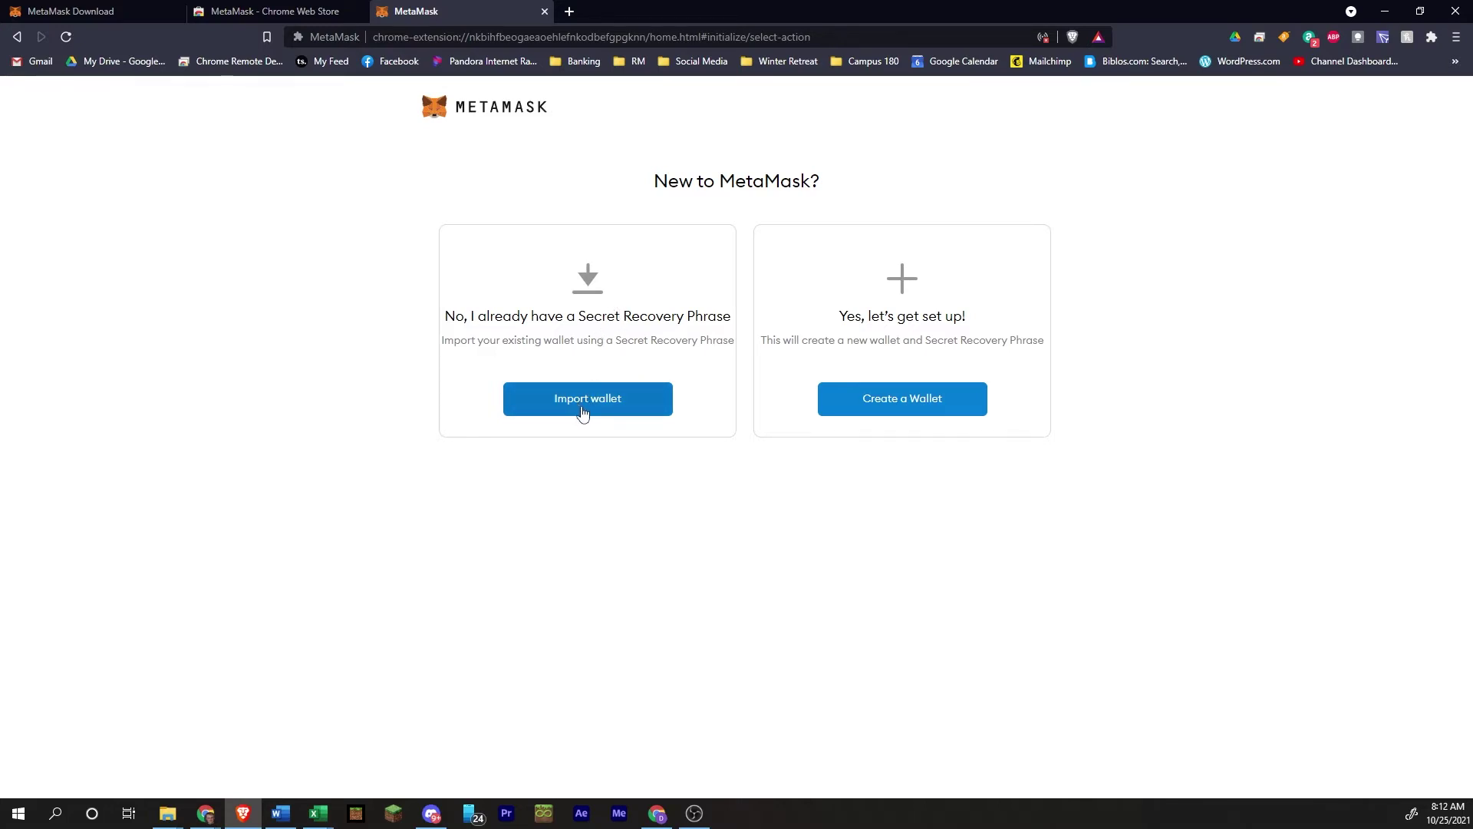
{"action": "left_click", "coordinate": [894, 415]}
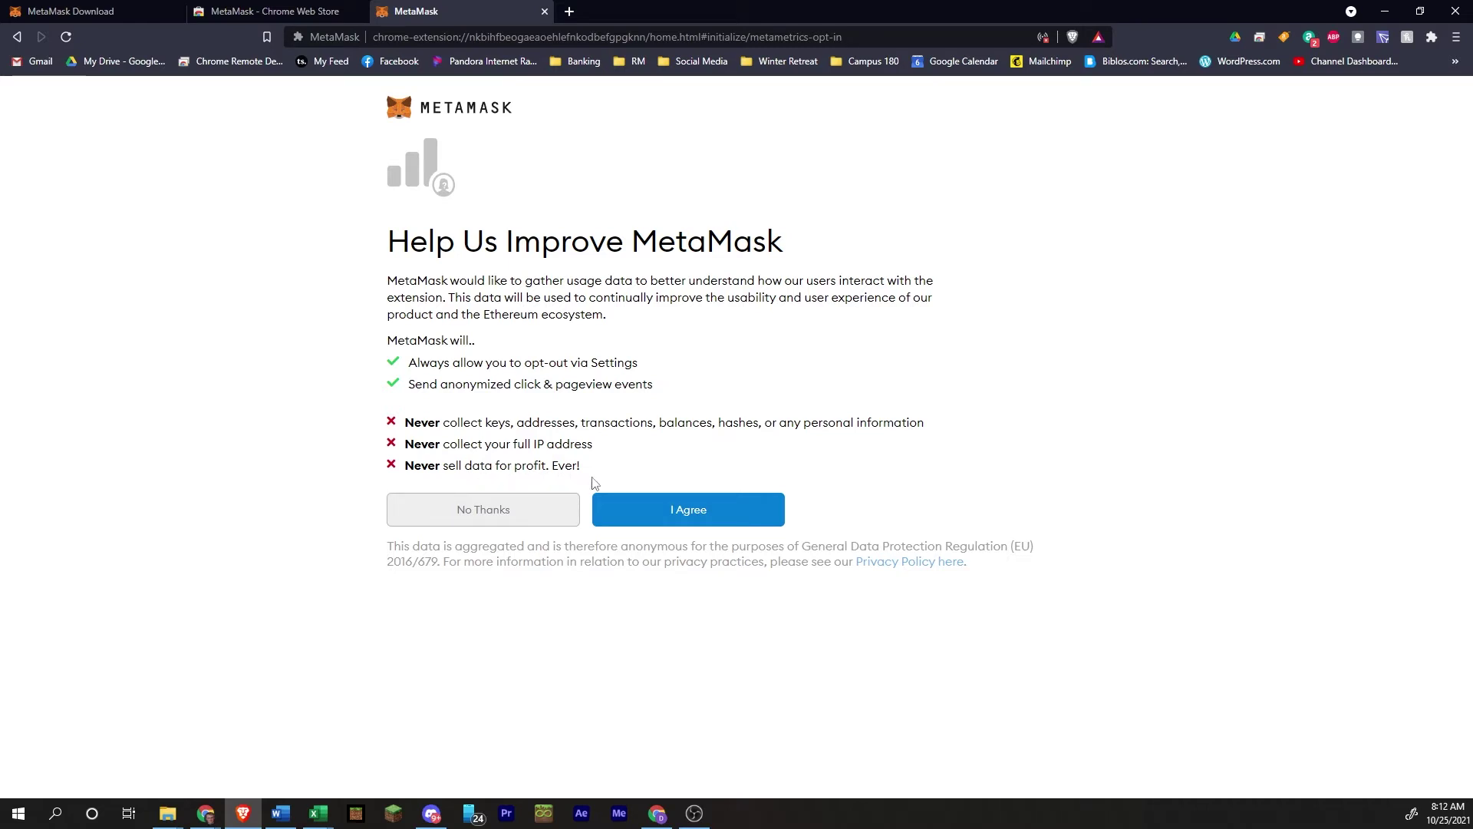
Agree to usage data sharing, enter and confirm the new wallet password, and accept the Terms of Use.
{"action": "left_click", "coordinate": [687, 519]}
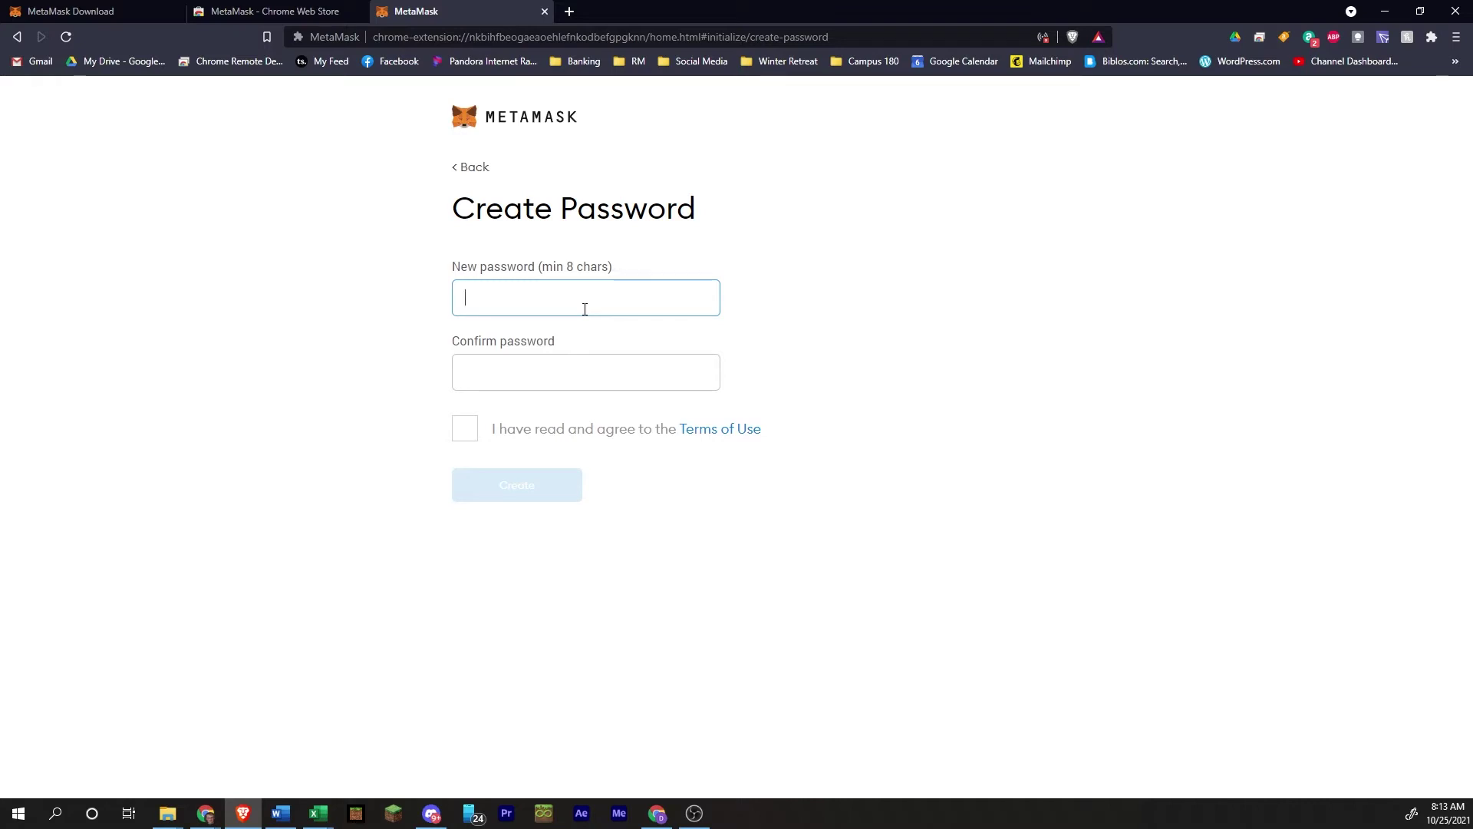
{"action": "type", "text": "•••••••••••"}
{"action": "key", "text": "Tab"}
{"action": "type", "text": "•••••••••••"}
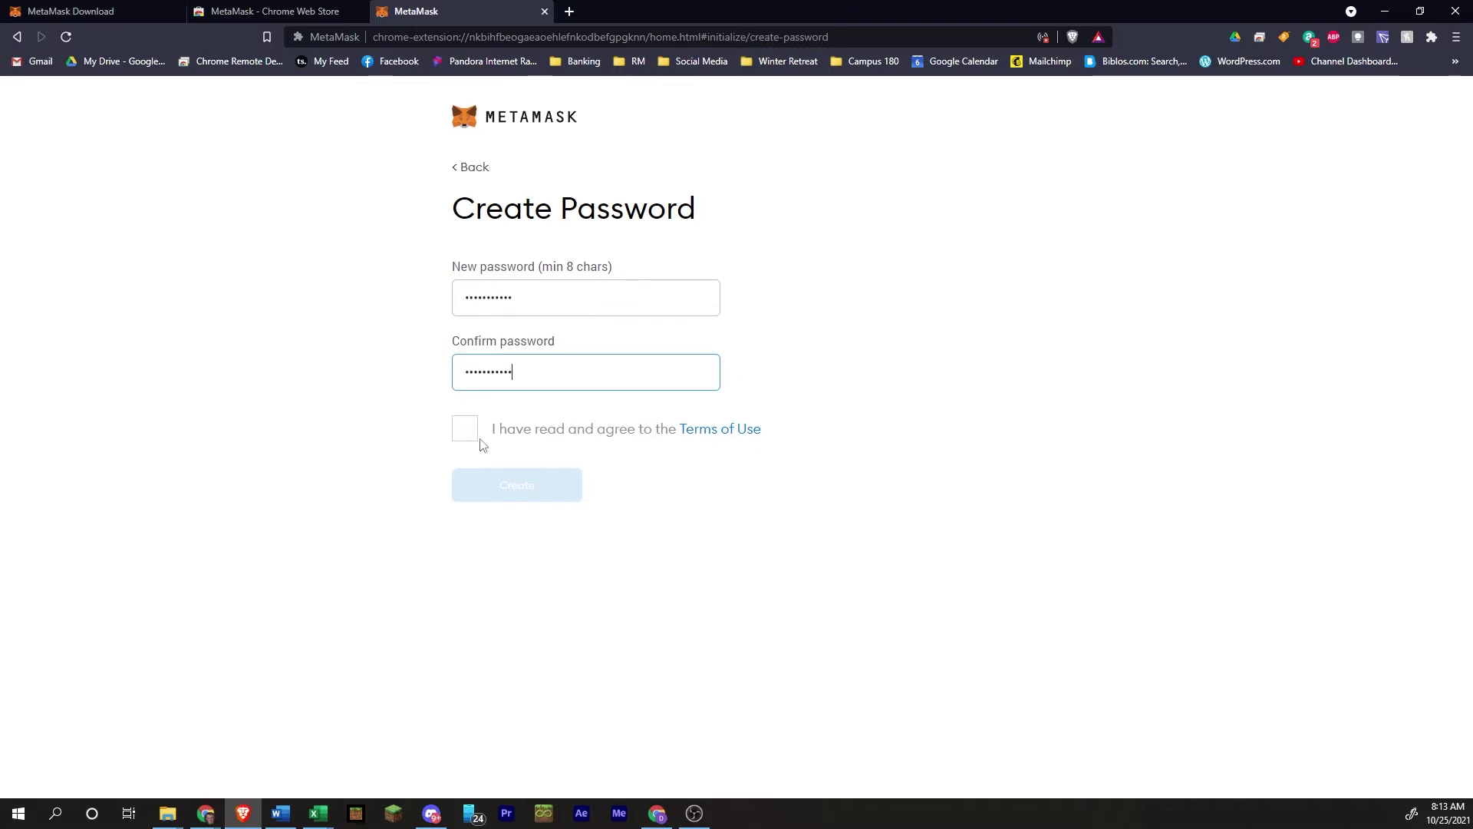
{"action": "left_click", "coordinate": [475, 437]}
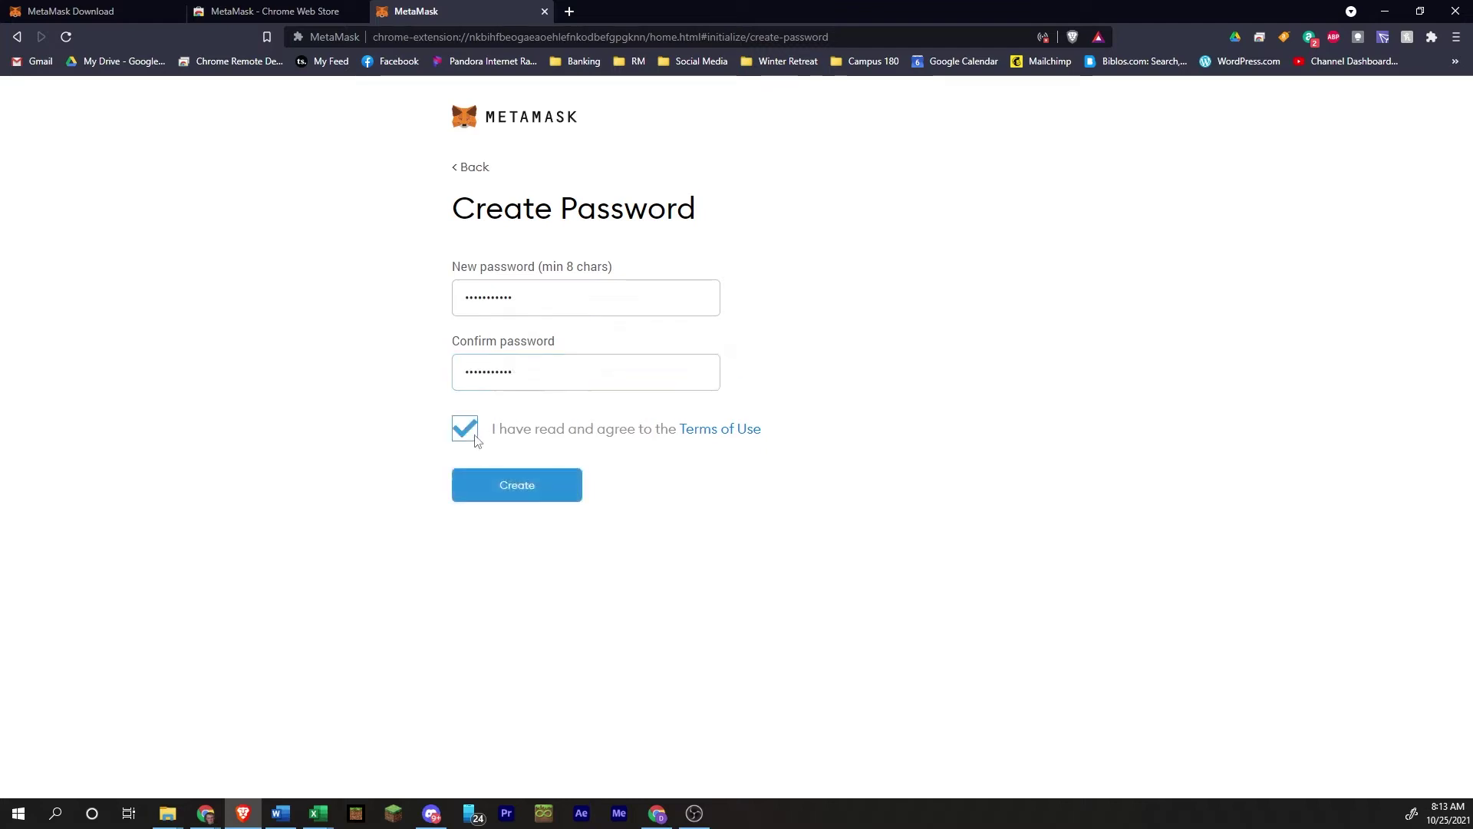
Read the Terms of Use in a separate tab, then return to the setup tab.
{"action": "right_click", "coordinate": [701, 434]}
{"action": "left_click", "coordinate": [770, 445]}
{"action": "left_click", "coordinate": [674, 12]}
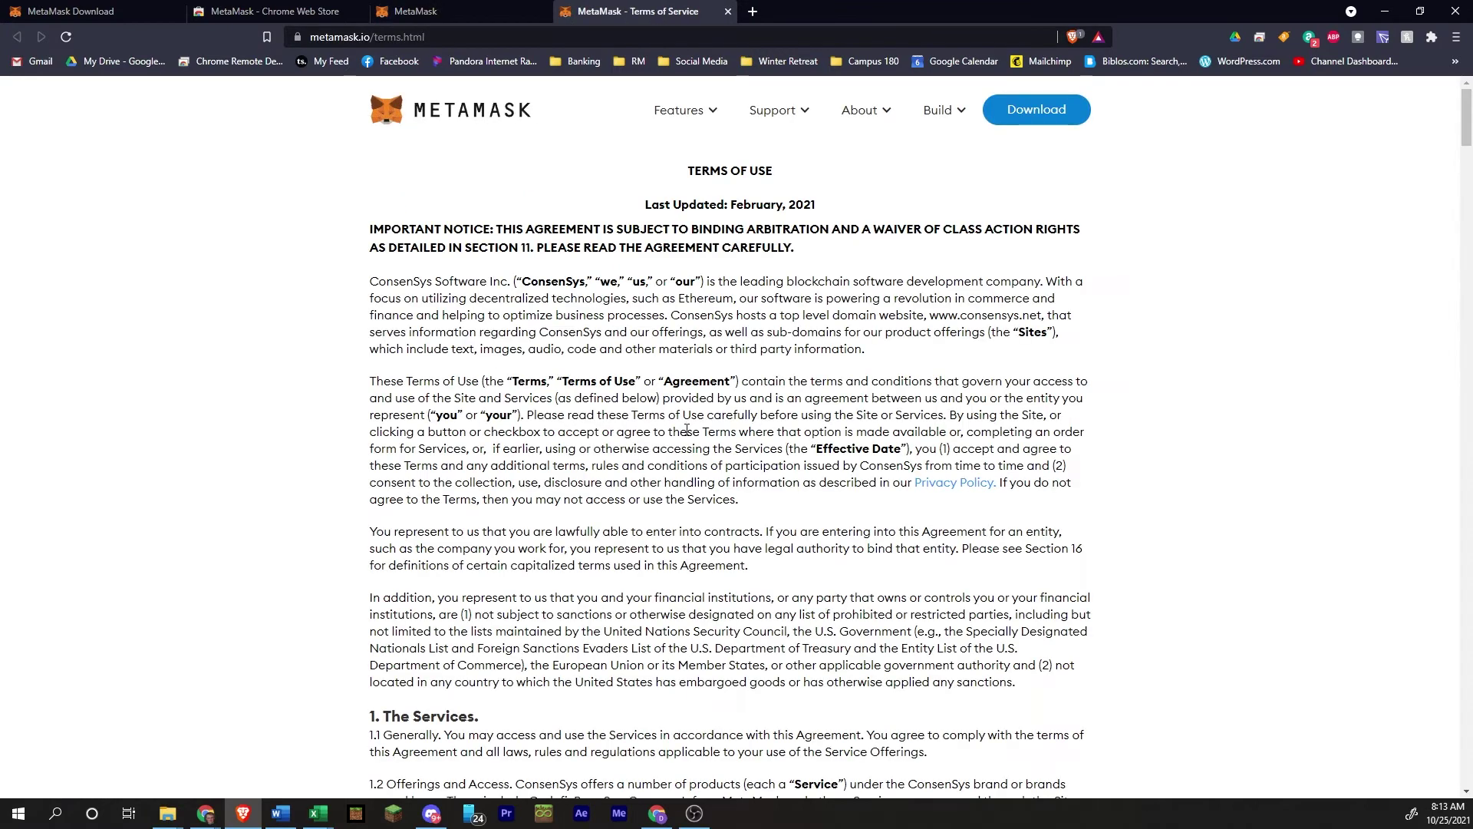
{"action": "scroll", "coordinate": [685, 430], "scroll_direction": "down", "scroll_amount": 4}
{"action": "scroll", "coordinate": [685, 430], "scroll_direction": "down", "scroll_amount": 15}
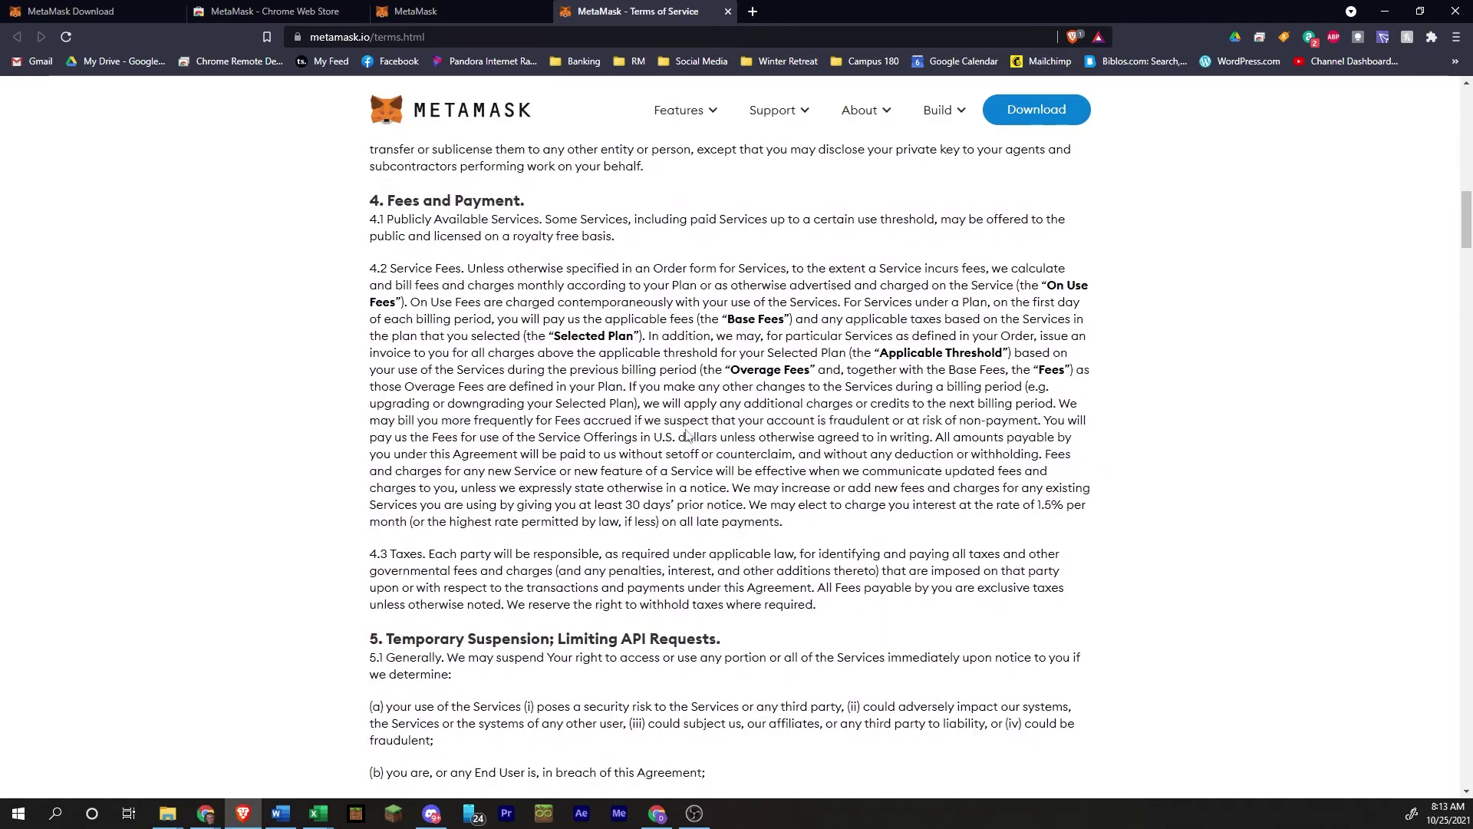
{"action": "scroll", "coordinate": [688, 435], "scroll_direction": "down", "scroll_amount": 20}
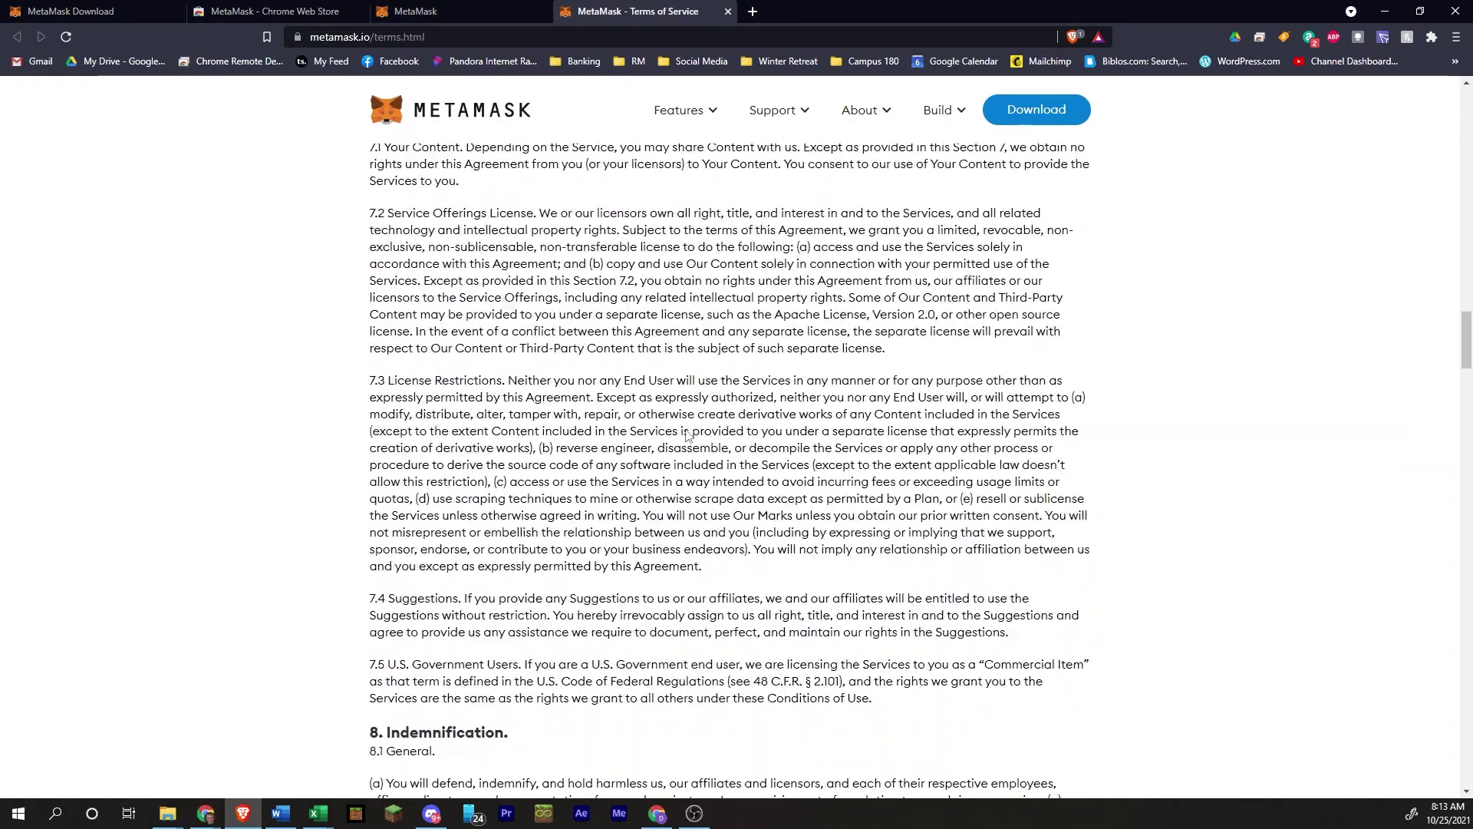
{"action": "scroll", "coordinate": [687, 431], "scroll_direction": "down", "scroll_amount": 8}
{"action": "left_click", "coordinate": [416, 11]}
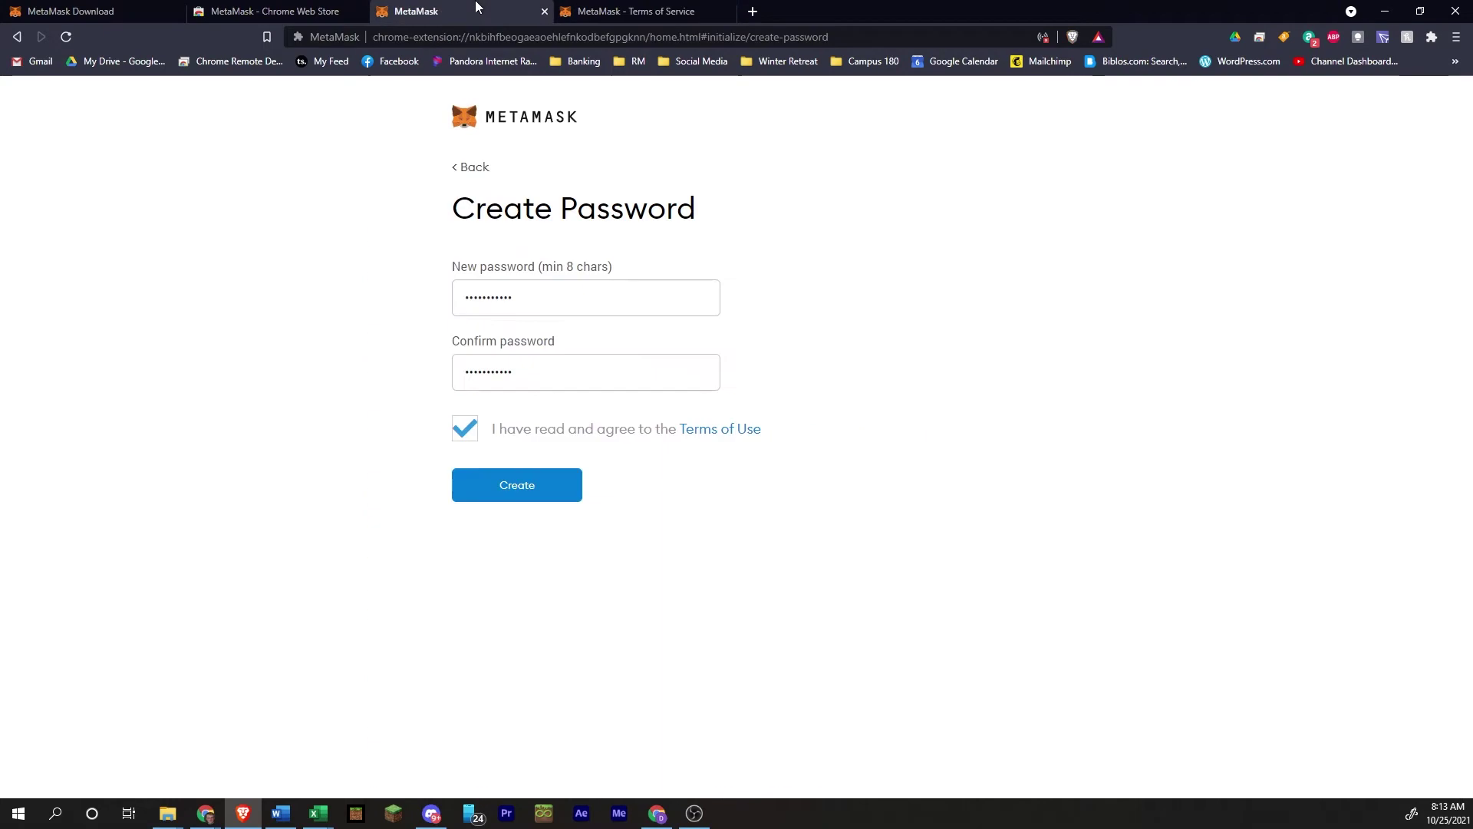
Create the wallet, read the Secure your wallet tips, and continue to the recovery phrase page.
{"action": "left_click", "coordinate": [533, 490]}
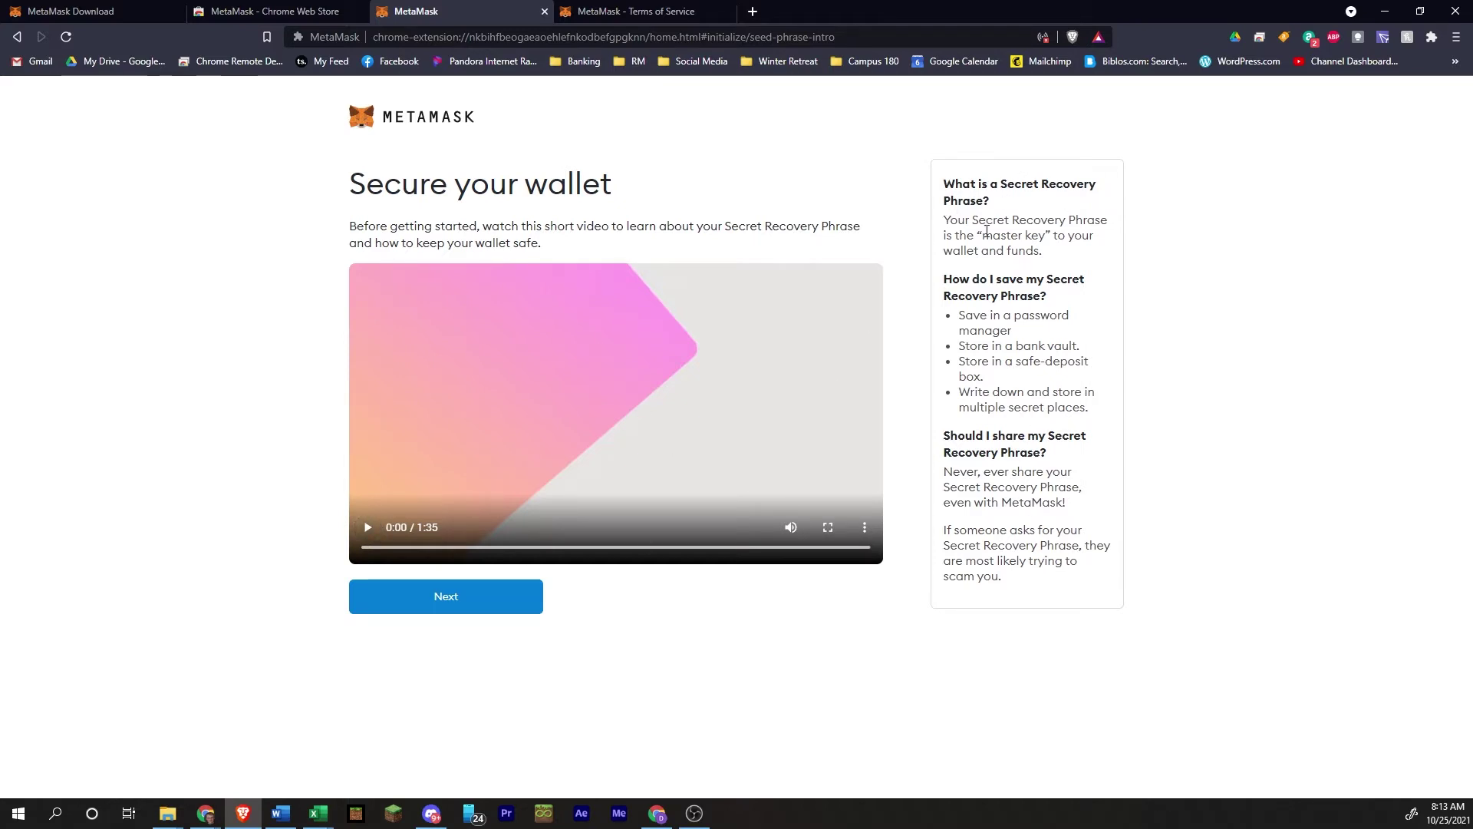
{"action": "left_click_drag", "start_coordinate": [979, 220], "coordinate": [1087, 220]}
{"action": "left_click", "coordinate": [1074, 276]}
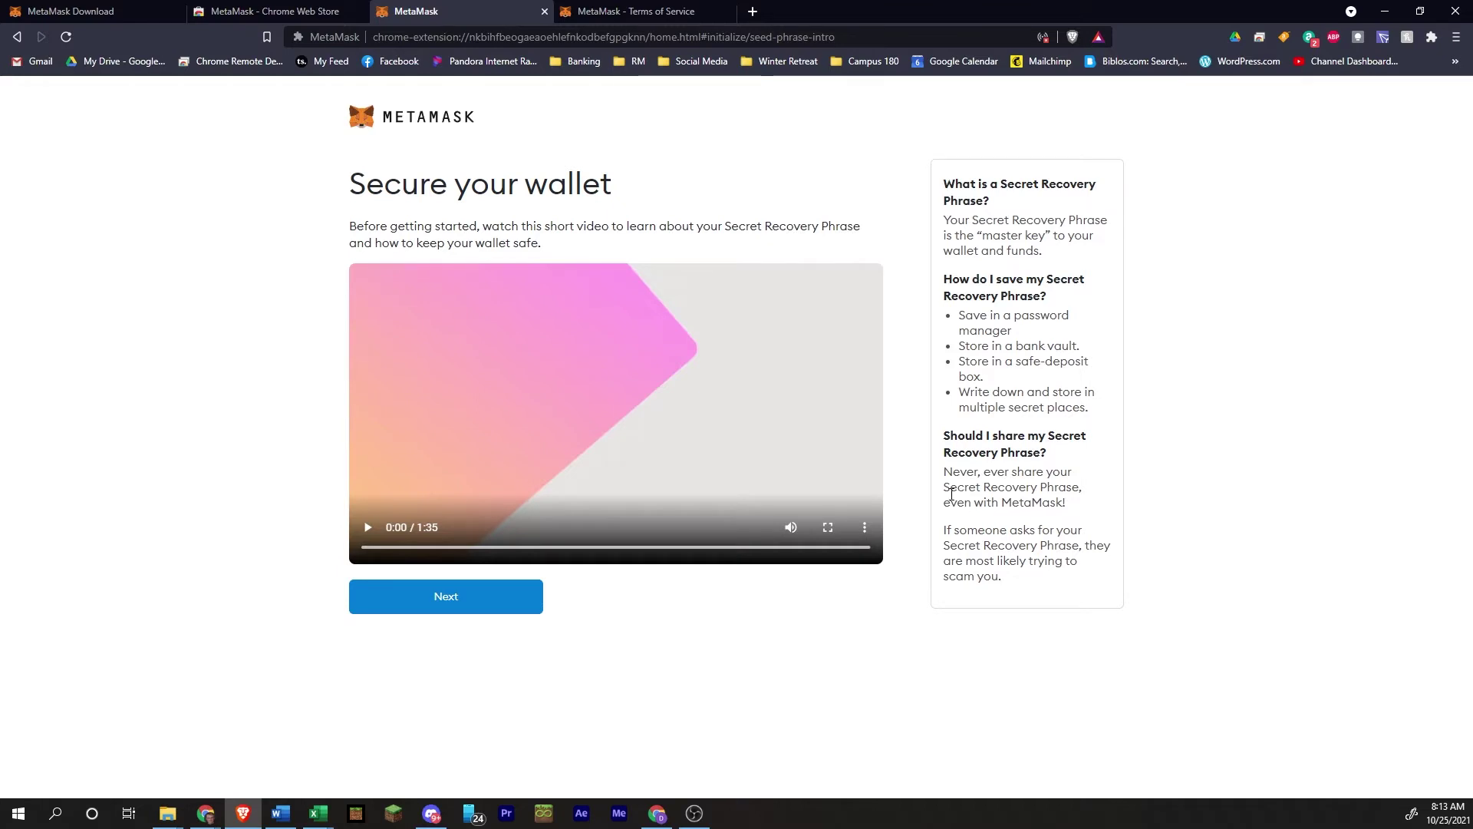
{"action": "left_click_drag", "start_coordinate": [944, 471], "coordinate": [1080, 508]}
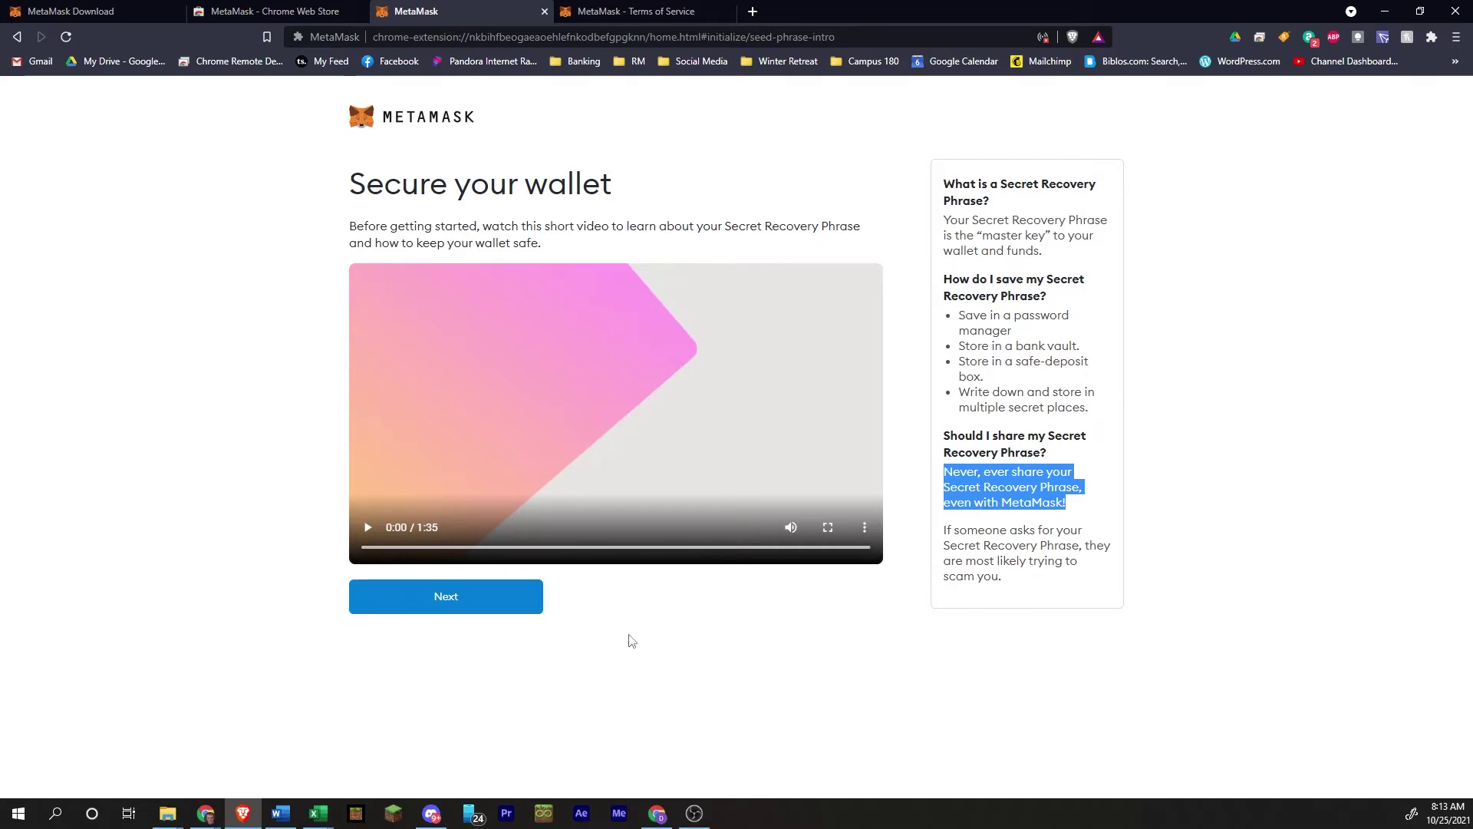
{"action": "left_click", "coordinate": [518, 613]}
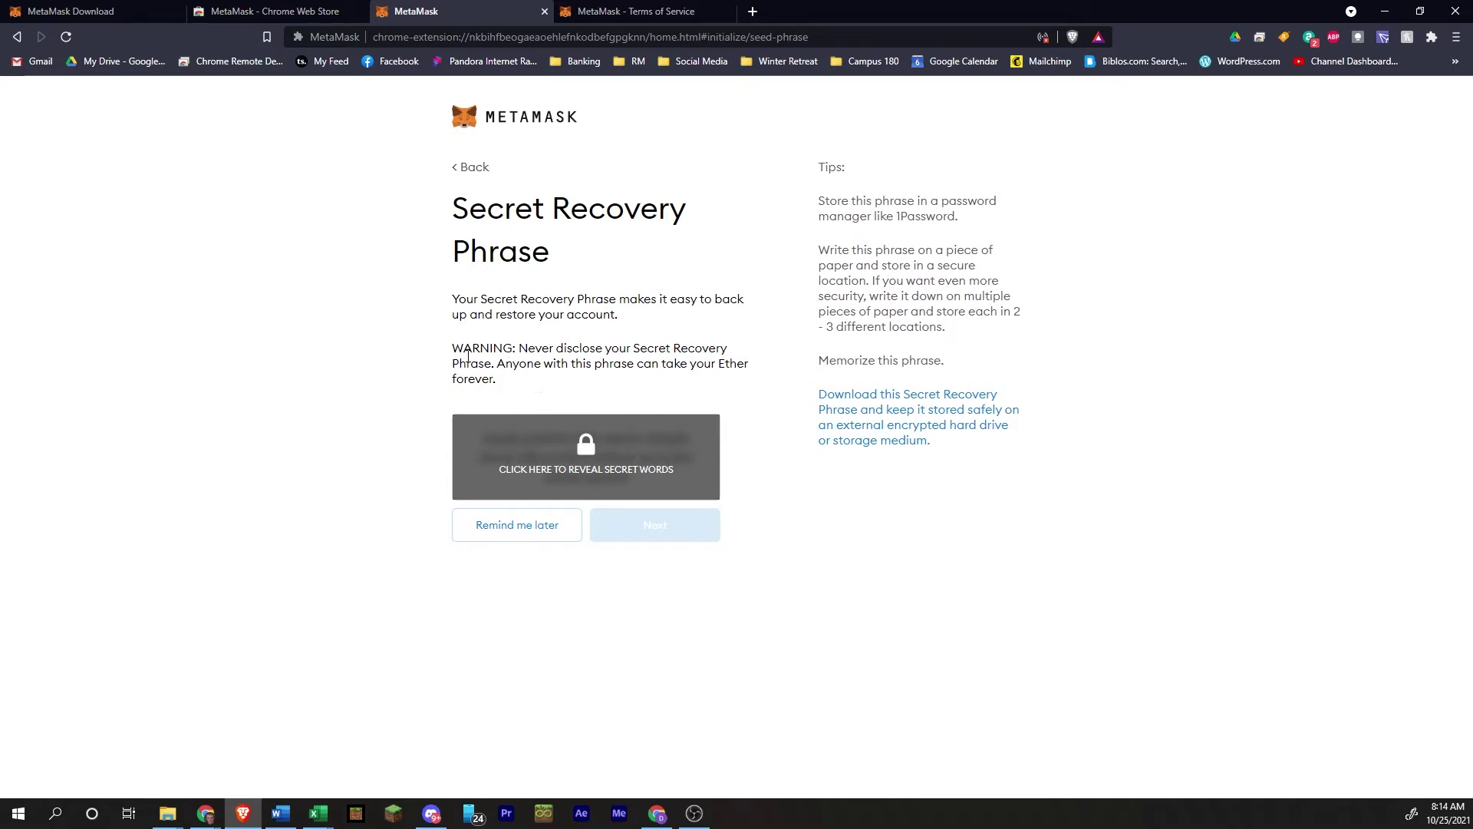
Reveal the secret recovery words, note them in Word, and continue to confirmation.
{"action": "left_click_drag", "start_coordinate": [528, 349], "coordinate": [704, 387]}
{"action": "left_click", "coordinate": [704, 388]}
{"action": "left_click", "coordinate": [572, 471]}
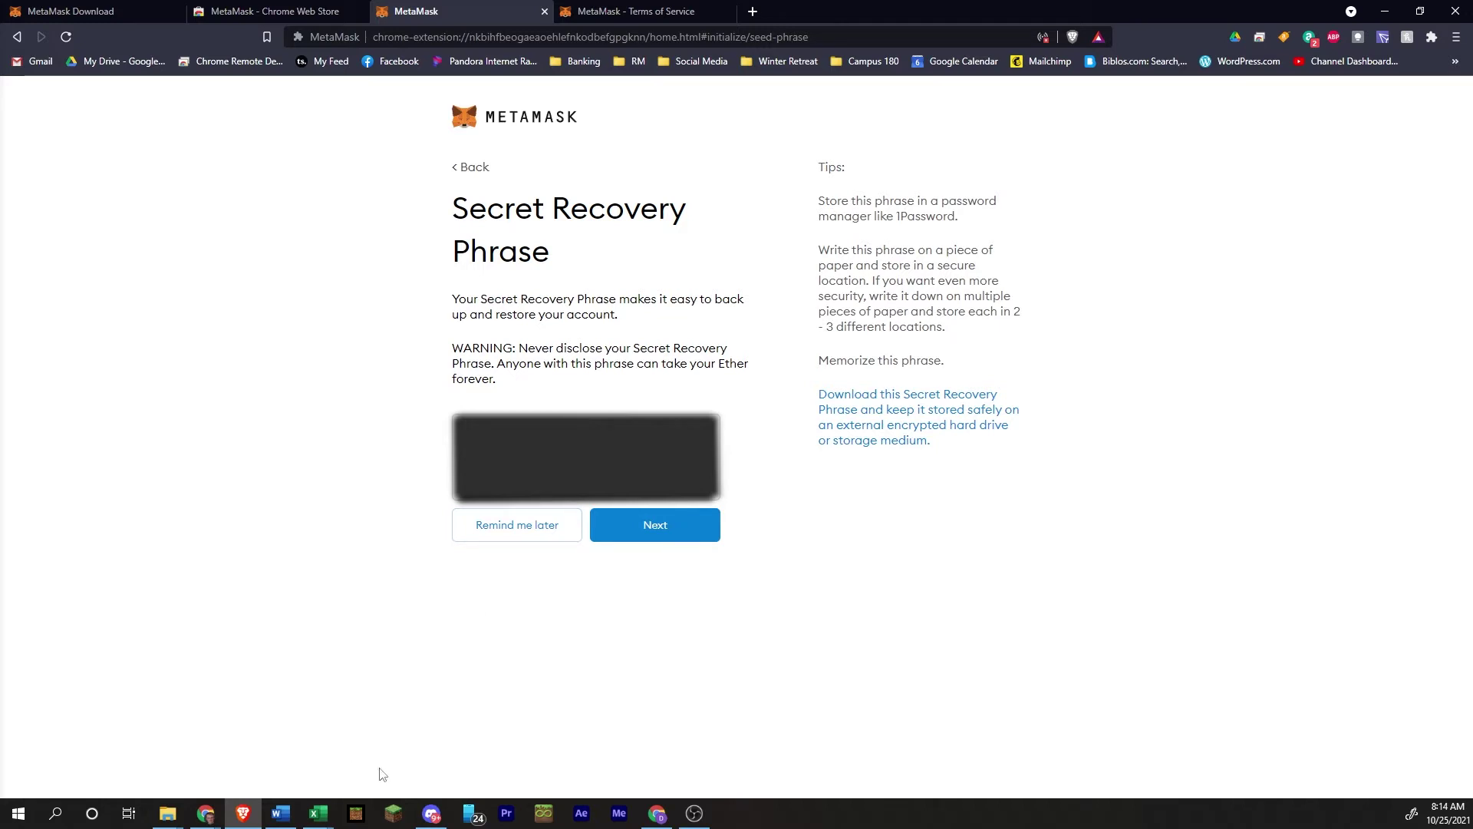
{"action": "left_click", "coordinate": [281, 813]}
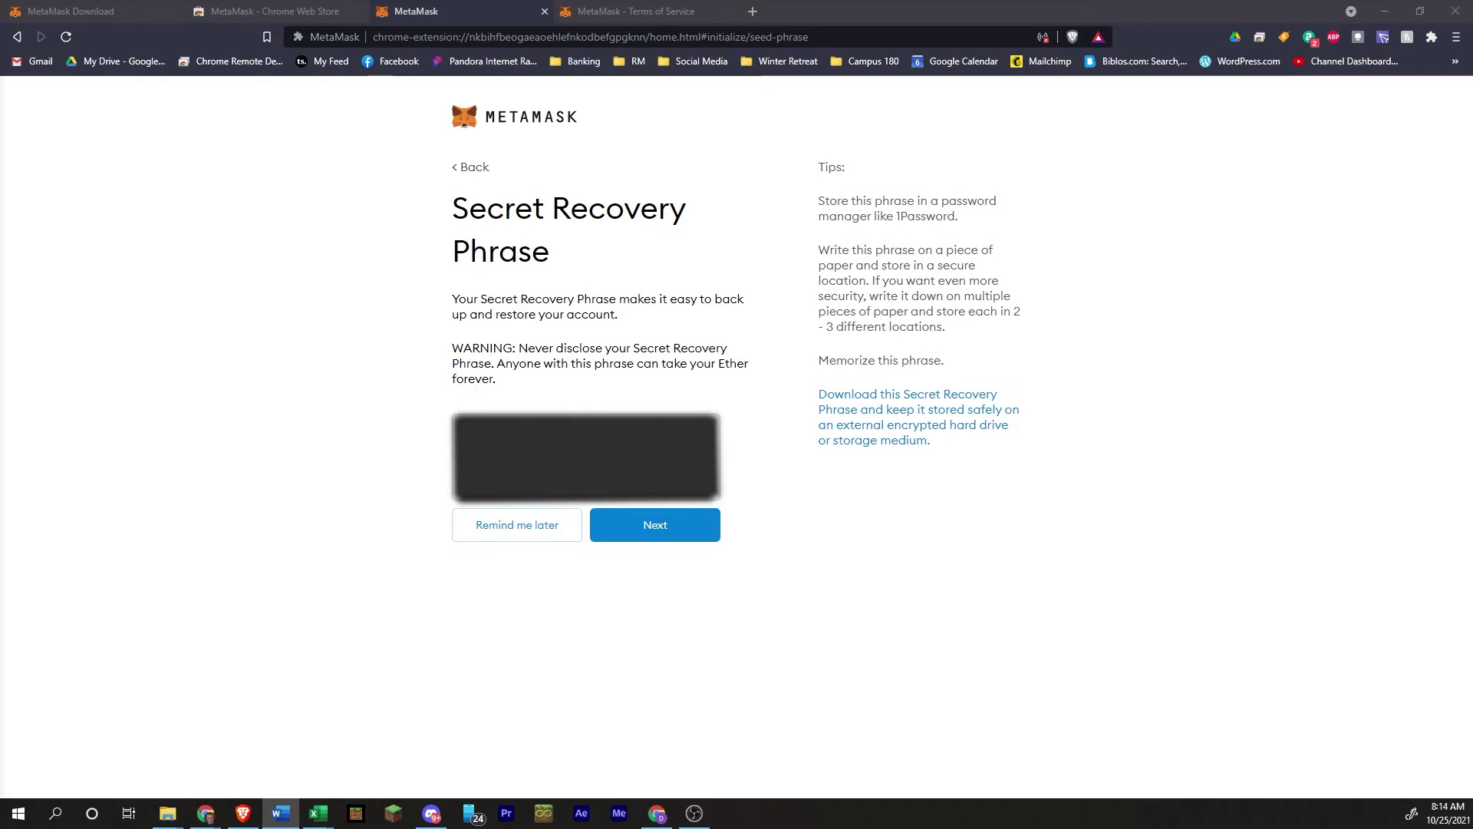
{"action": "left_click", "coordinate": [654, 524]}
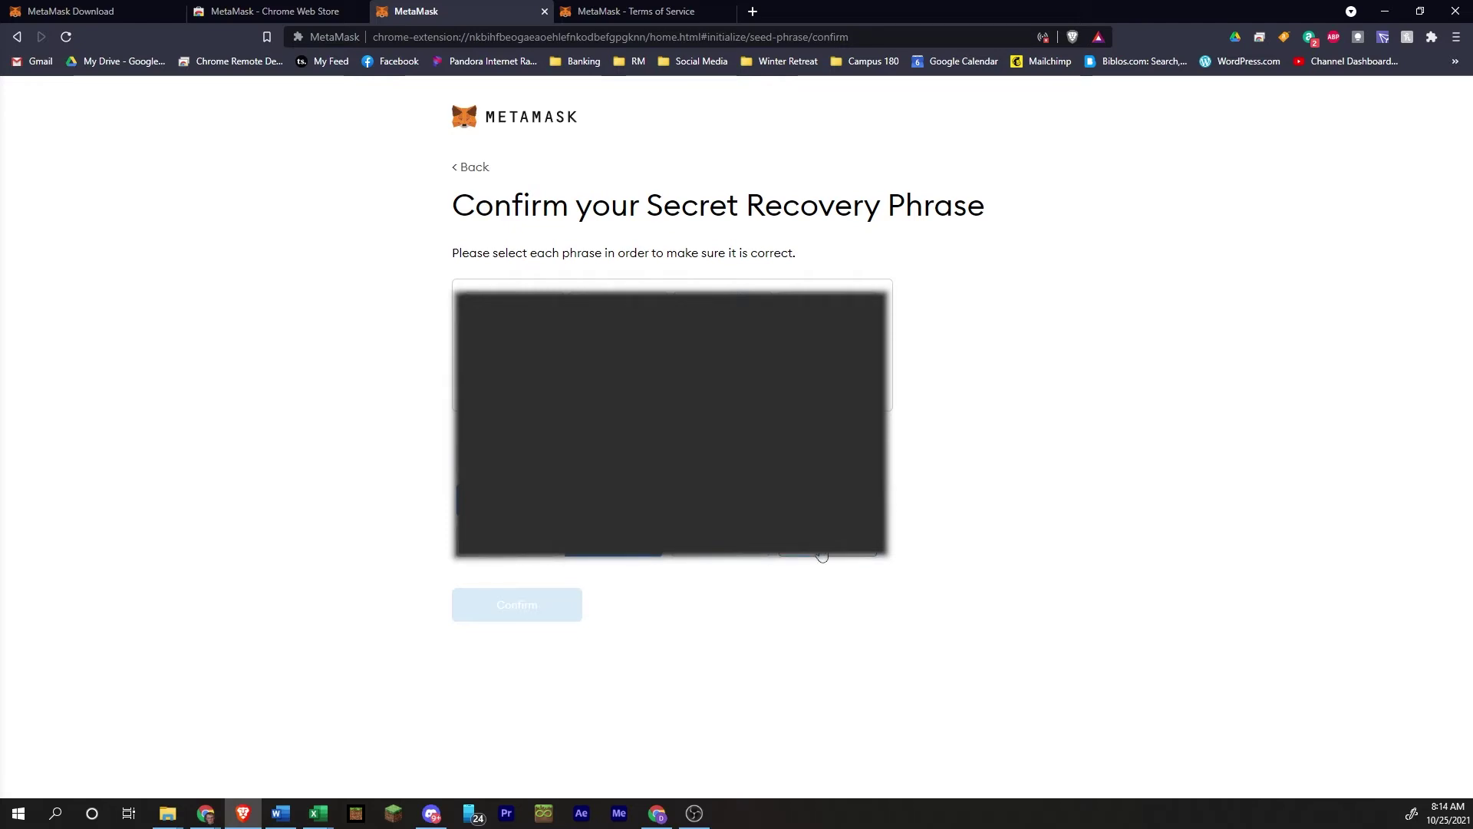
Select the recovery phrase words in their correct order and submit them with Confirm.
{"action": "left_click", "coordinate": [822, 554]}
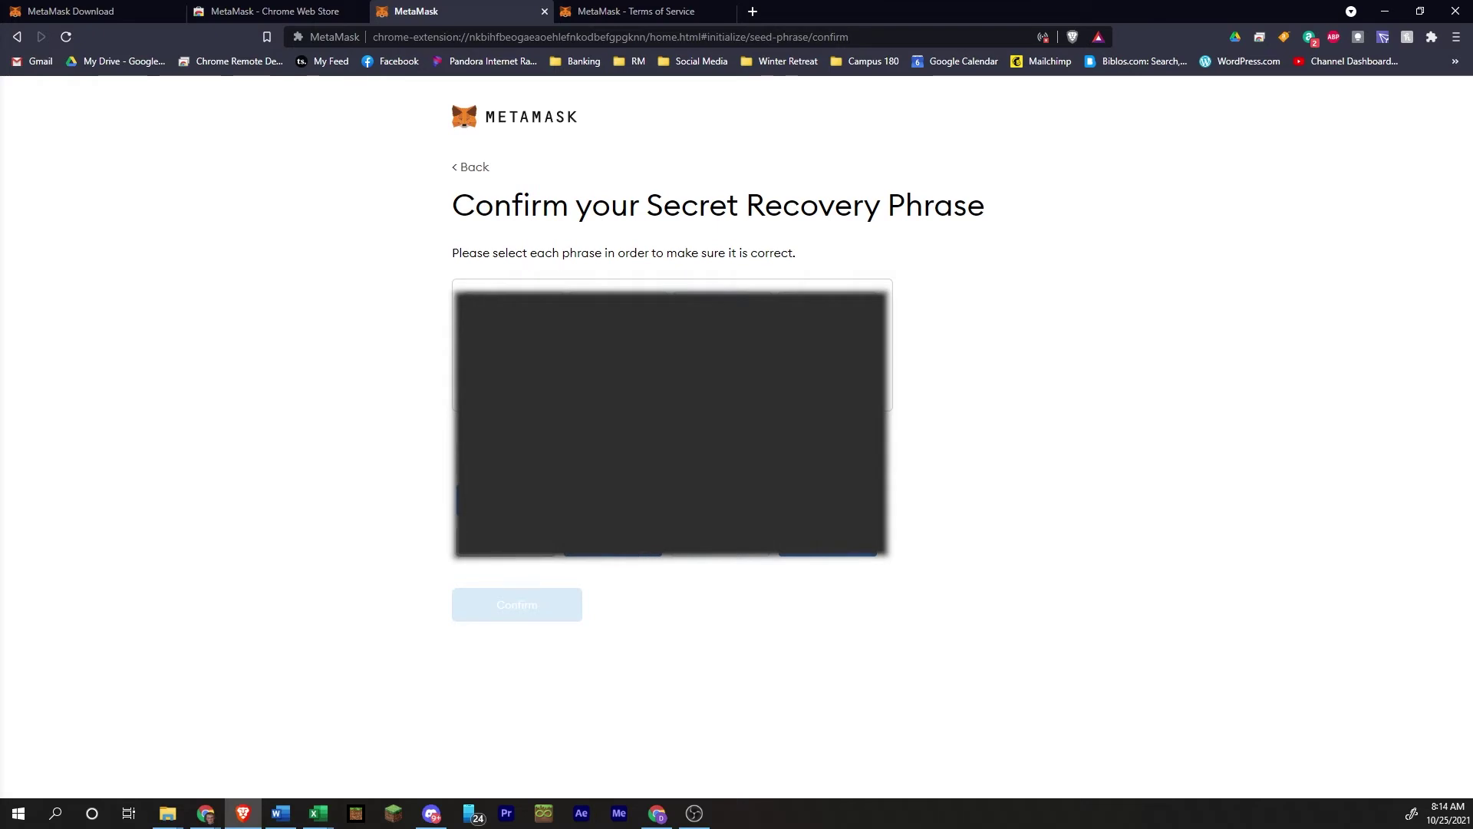
{"action": "left_click", "coordinate": [504, 541]}
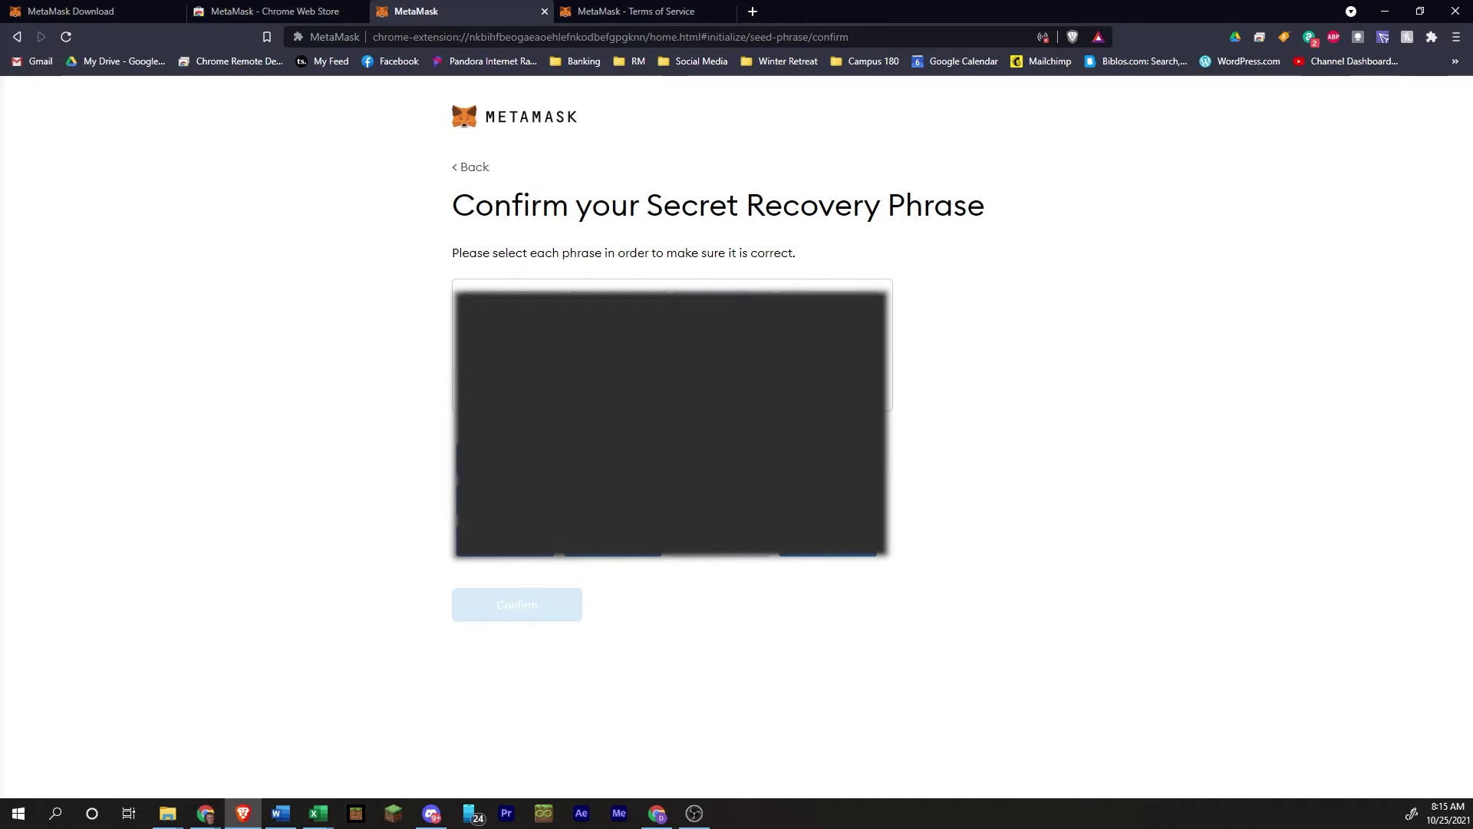
{"action": "left_click", "coordinate": [740, 554]}
{"action": "left_click", "coordinate": [568, 592]}
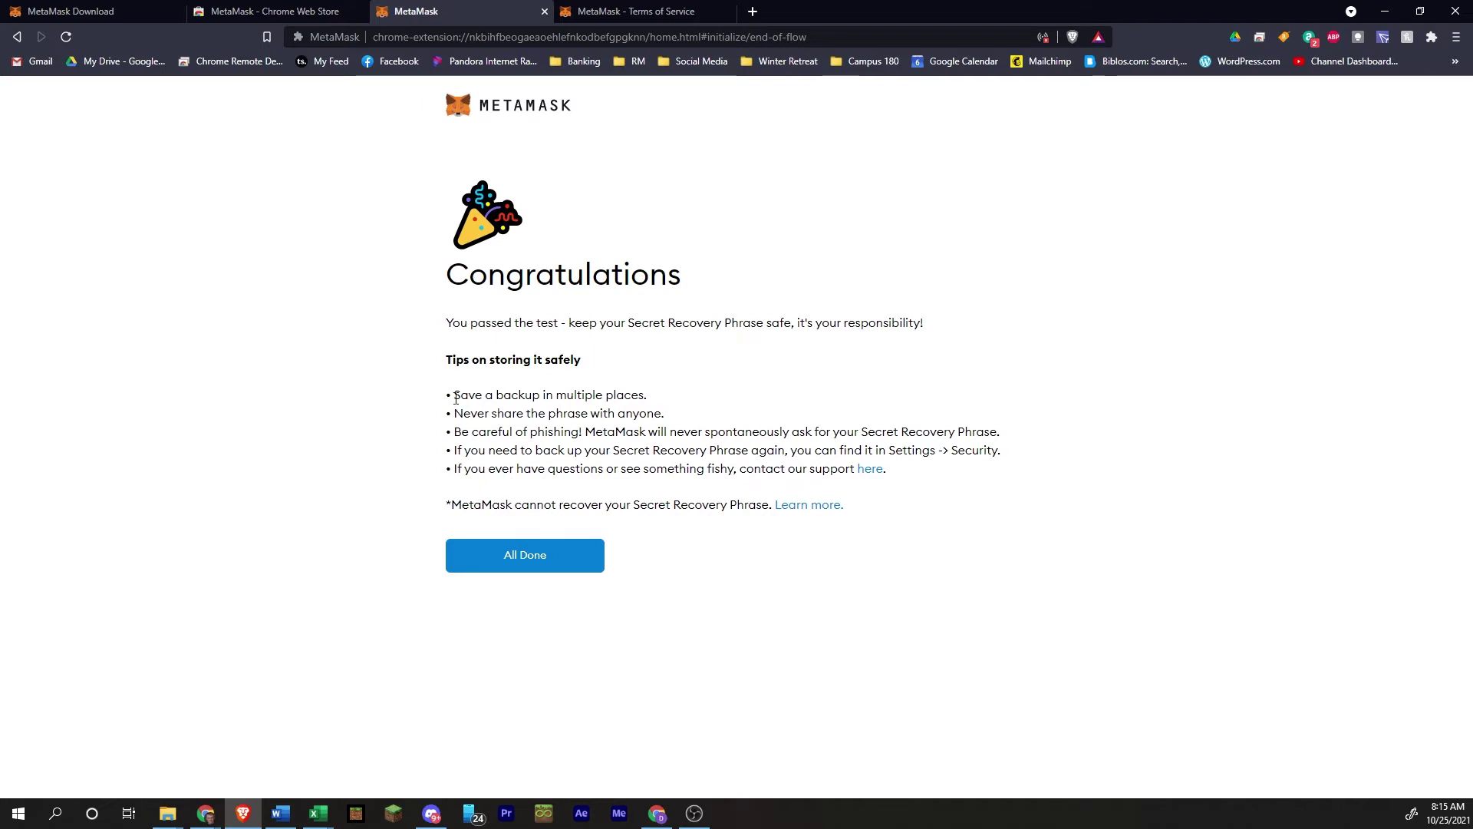
Review the recovery-phrase storage tips and finish setup with All Done.
{"action": "left_click_drag", "start_coordinate": [456, 398], "coordinate": [756, 394]}
{"action": "left_click_drag", "start_coordinate": [455, 414], "coordinate": [753, 422]}
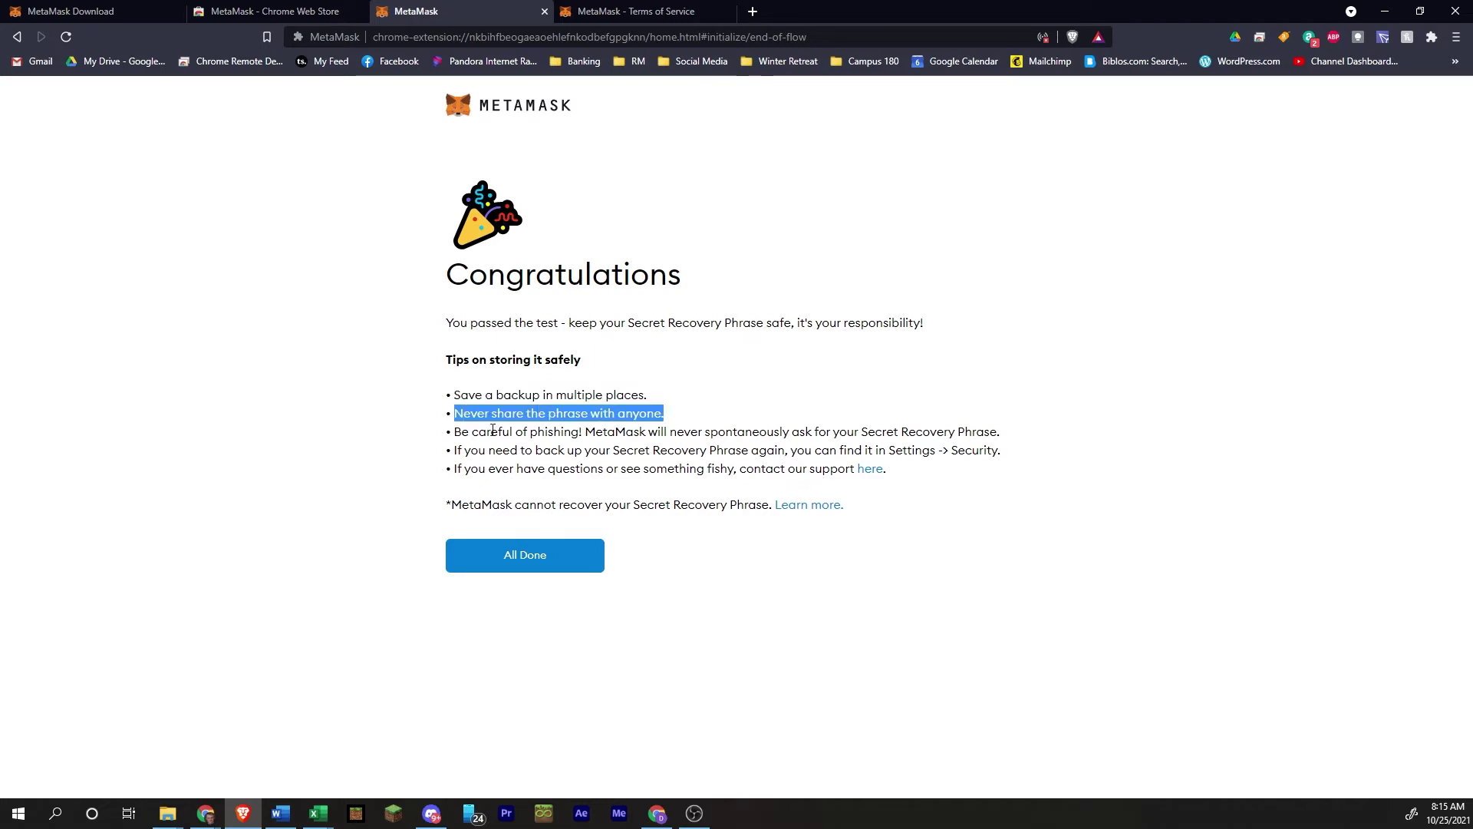
{"action": "left_click_drag", "start_coordinate": [462, 432], "coordinate": [867, 432]}
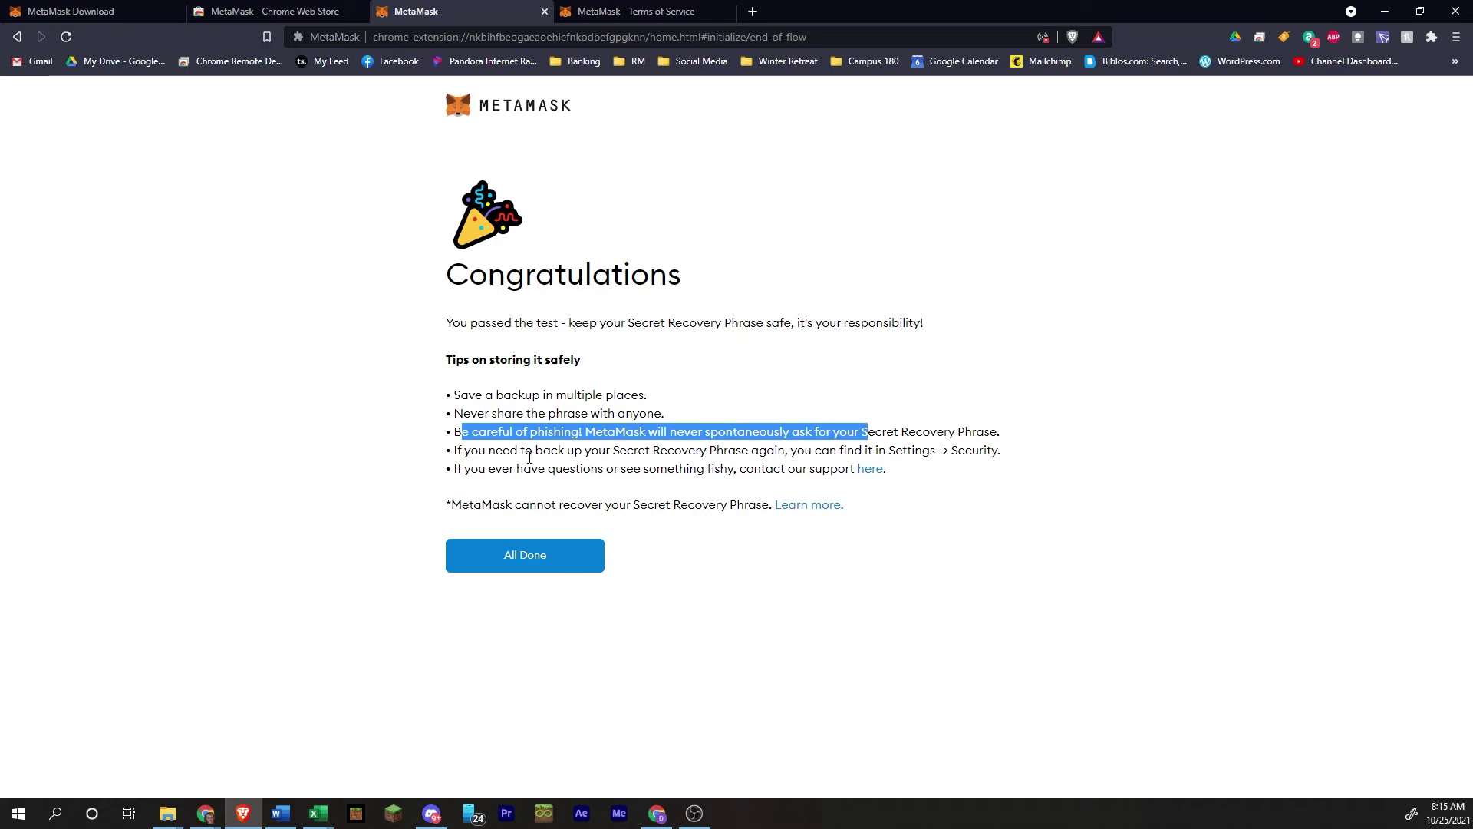
{"action": "left_click", "coordinate": [848, 465]}
{"action": "left_click_drag", "start_coordinate": [888, 450], "coordinate": [1036, 457]}
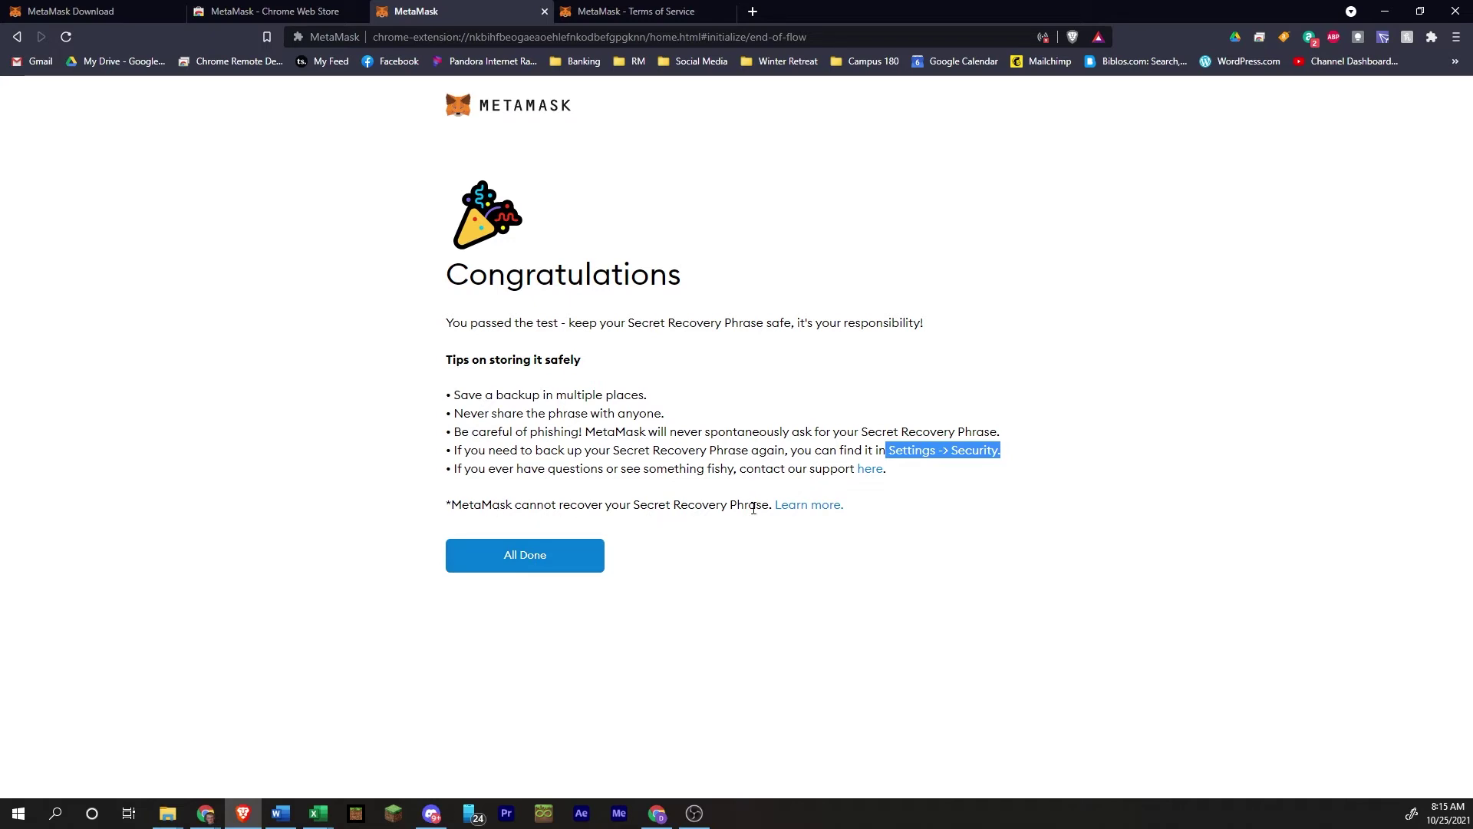
{"action": "left_click", "coordinate": [526, 559]}
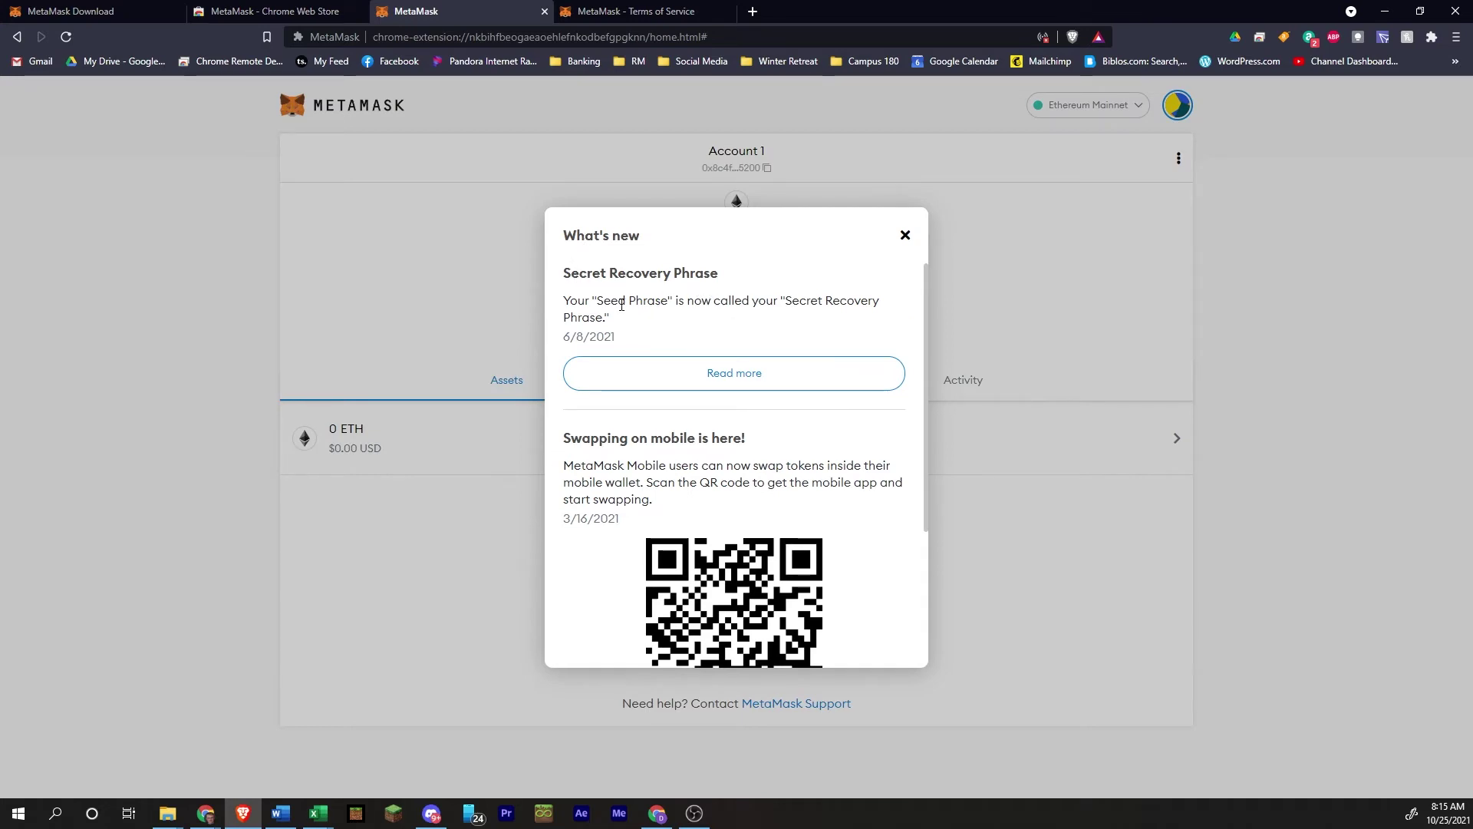
Read the What's new notice about the Seed Phrase rename and dismiss it.
{"action": "left_click_drag", "start_coordinate": [610, 302], "coordinate": [667, 301]}
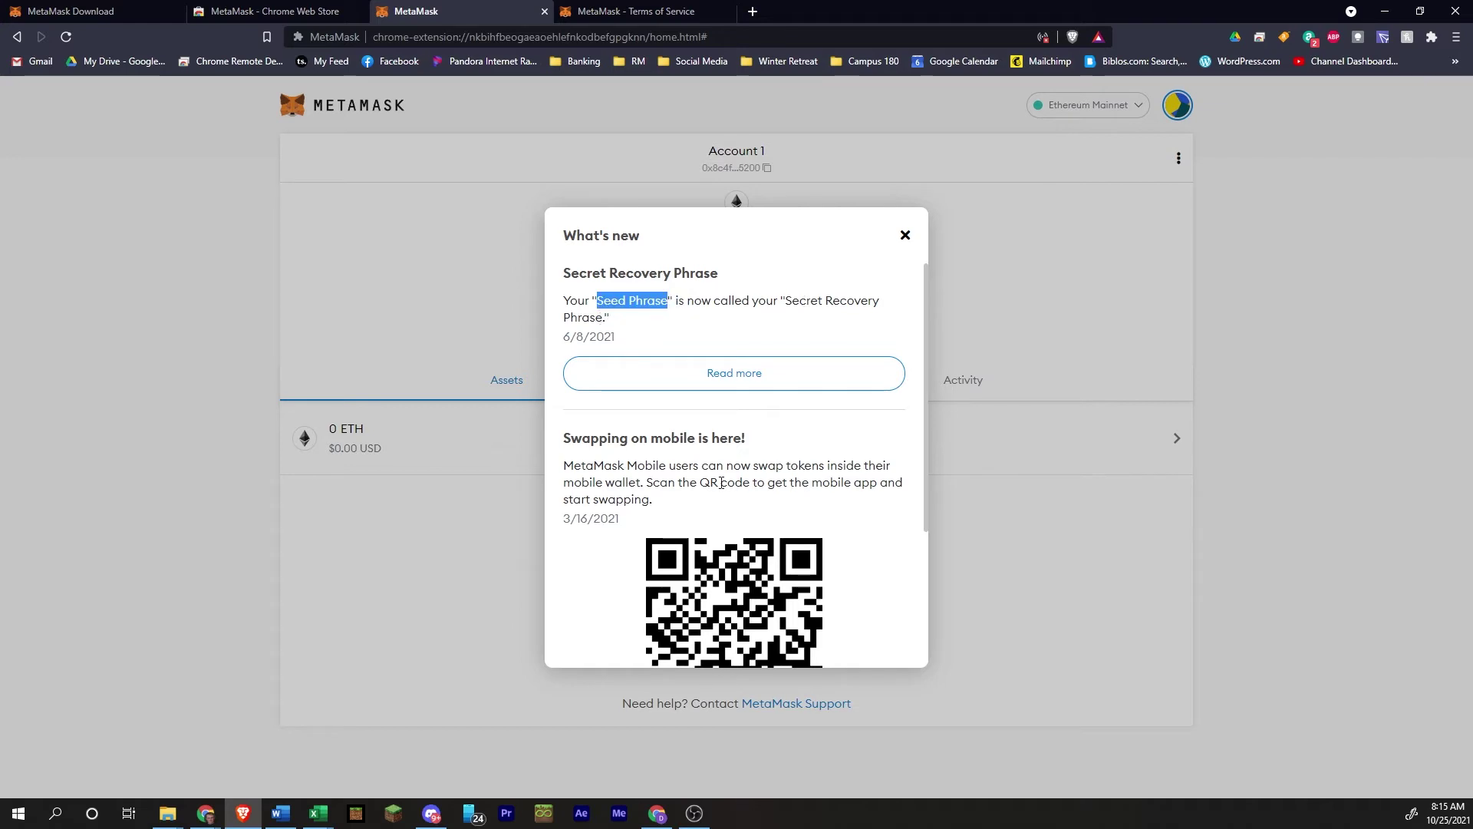
{"action": "scroll", "coordinate": [722, 483], "scroll_direction": "down", "scroll_amount": 3}
{"action": "scroll", "coordinate": [714, 480], "scroll_direction": "up", "scroll_amount": 3}
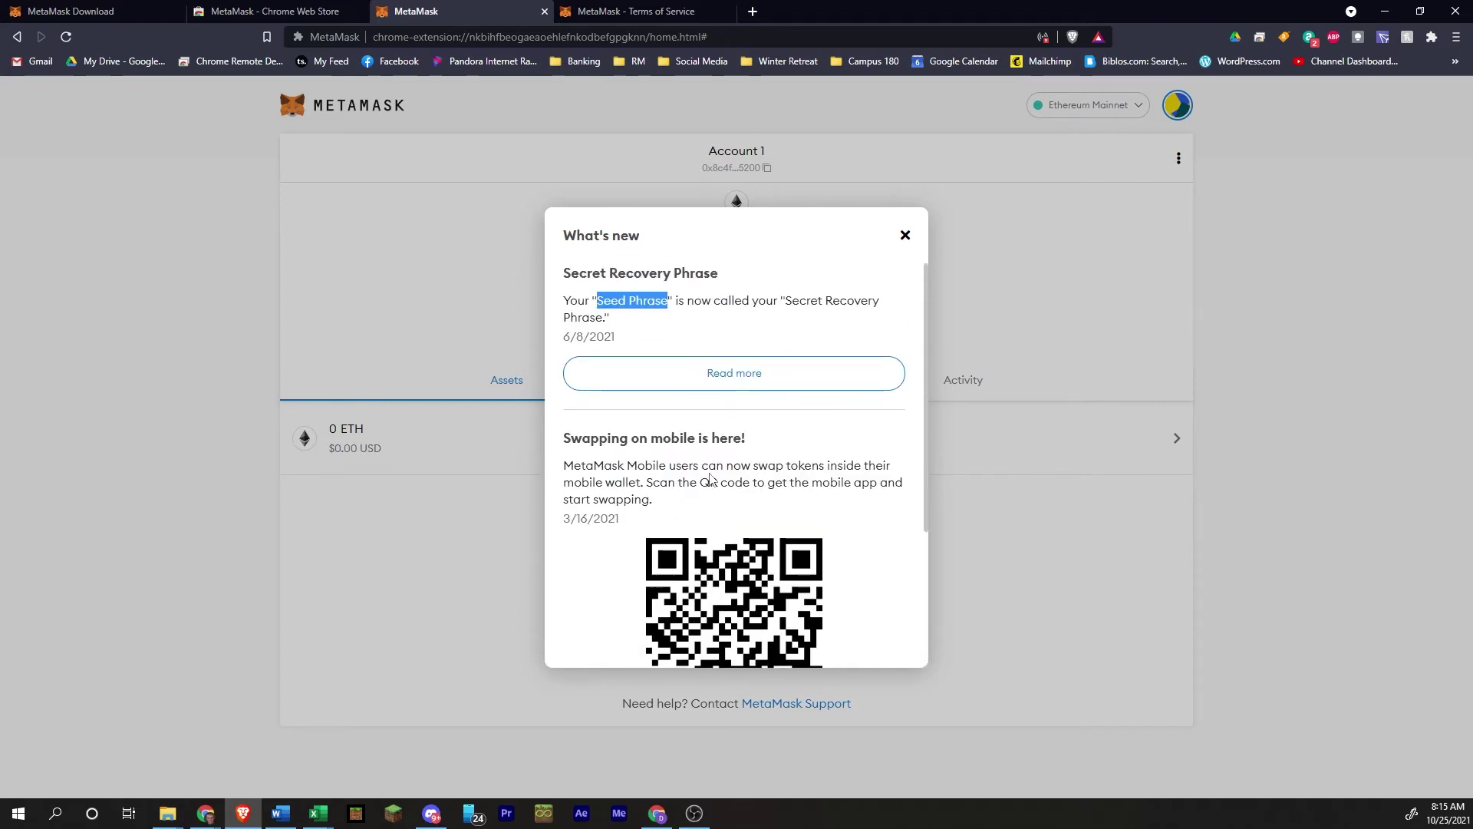
{"action": "left_click", "coordinate": [906, 235]}
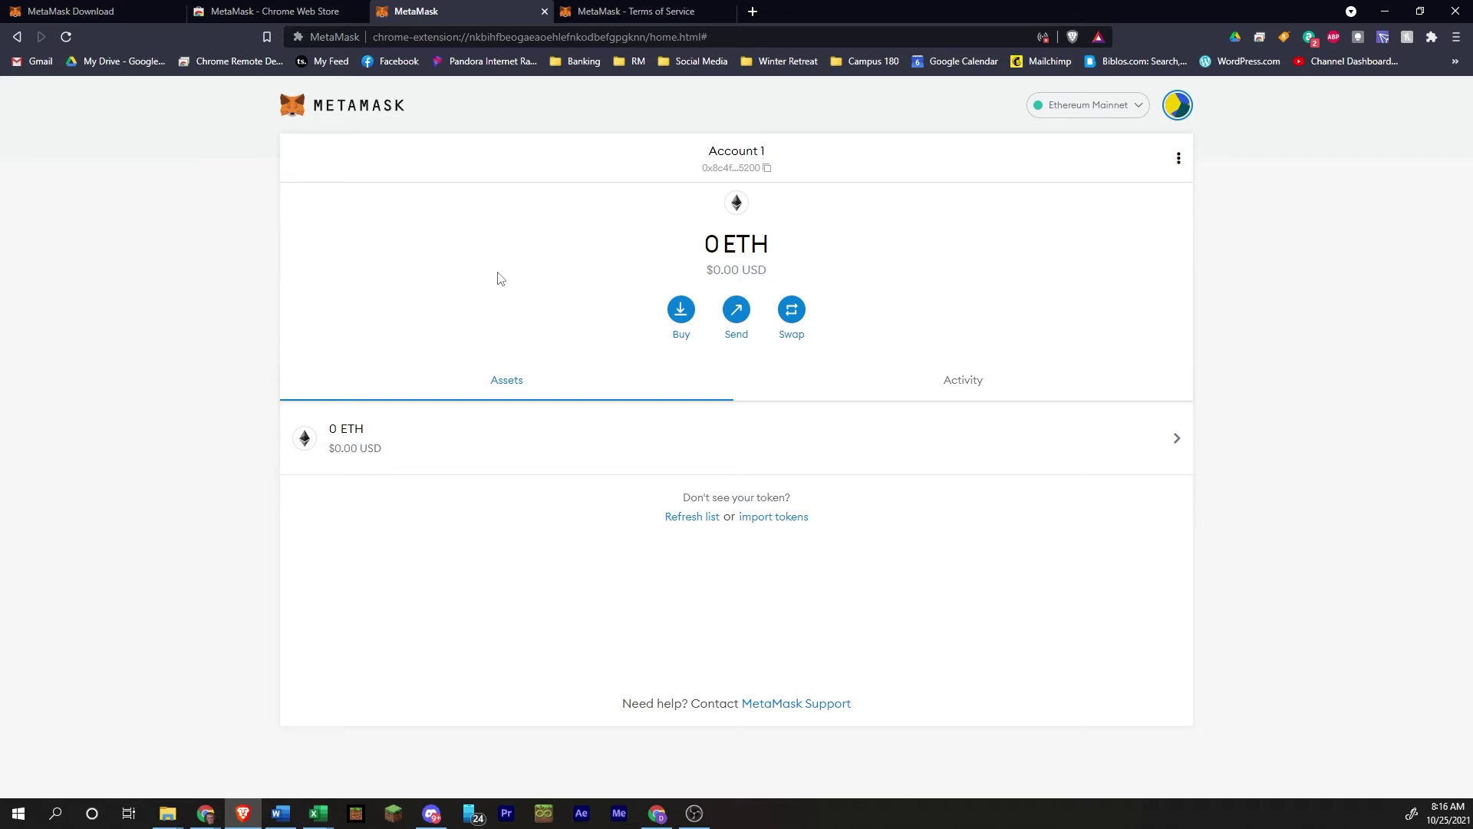
Copy the Account 1 address and show the accounts and options menu.
{"action": "left_click", "coordinate": [729, 176]}
{"action": "left_click", "coordinate": [756, 169]}
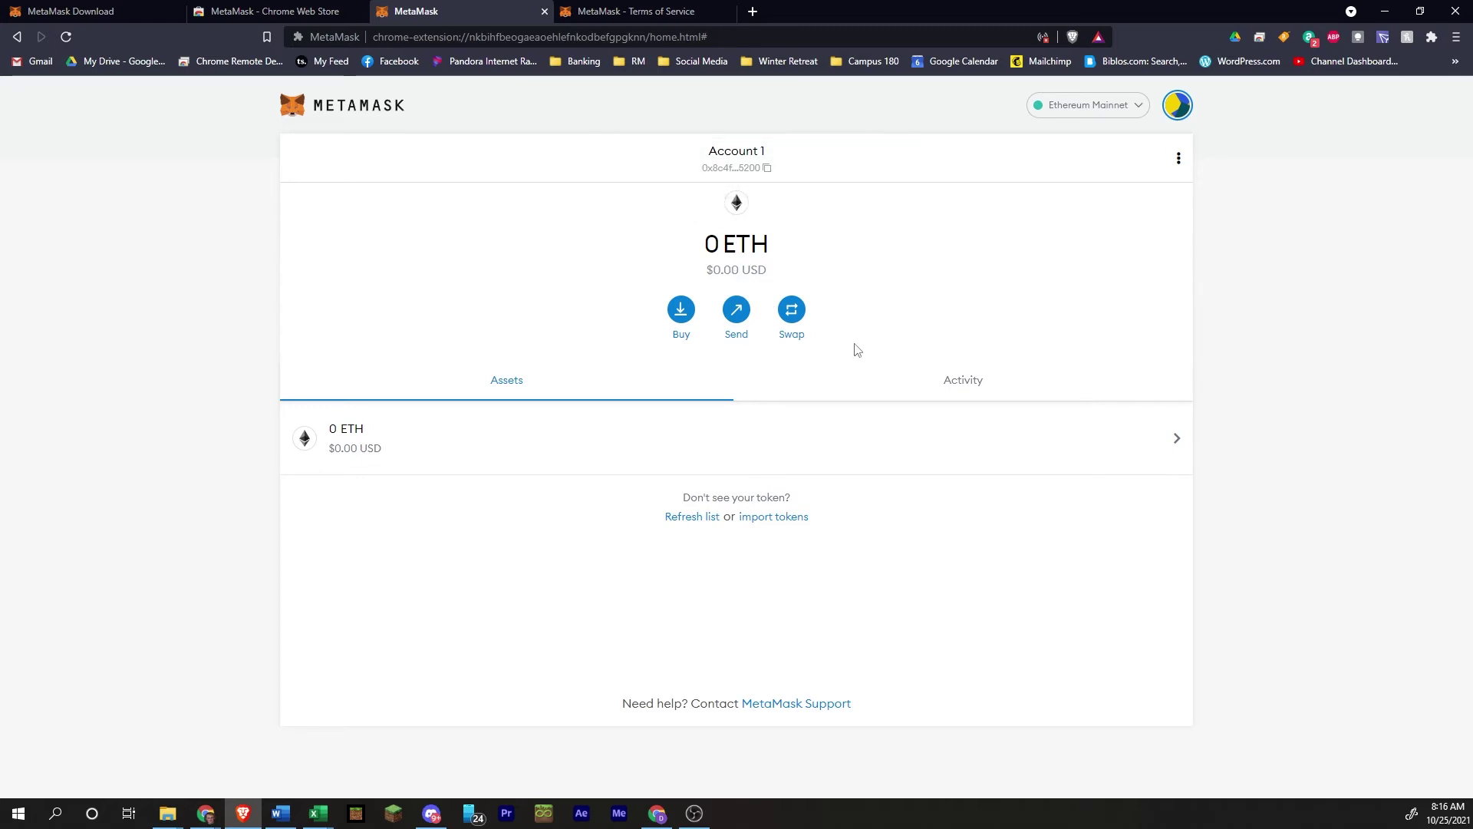
{"action": "left_click", "coordinate": [1169, 115]}
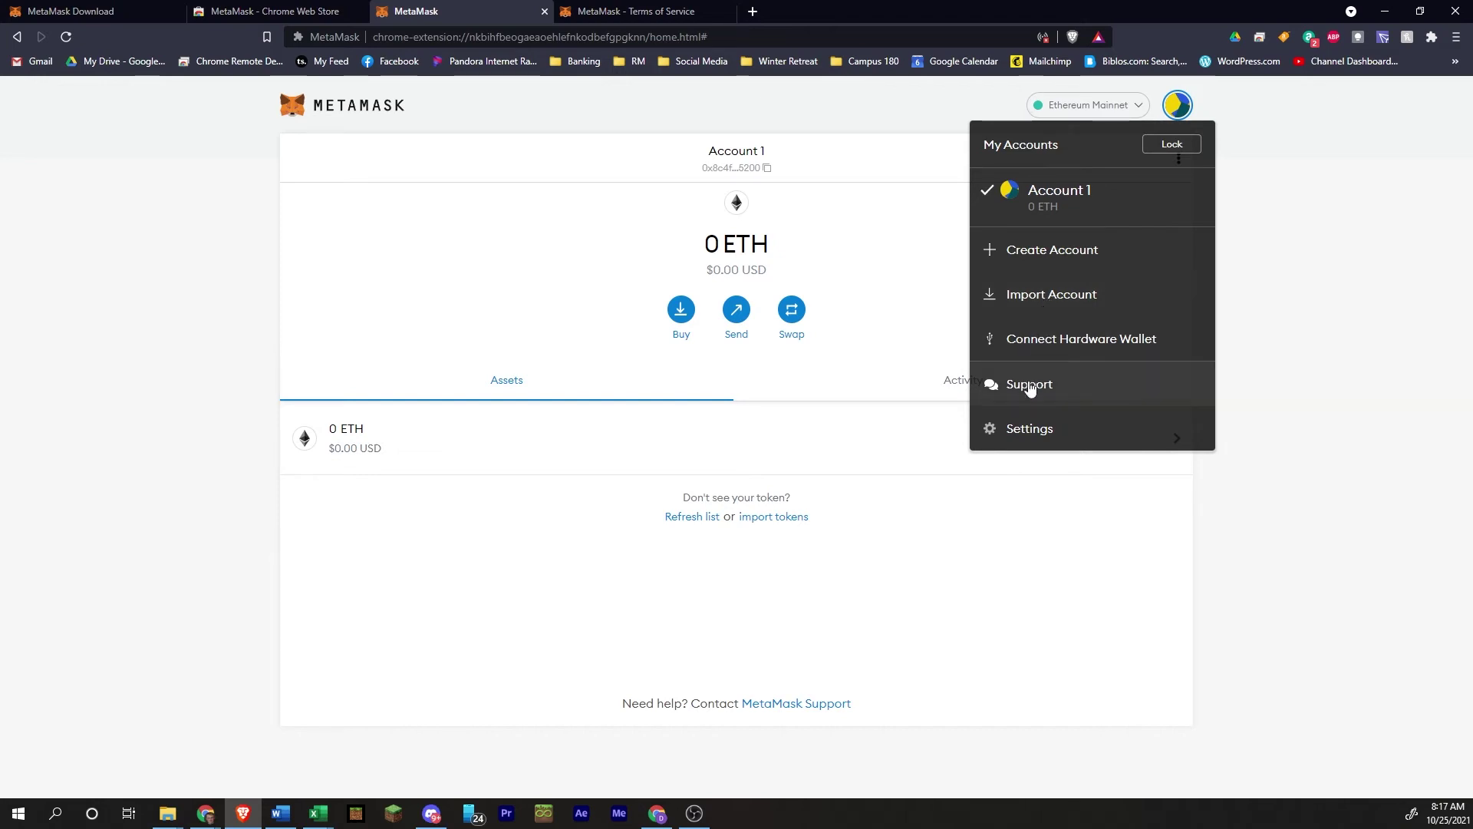
Open MetaMask Settings and scroll through the General and Advanced sections.
{"action": "left_click", "coordinate": [1029, 430]}
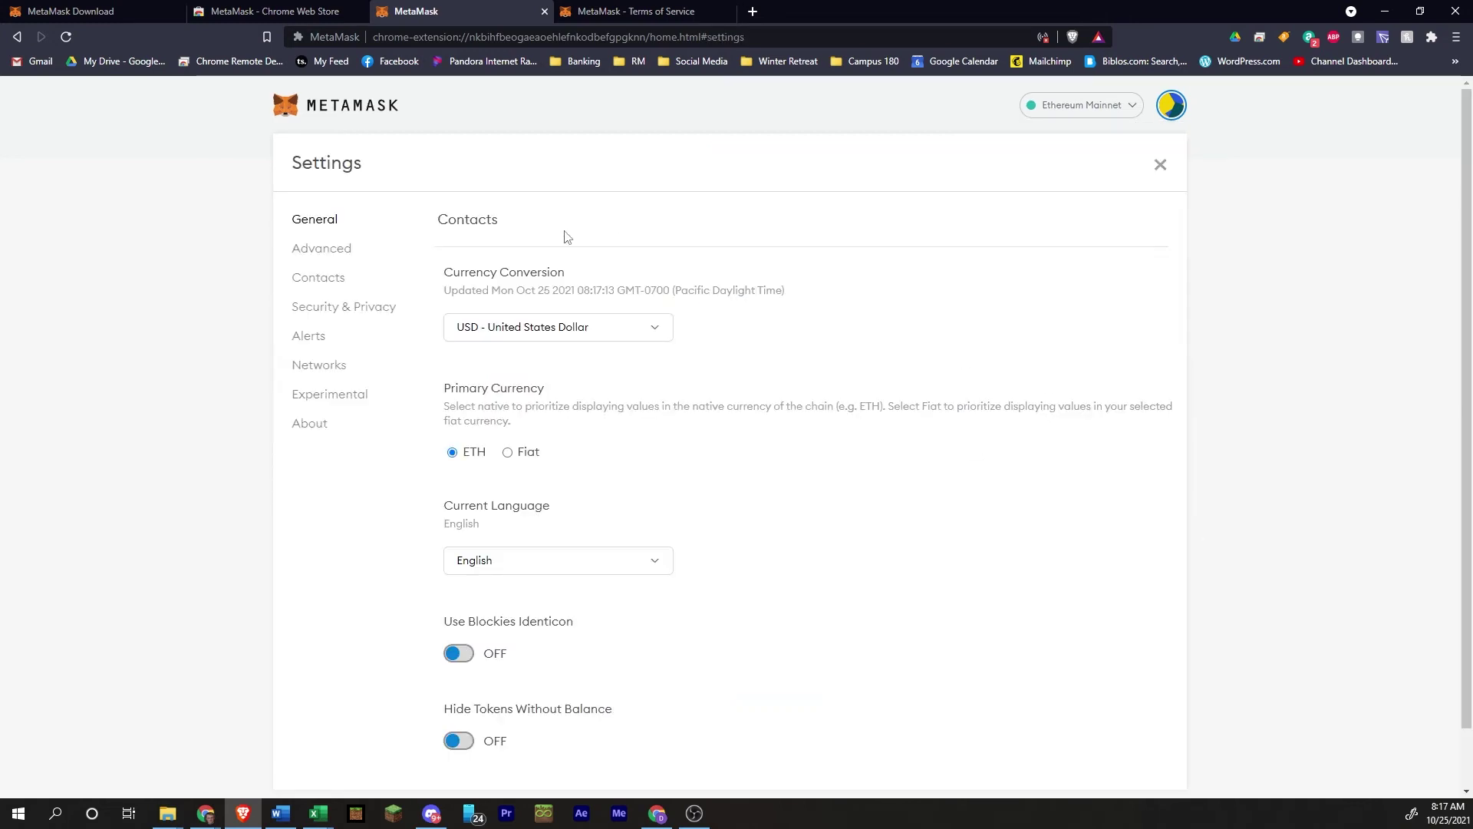
{"action": "scroll", "coordinate": [507, 242], "scroll_direction": "down", "scroll_amount": 1}
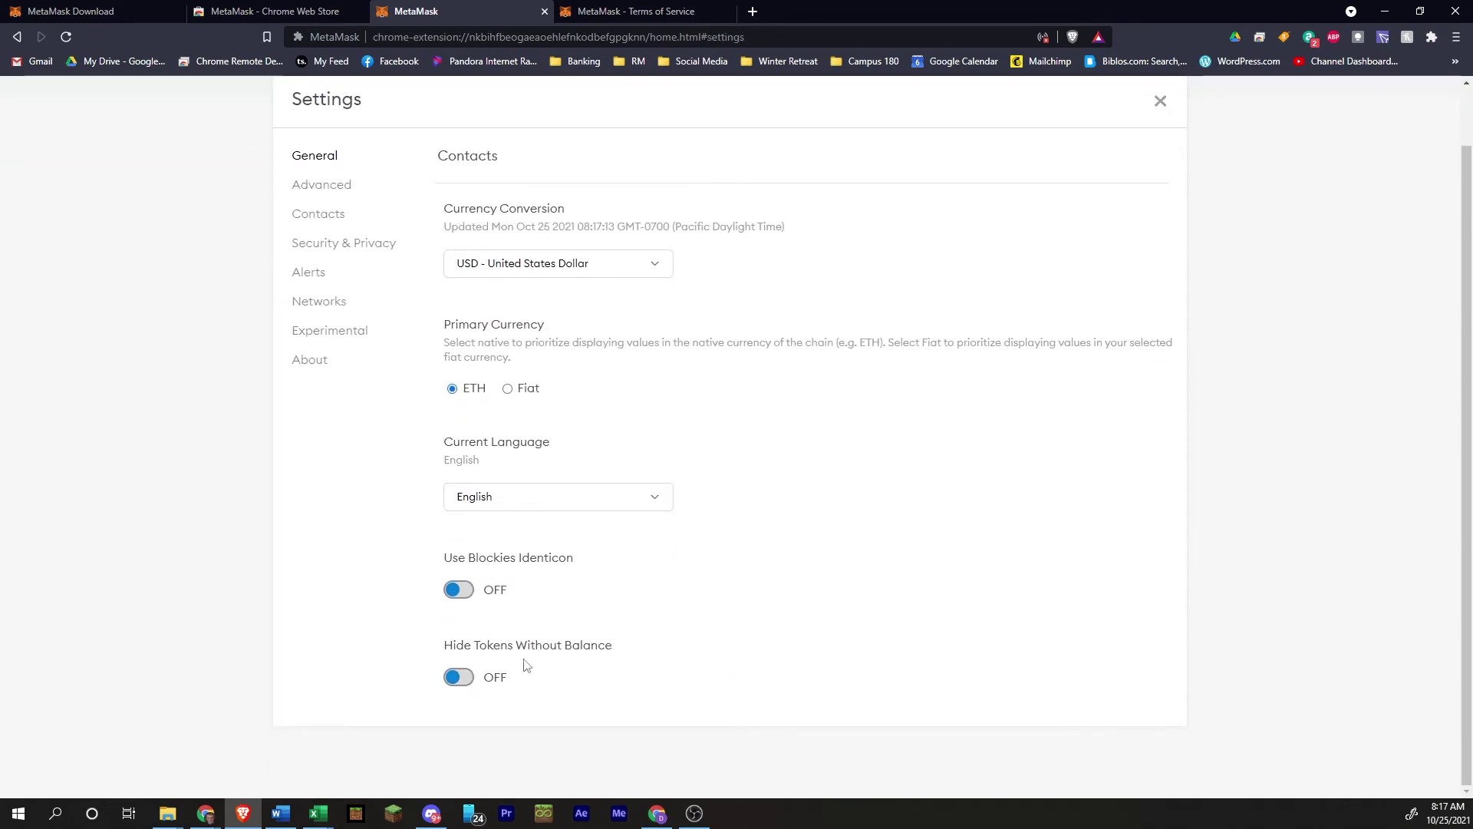
{"action": "scroll", "coordinate": [531, 606], "scroll_direction": "up", "scroll_amount": 1}
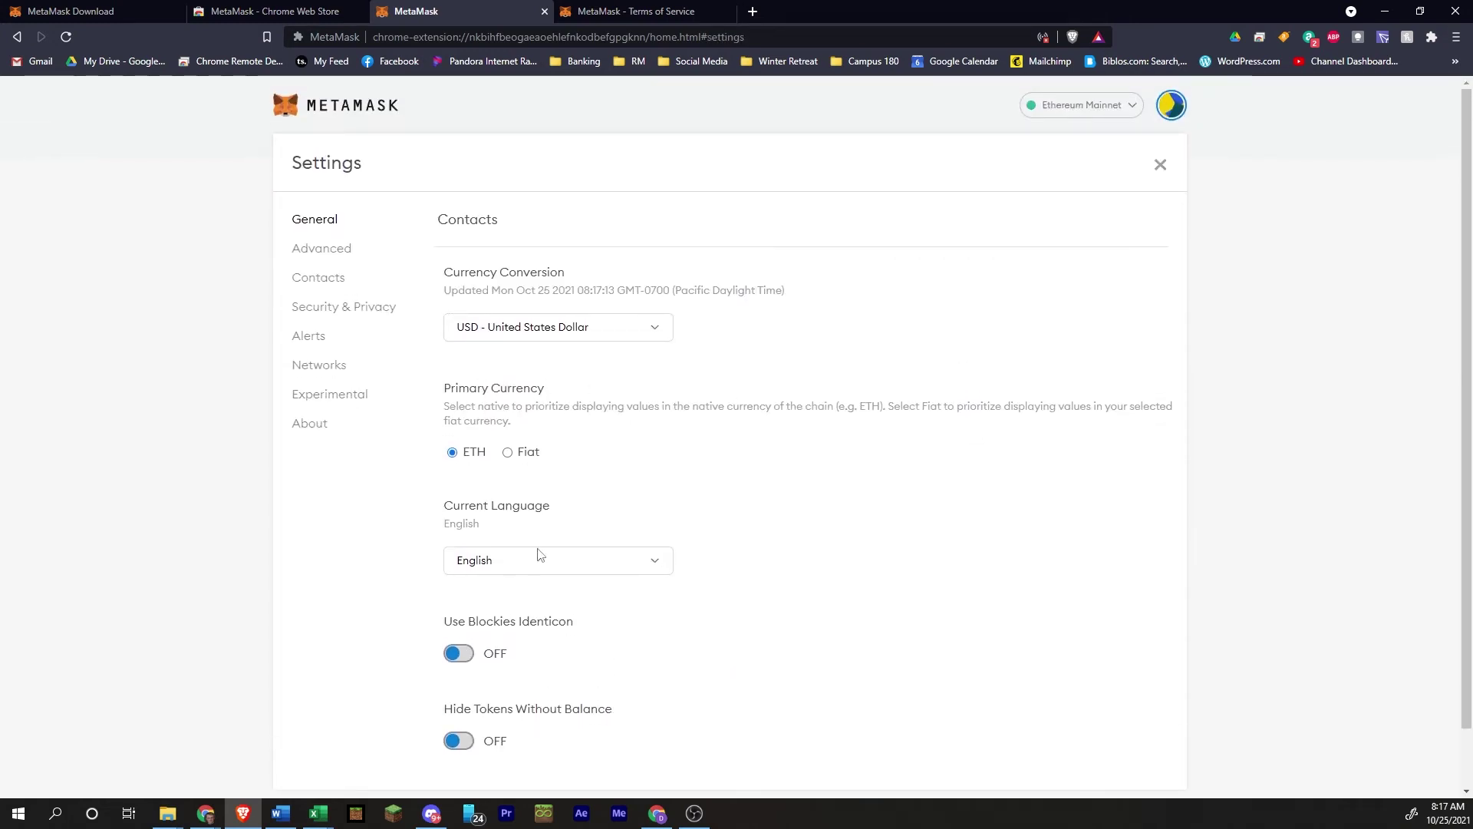
{"action": "left_click", "coordinate": [334, 251]}
{"action": "scroll", "coordinate": [392, 382], "scroll_direction": "down", "scroll_amount": 2}
{"action": "scroll", "coordinate": [392, 382], "scroll_direction": "down", "scroll_amount": 10}
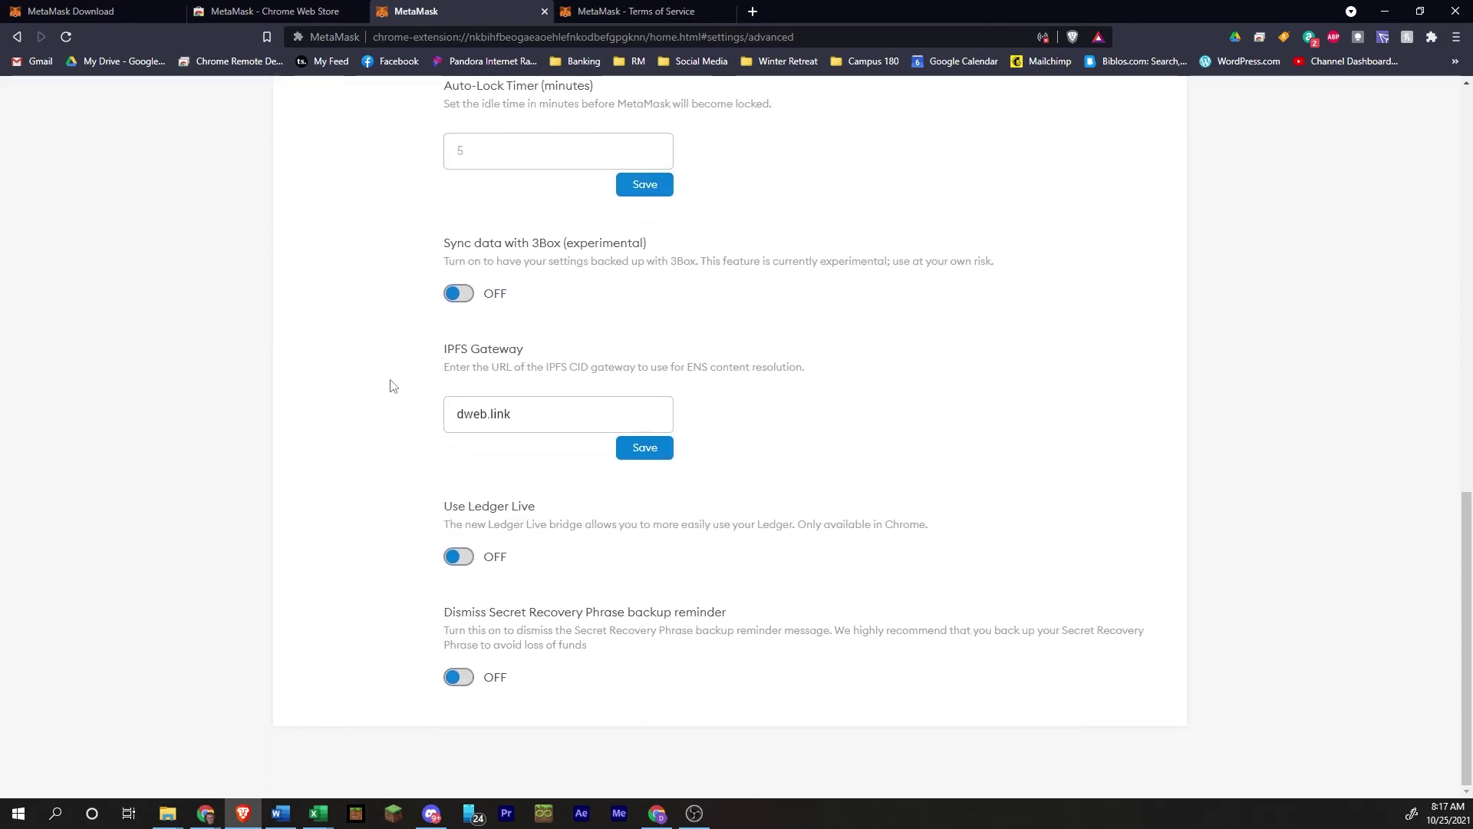
{"action": "scroll", "coordinate": [392, 385], "scroll_direction": "up", "scroll_amount": 10}
{"action": "scroll", "coordinate": [391, 385], "scroll_direction": "down", "scroll_amount": 8}
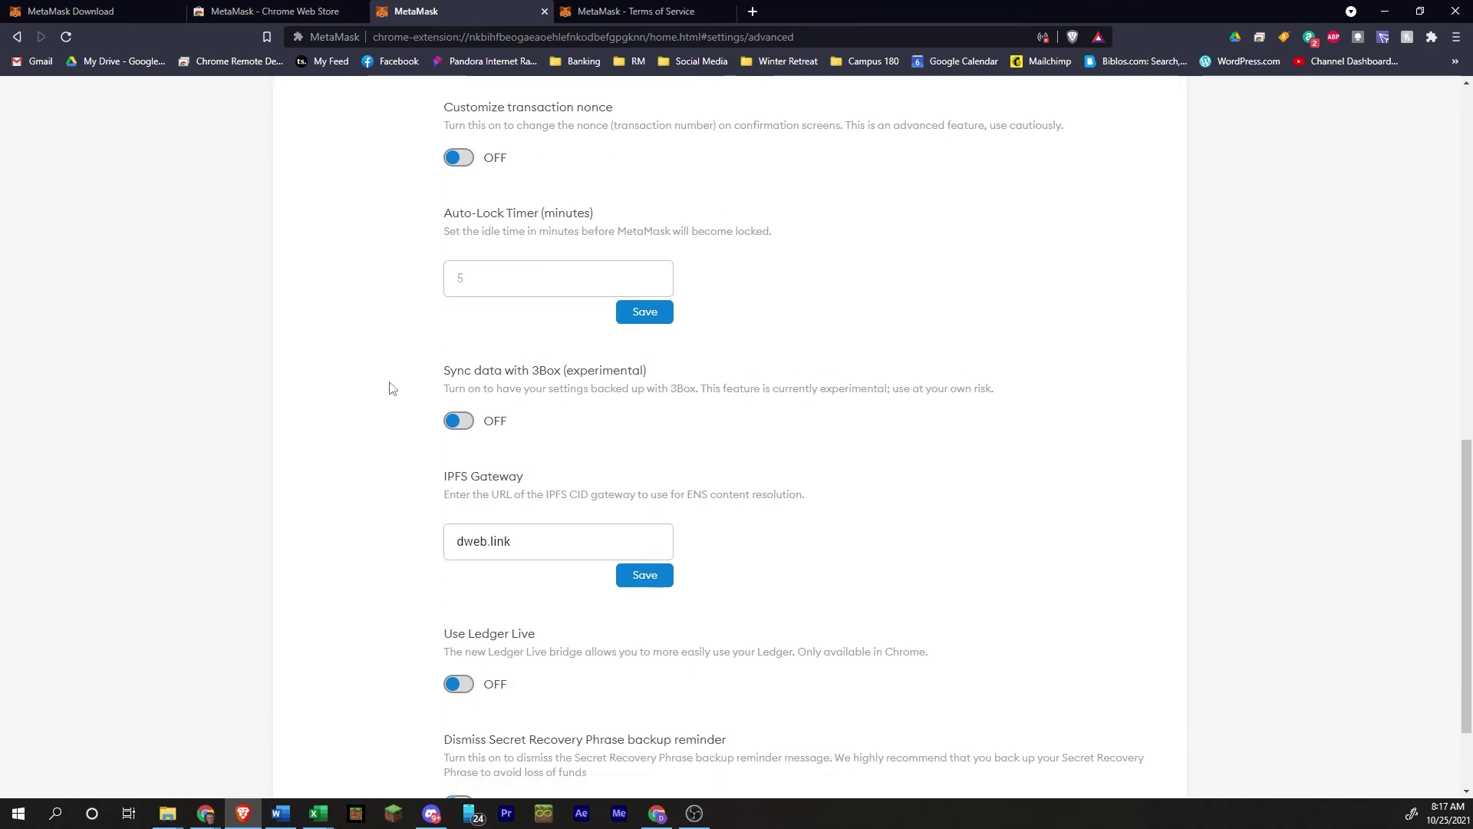
{"action": "scroll", "coordinate": [391, 386], "scroll_direction": "up", "scroll_amount": 10}
Browse Contacts, Security & Privacy, Networks, Experimental and About, then close Settings.
{"action": "left_click", "coordinate": [325, 277]}
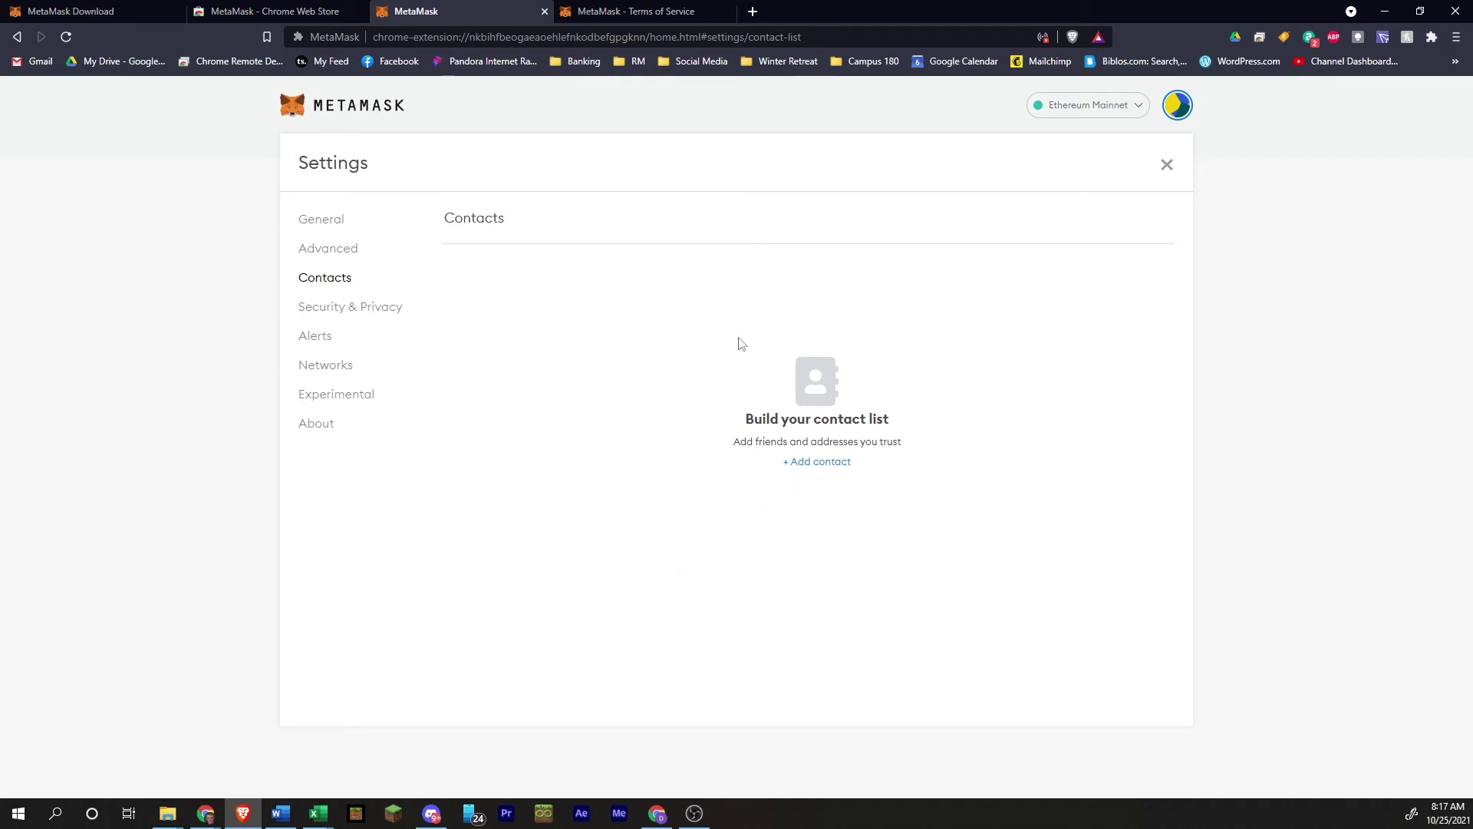
{"action": "left_click", "coordinate": [397, 309]}
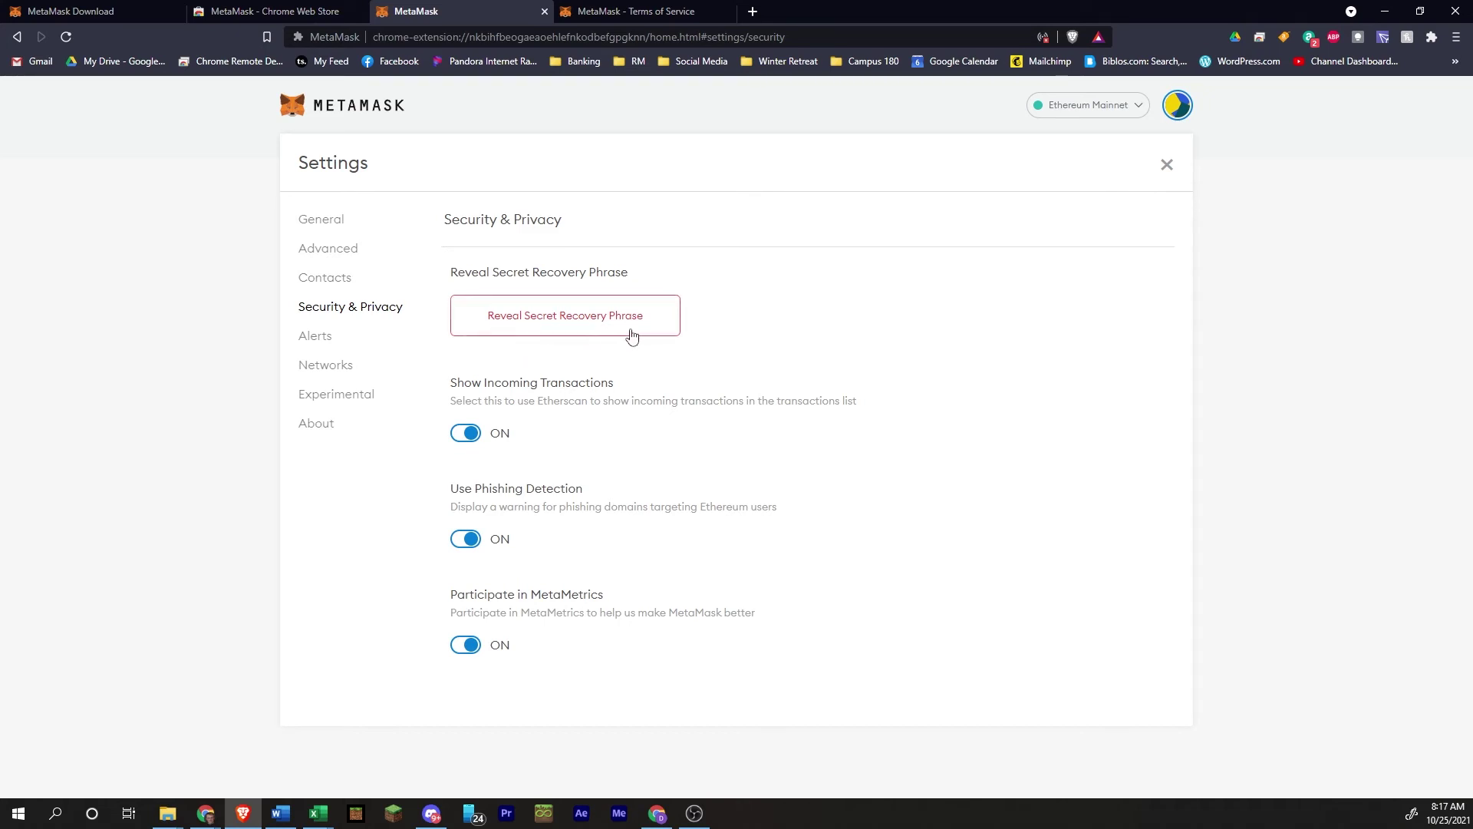
{"action": "left_click", "coordinate": [338, 367]}
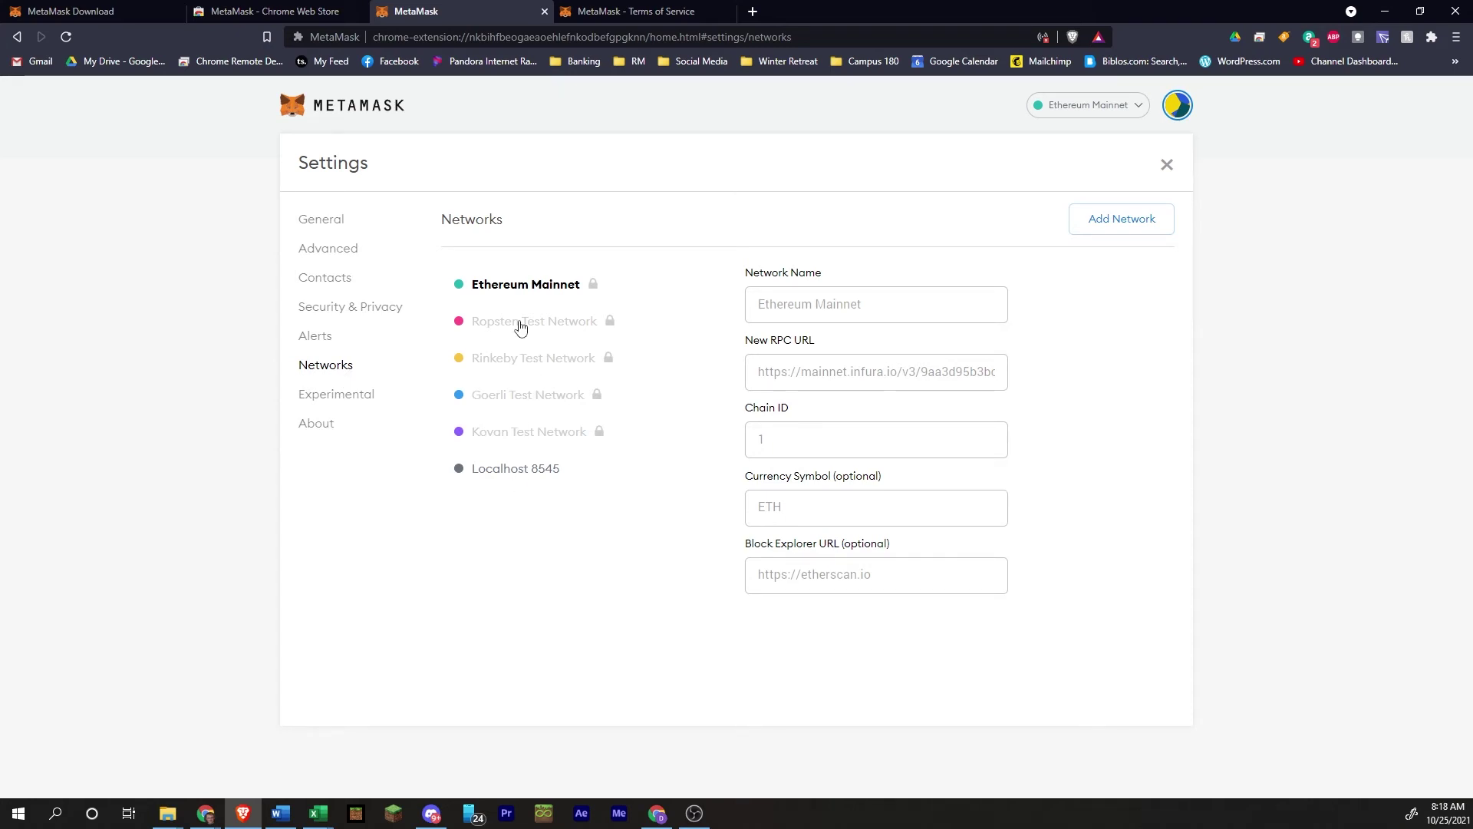
{"action": "left_click", "coordinate": [365, 400]}
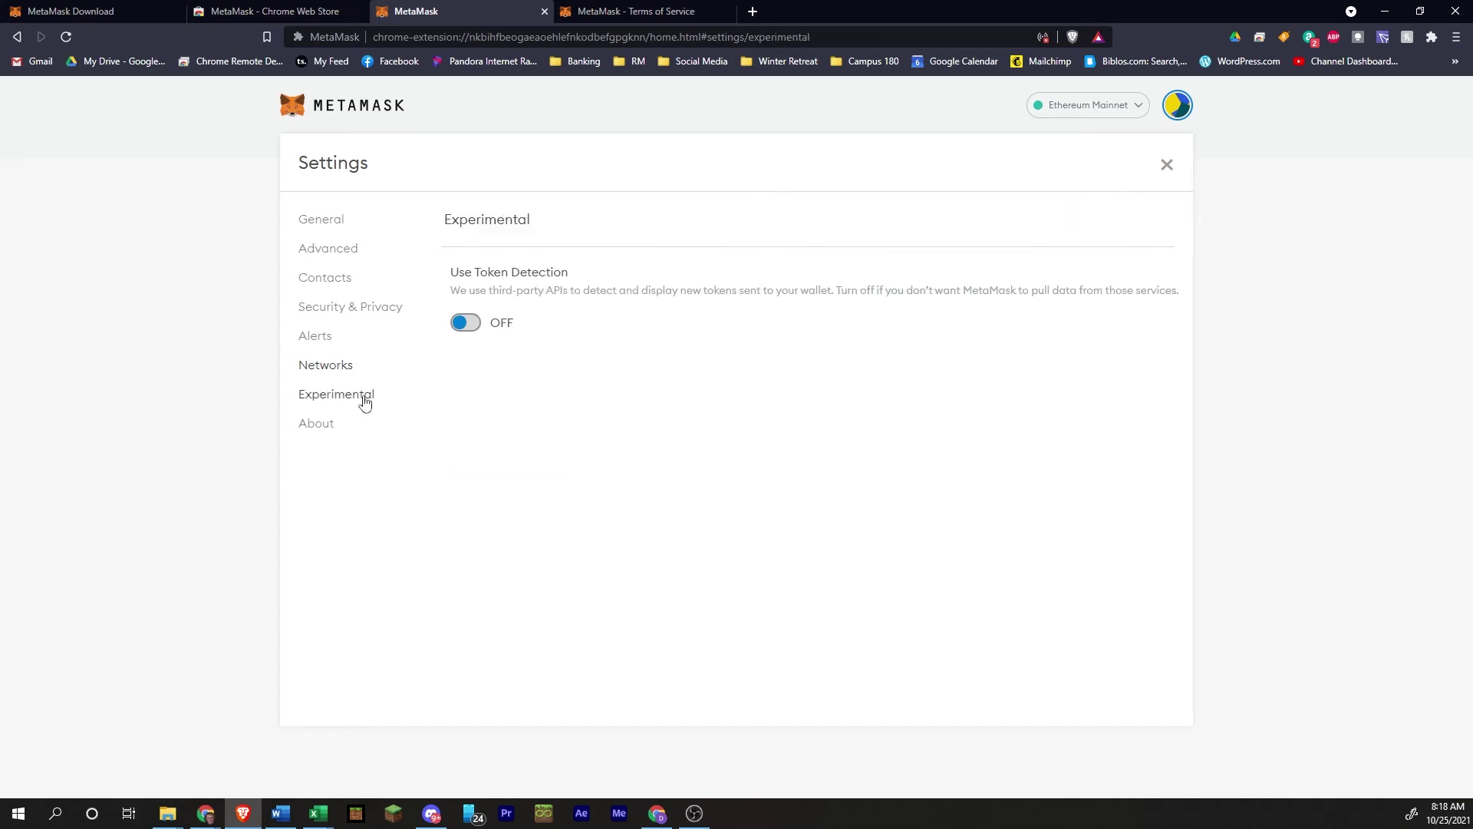
{"action": "left_click", "coordinate": [322, 428]}
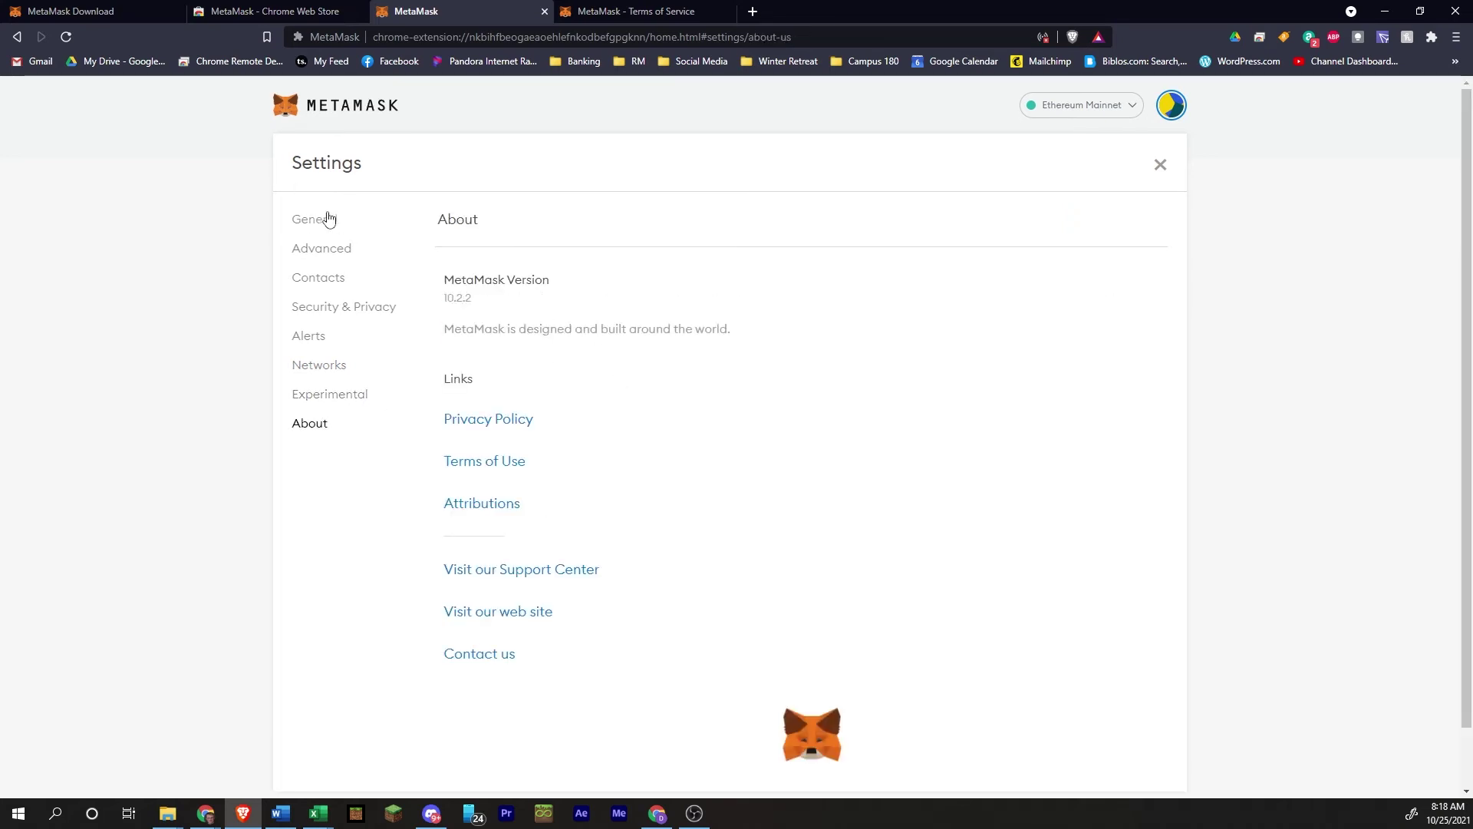
{"action": "left_click", "coordinate": [328, 220]}
{"action": "left_click", "coordinate": [1157, 166]}
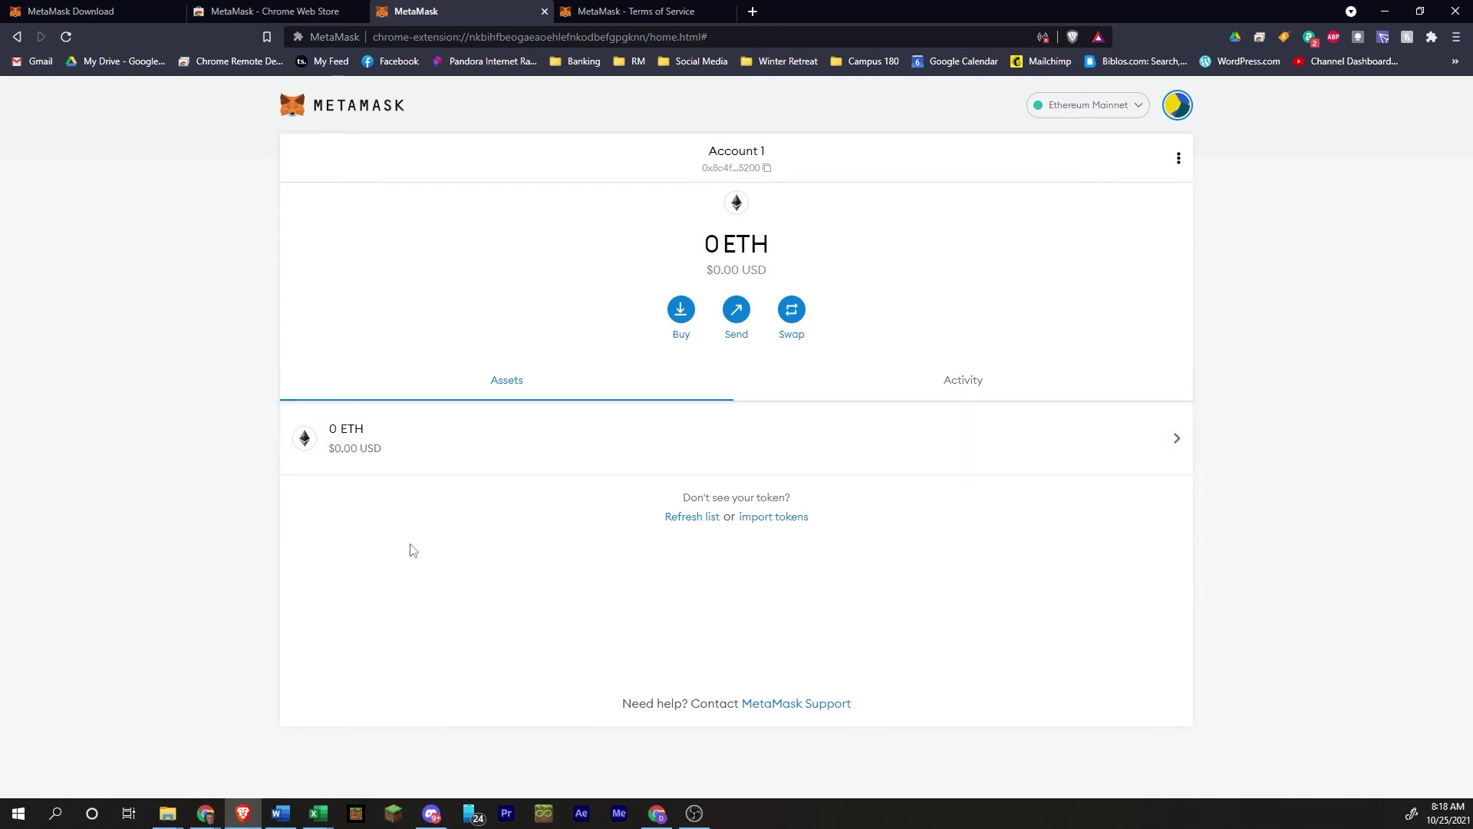
{"action": "left_click", "coordinate": [767, 517]}
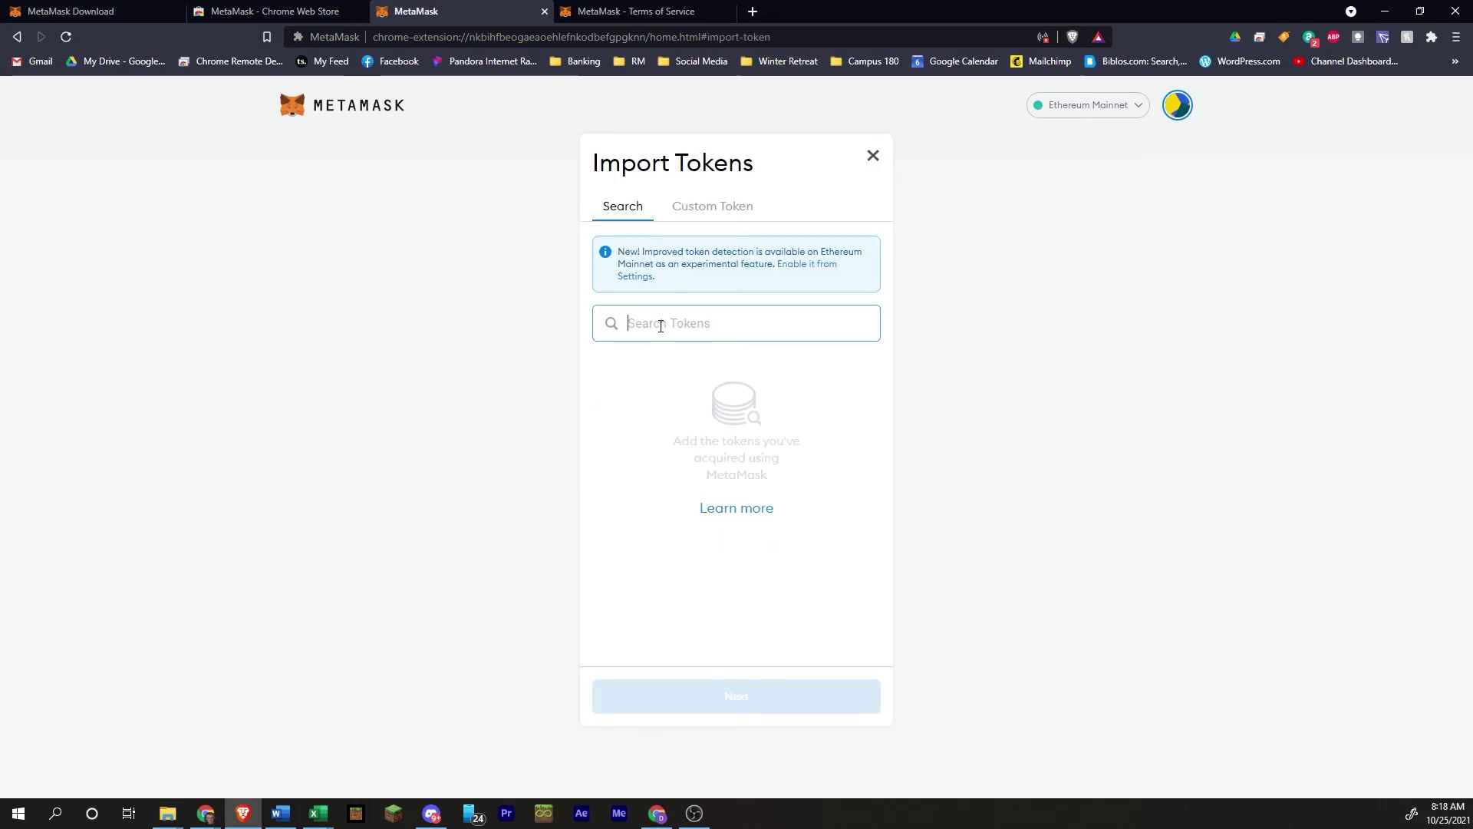
{"action": "type", "text": "matic"}
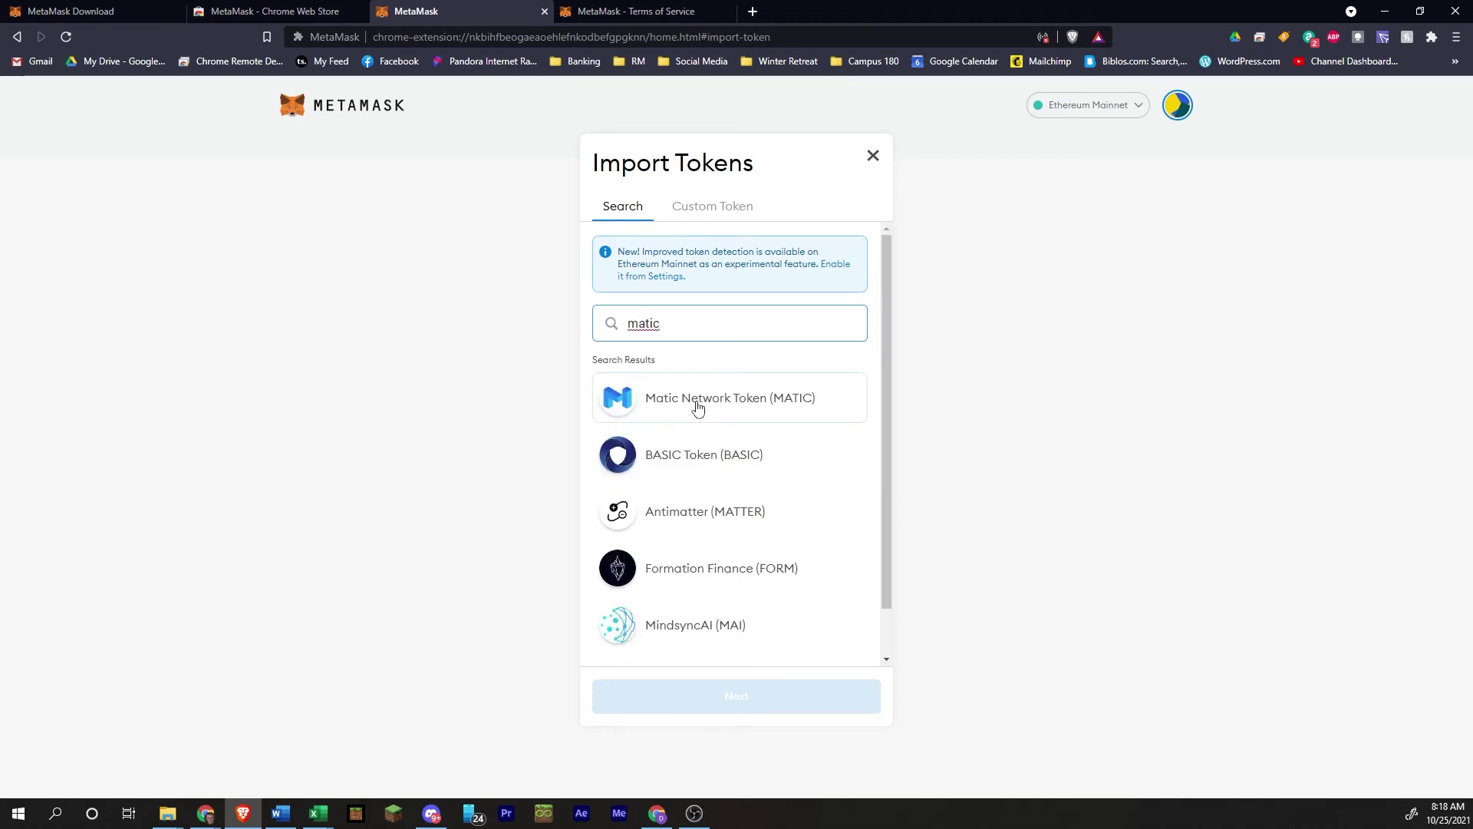
{"action": "left_click", "coordinate": [697, 407]}
{"action": "left_click", "coordinate": [739, 700]}
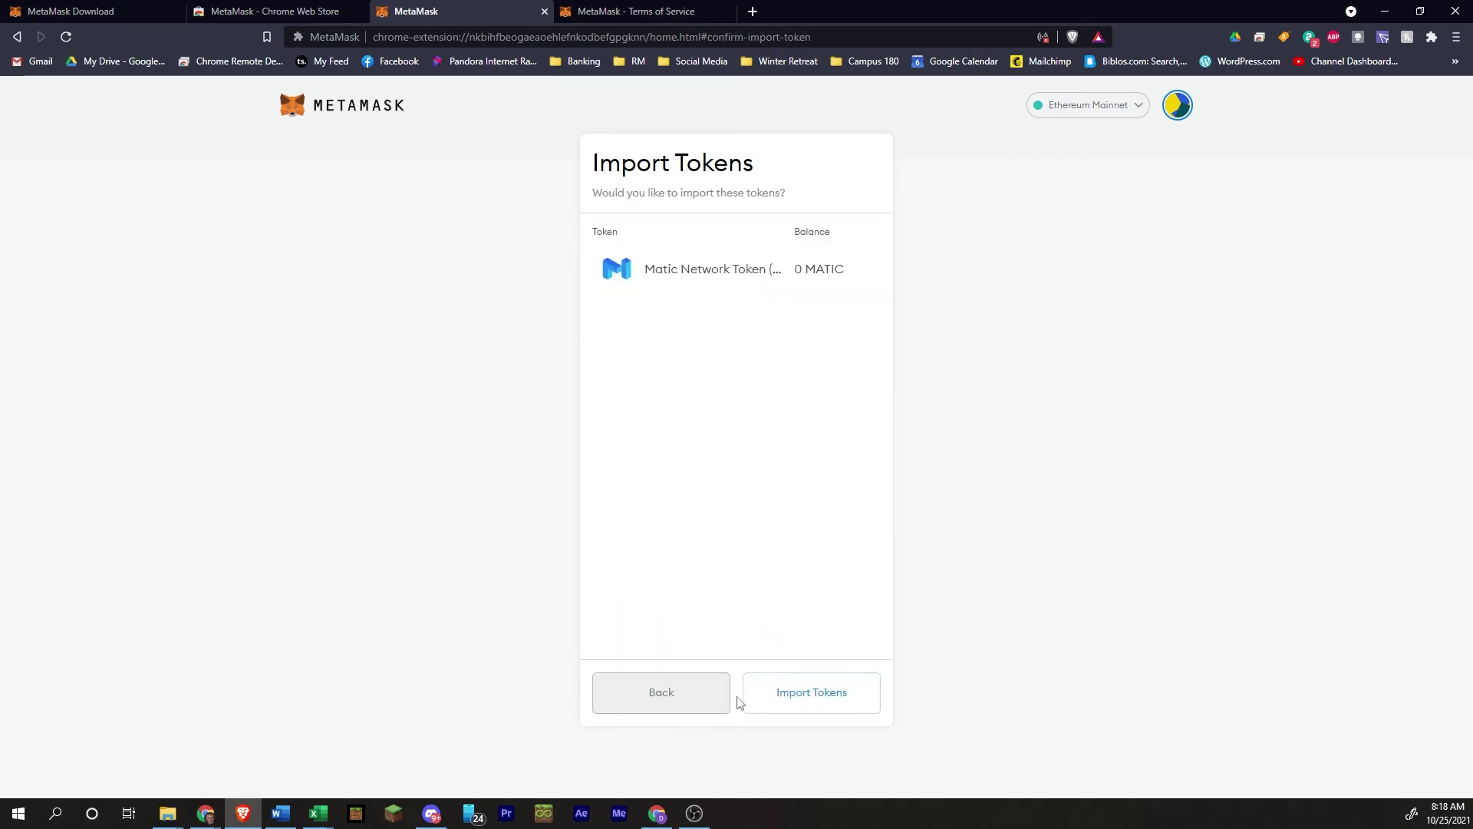
{"action": "left_click", "coordinate": [811, 693]}
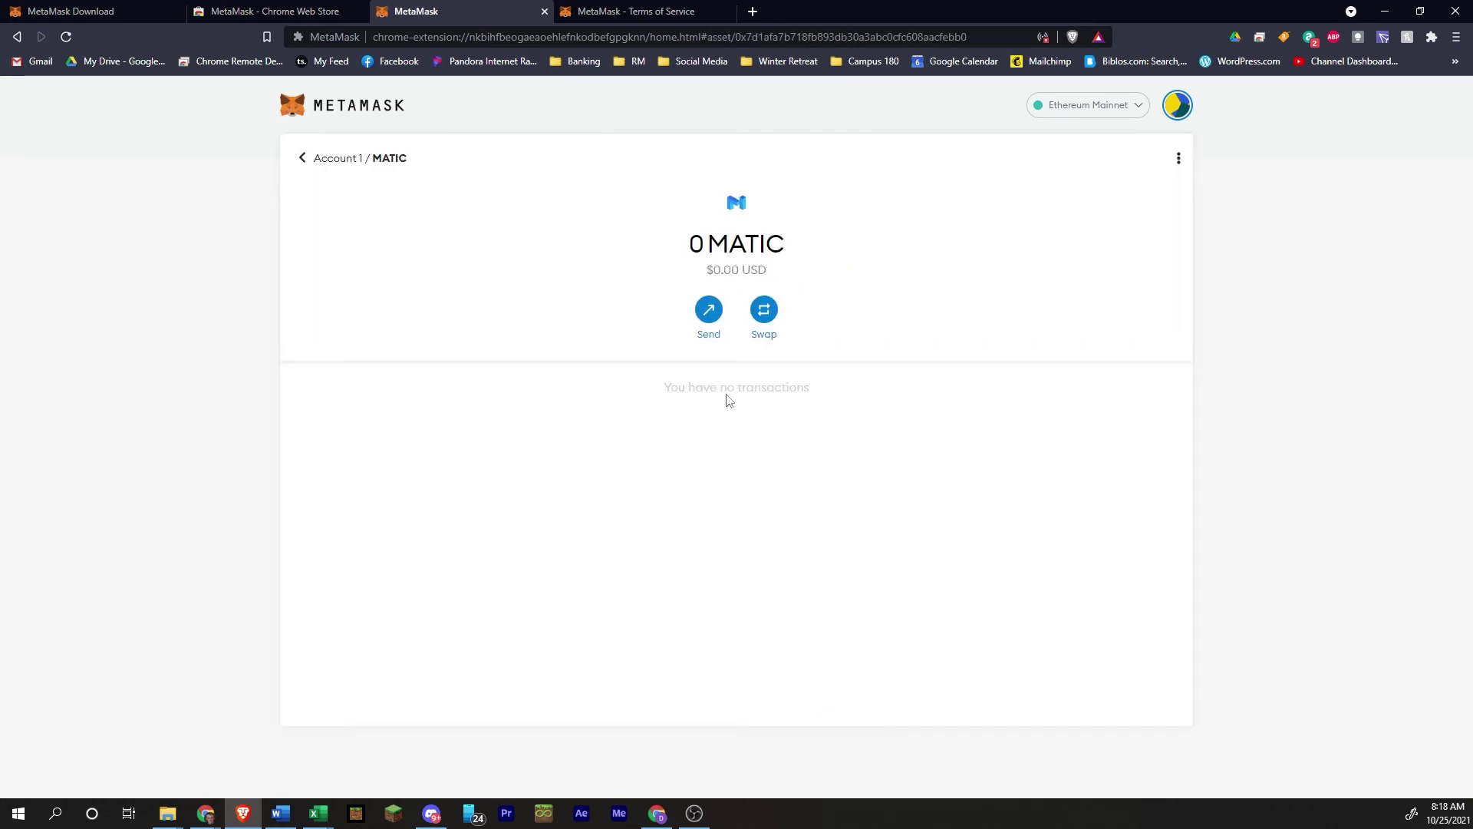
{"action": "left_click", "coordinate": [336, 160]}
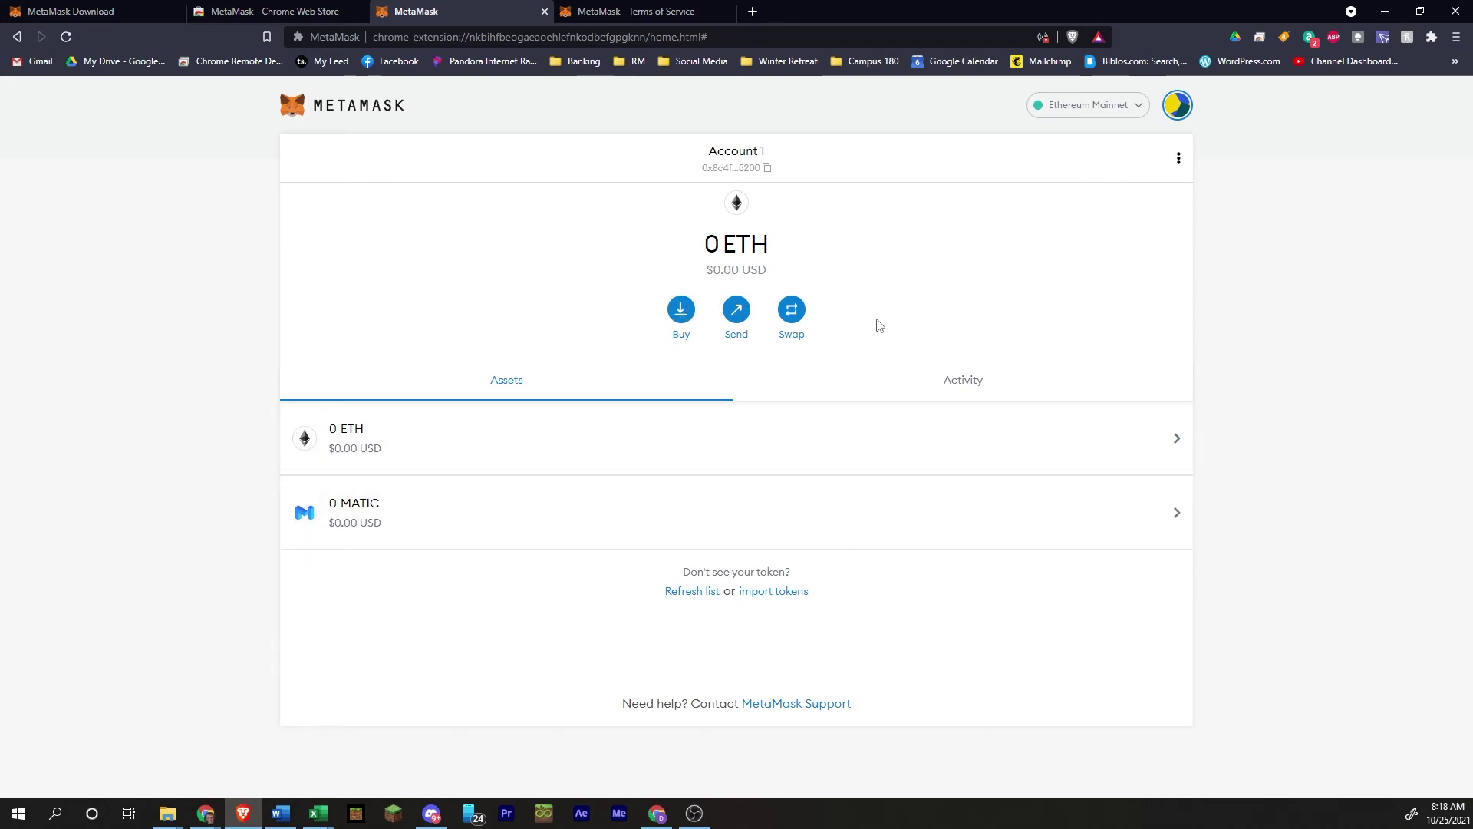
Glance at the Deposit Ether options, then start a swap from ETH to MATIC.
{"action": "left_click", "coordinate": [681, 315]}
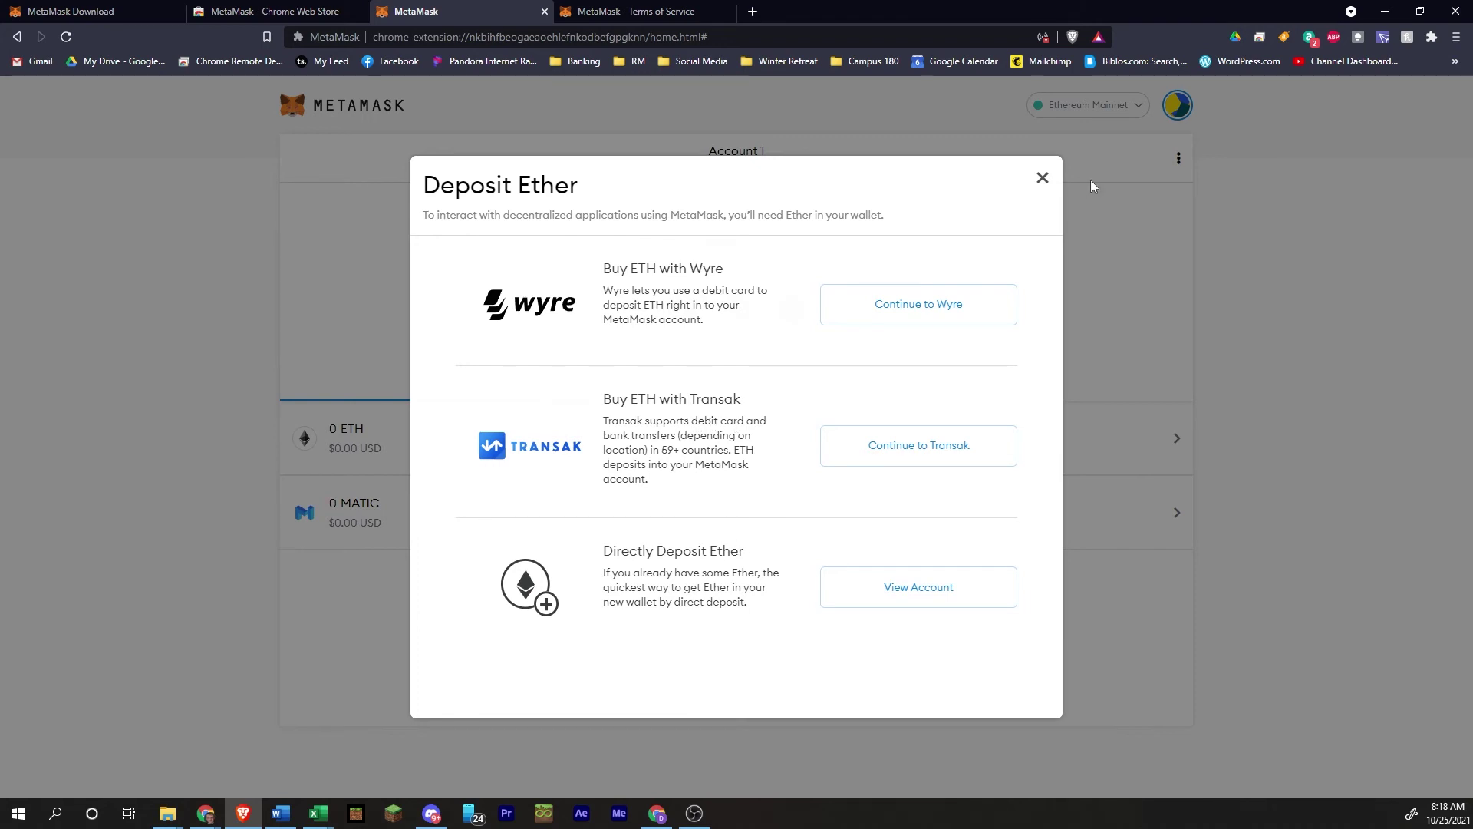
{"action": "left_click", "coordinate": [1043, 178]}
{"action": "left_click", "coordinate": [789, 326]}
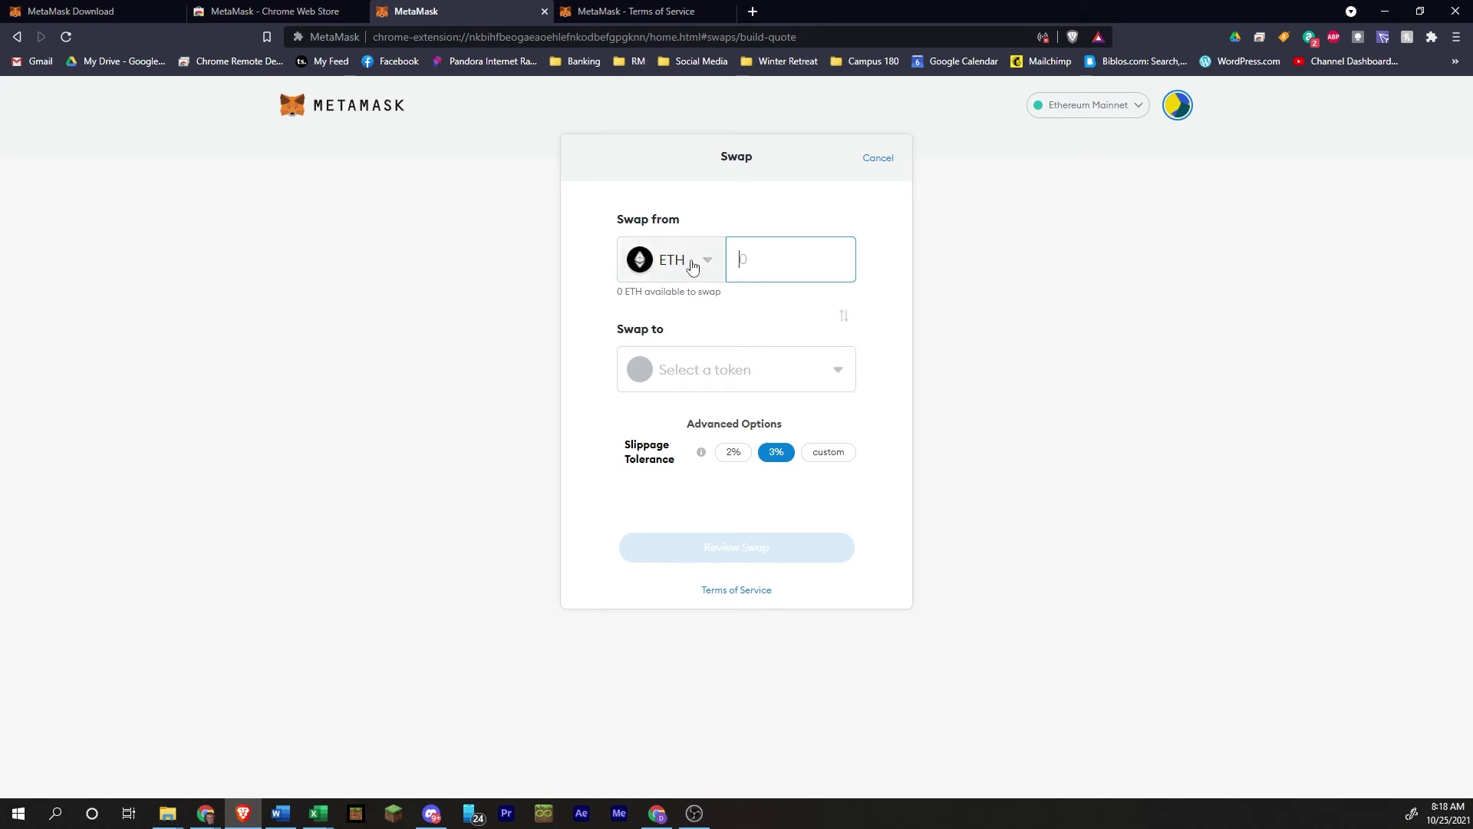
{"action": "left_click", "coordinate": [678, 369]}
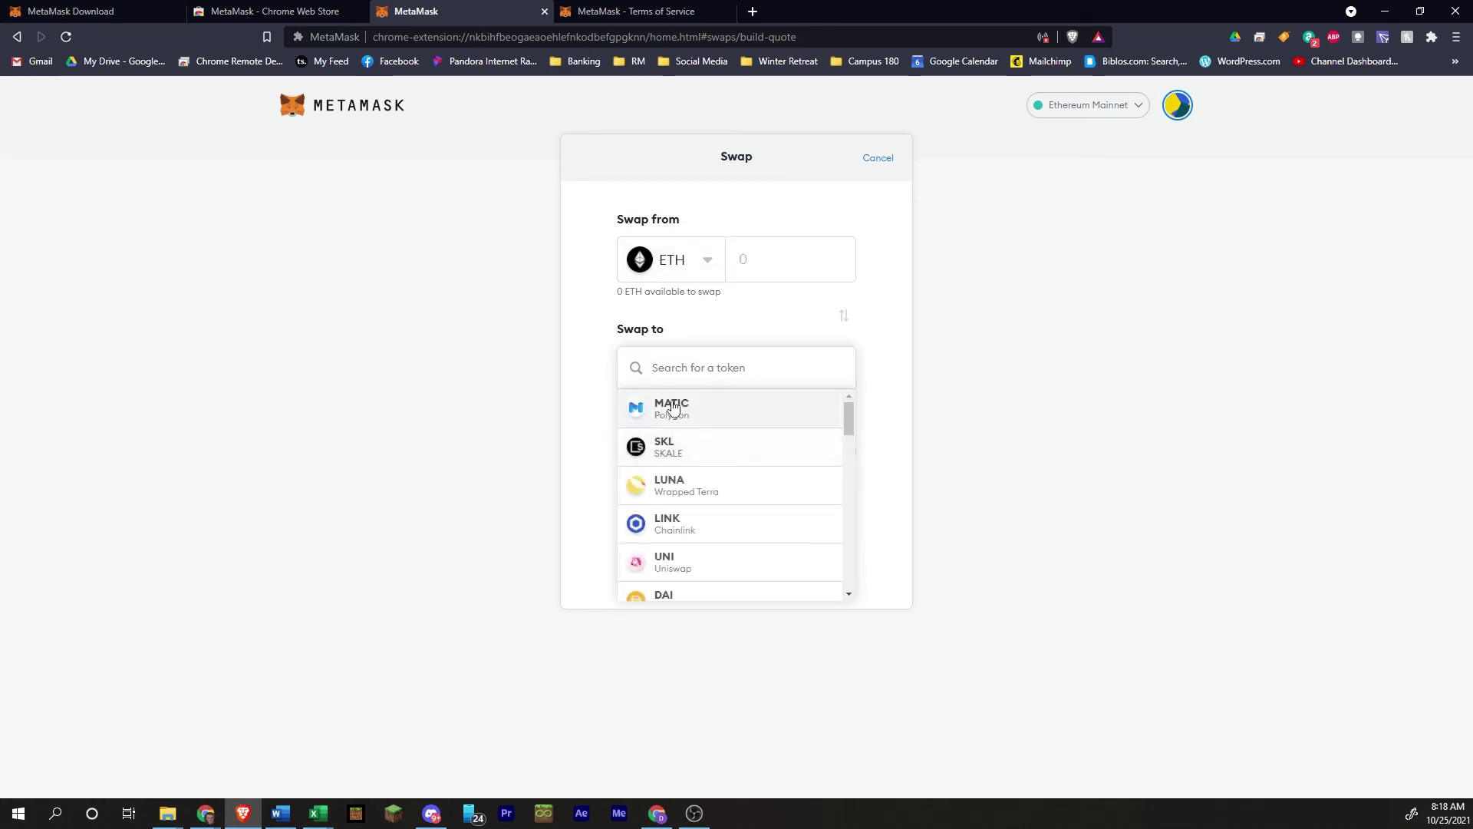
{"action": "left_click", "coordinate": [662, 402]}
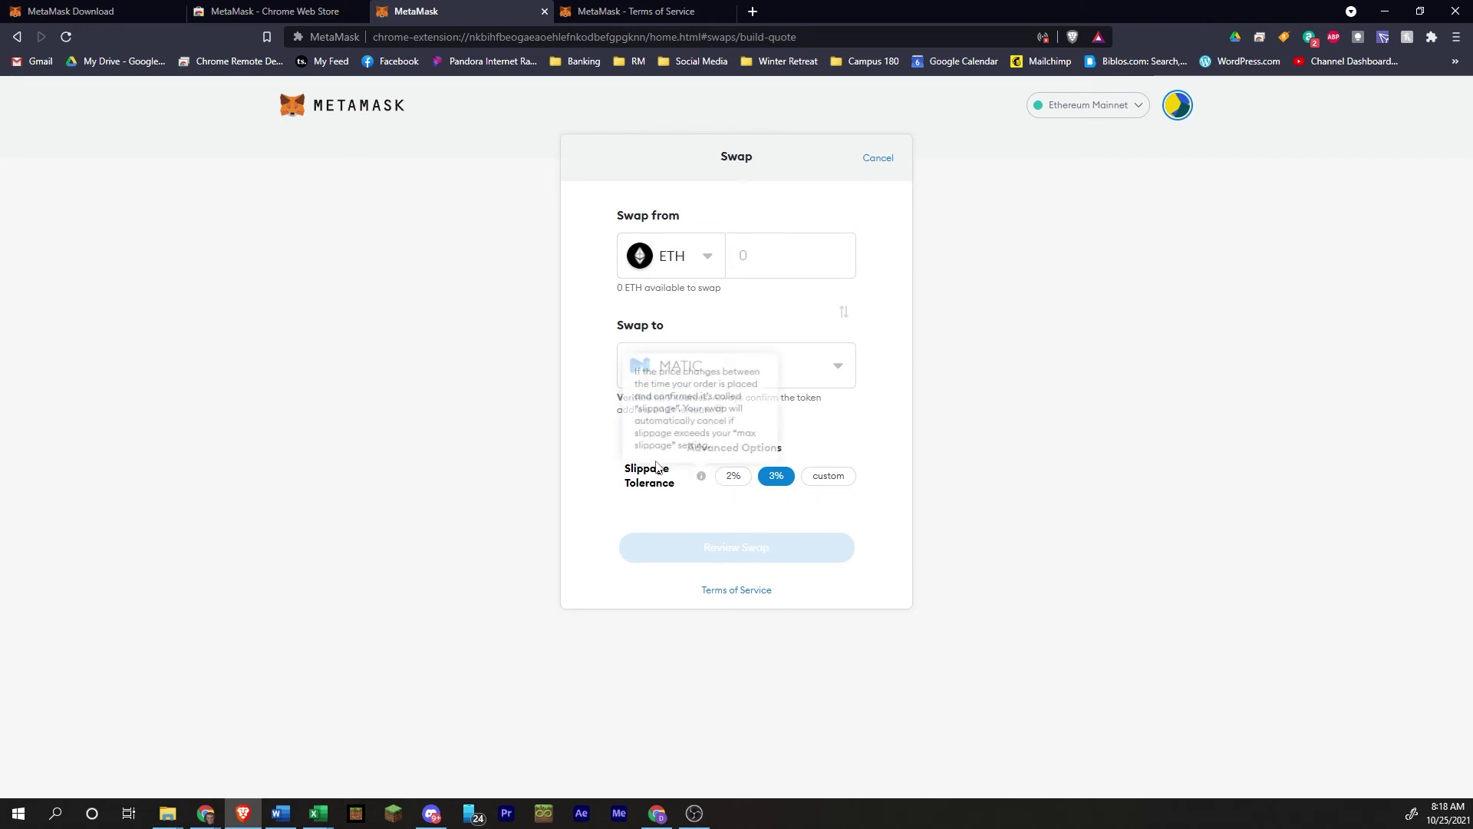
{"action": "mouse_move", "coordinate": [701, 477]}
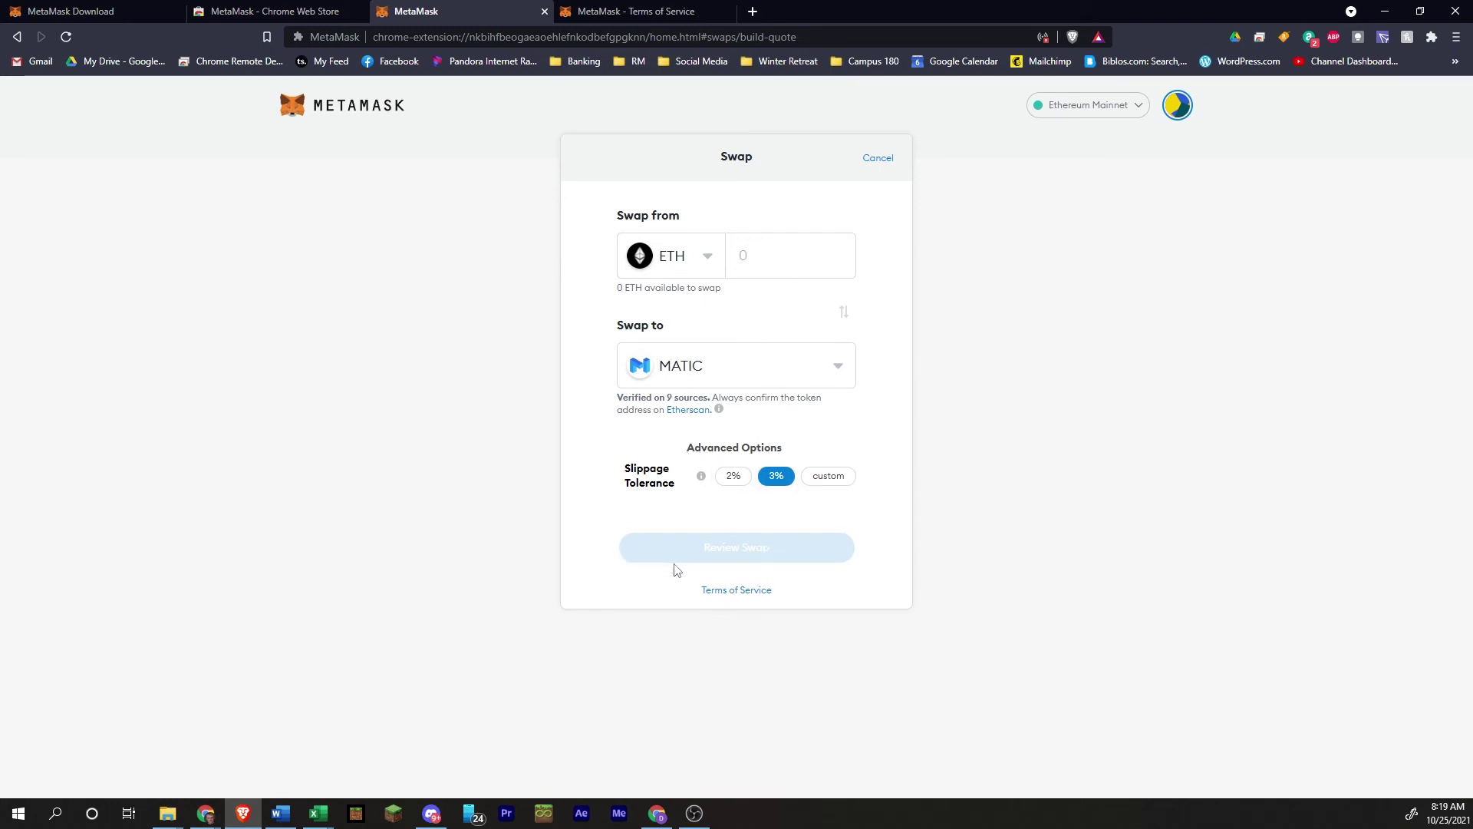
Cancel the swap and check the account's Activity and Assets tabs.
{"action": "left_click", "coordinate": [895, 159]}
{"action": "left_click", "coordinate": [953, 388]}
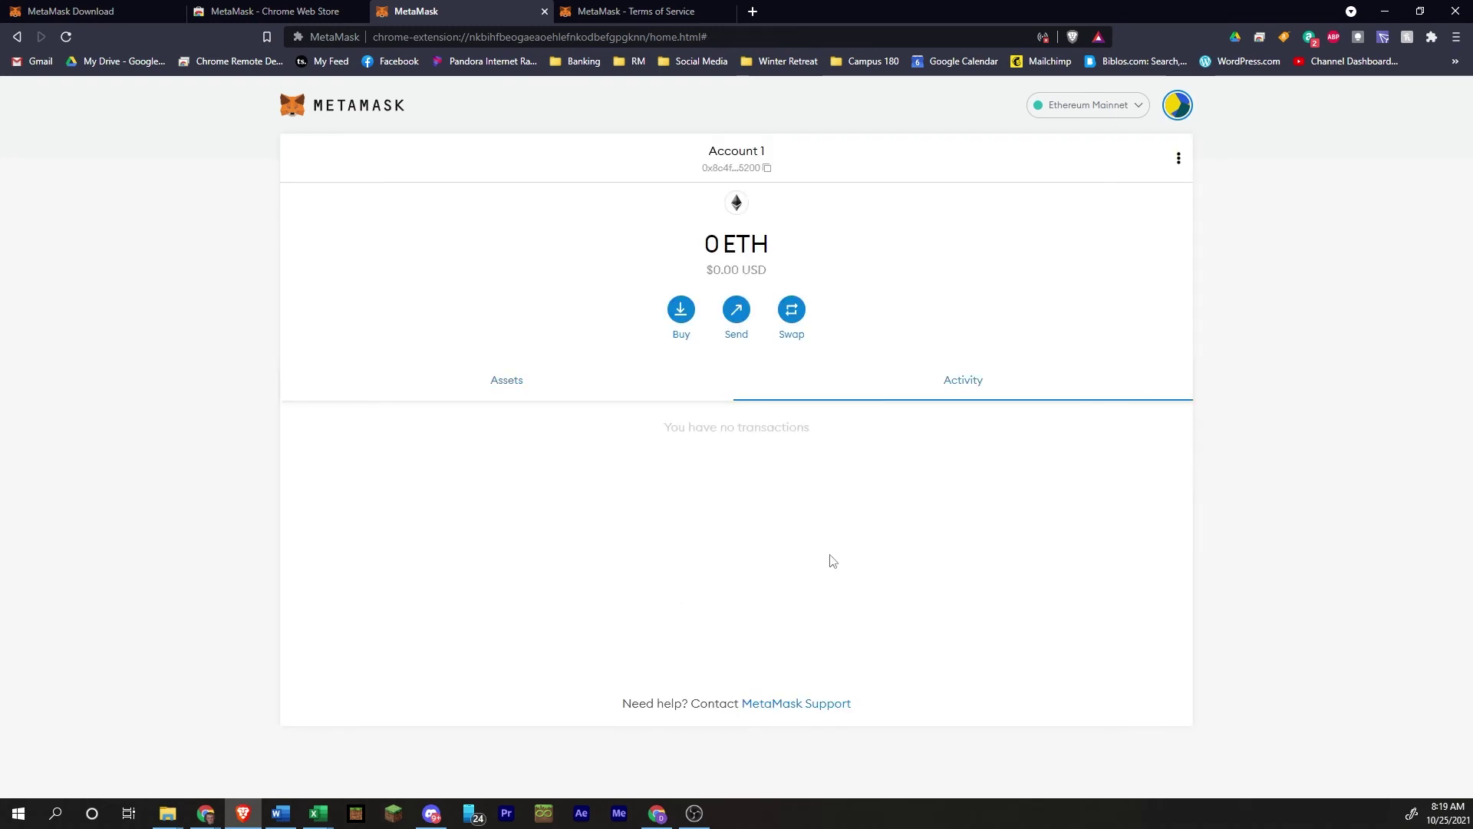
{"action": "left_click", "coordinate": [546, 388]}
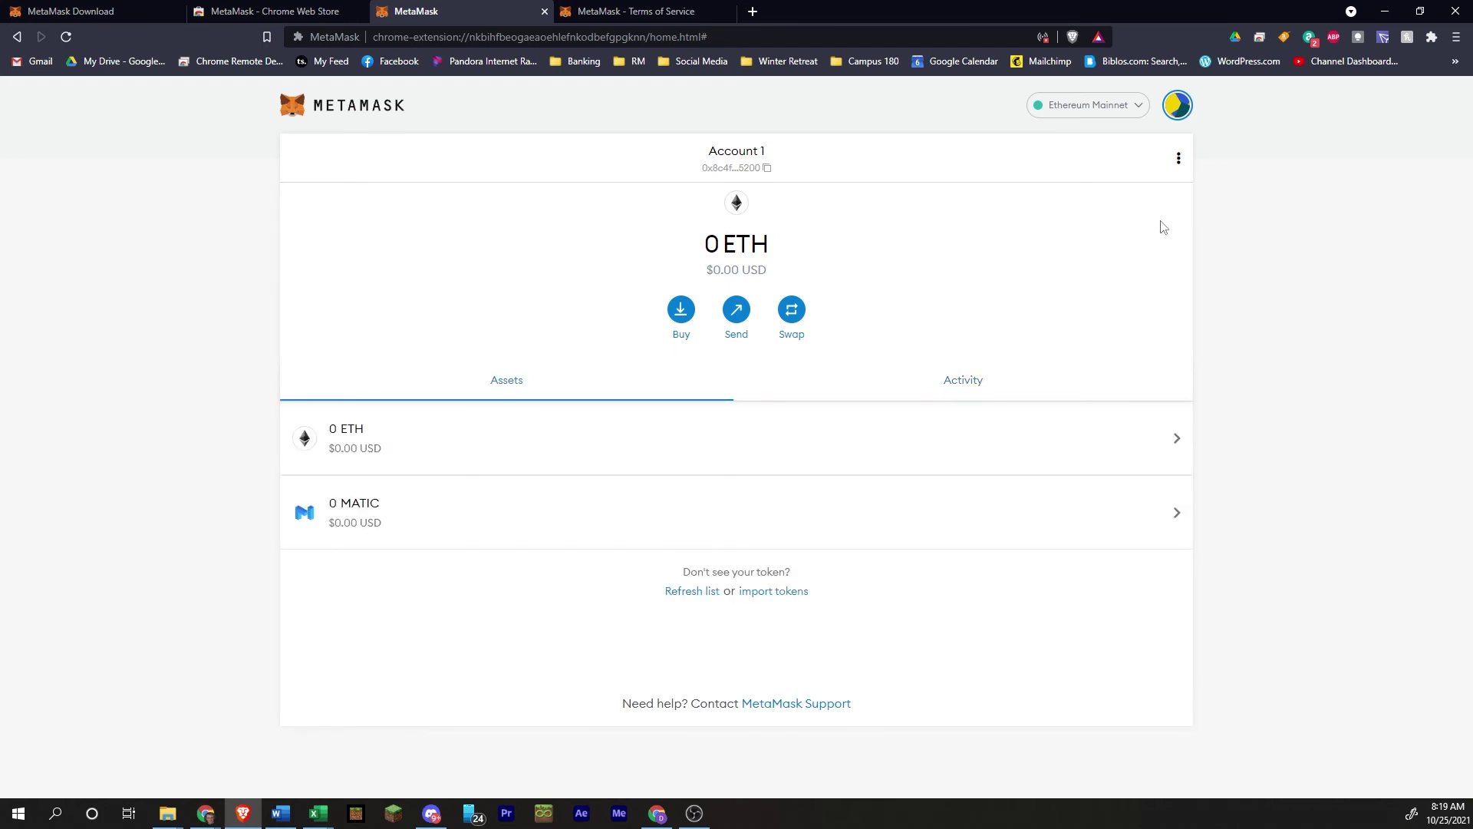
Open Account details from the account options and select the full account address.
{"action": "left_click", "coordinate": [1178, 160]}
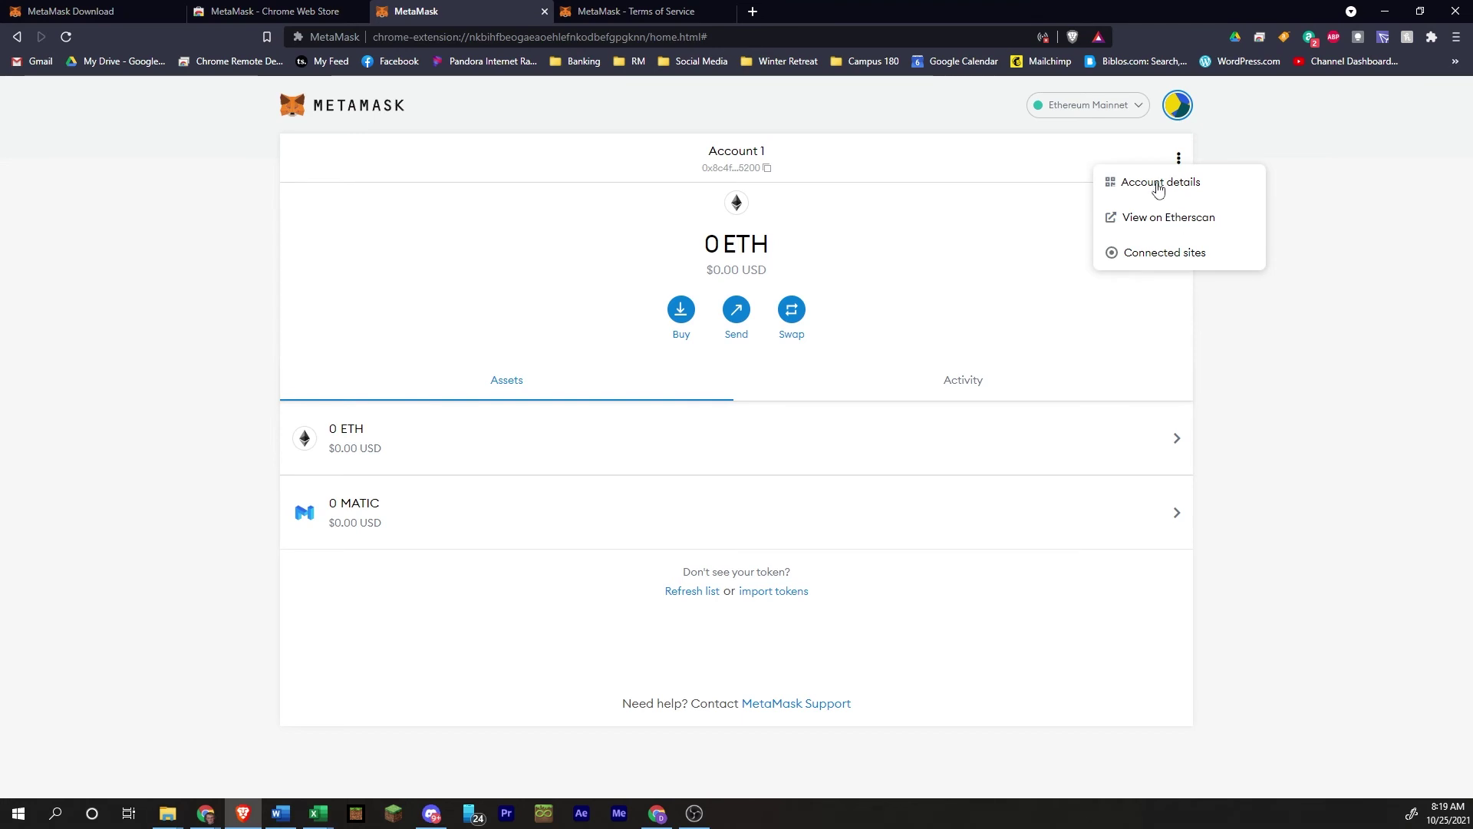
{"action": "left_click", "coordinate": [1159, 182]}
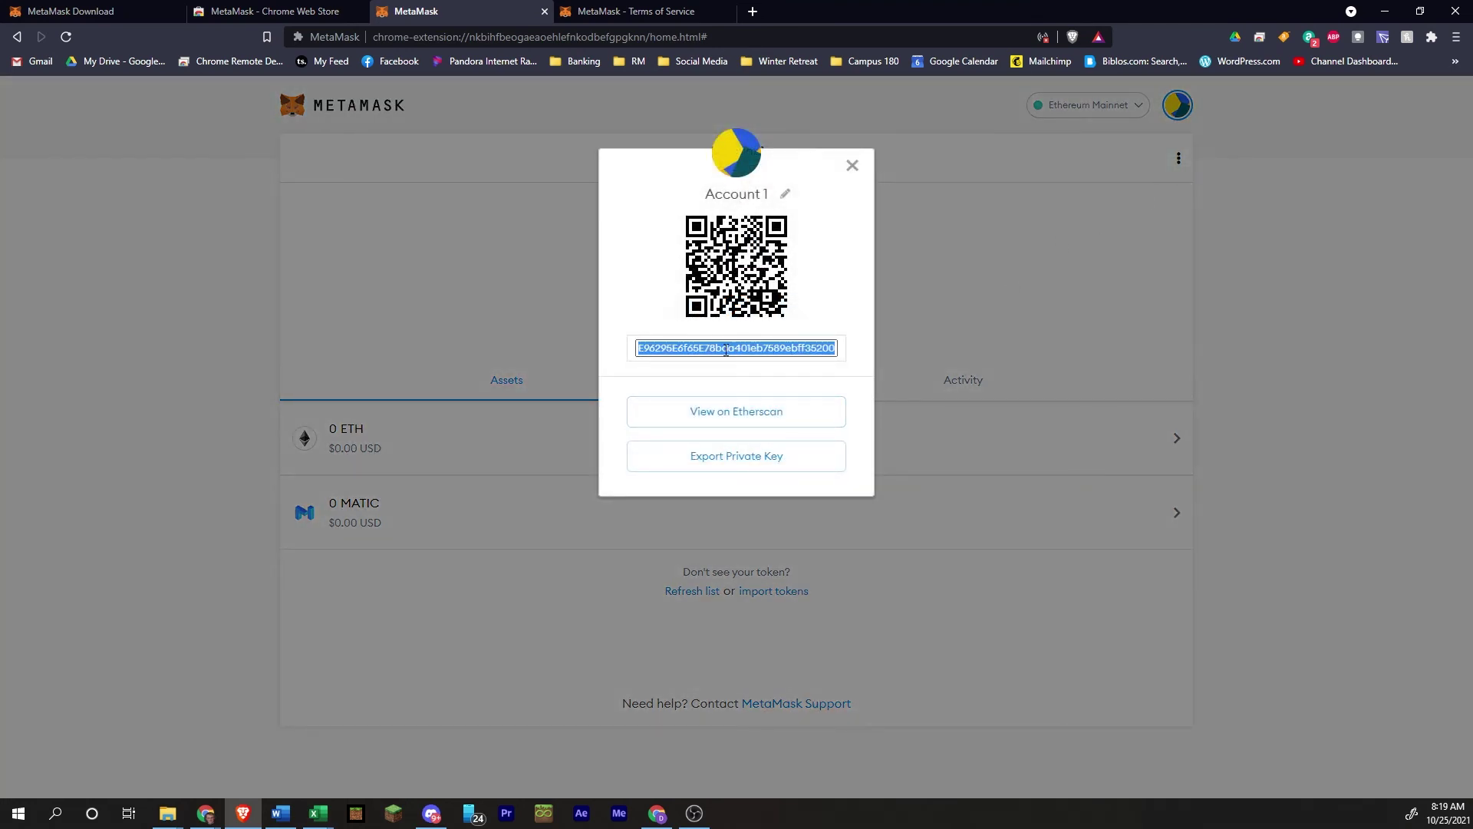
{"action": "left_click", "coordinate": [834, 348]}
{"action": "left_click", "coordinate": [762, 335]}
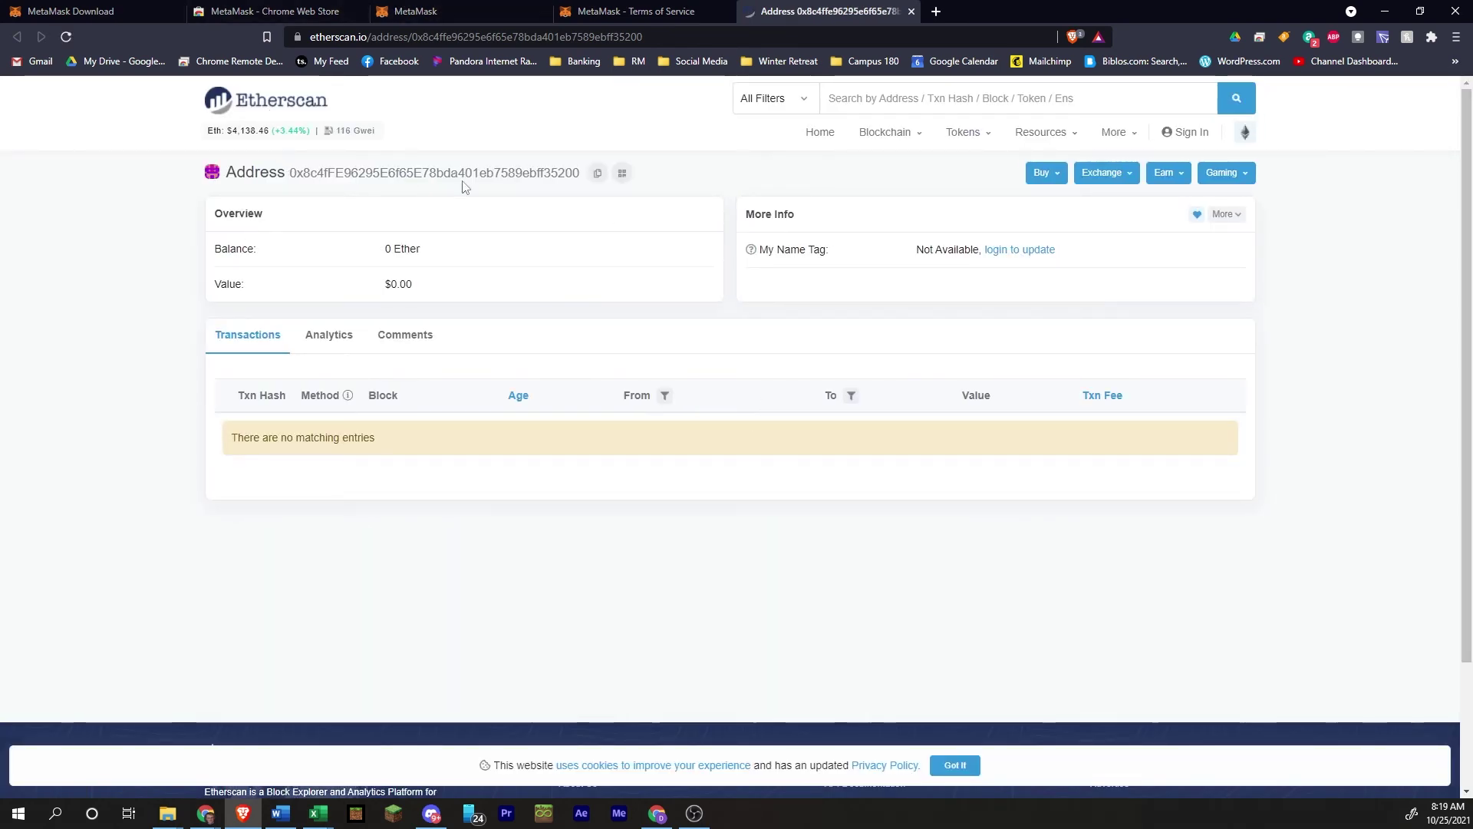
Go to the Etherscan home page, scroll through it, and close the Etherscan tab.
{"action": "left_click", "coordinate": [253, 123]}
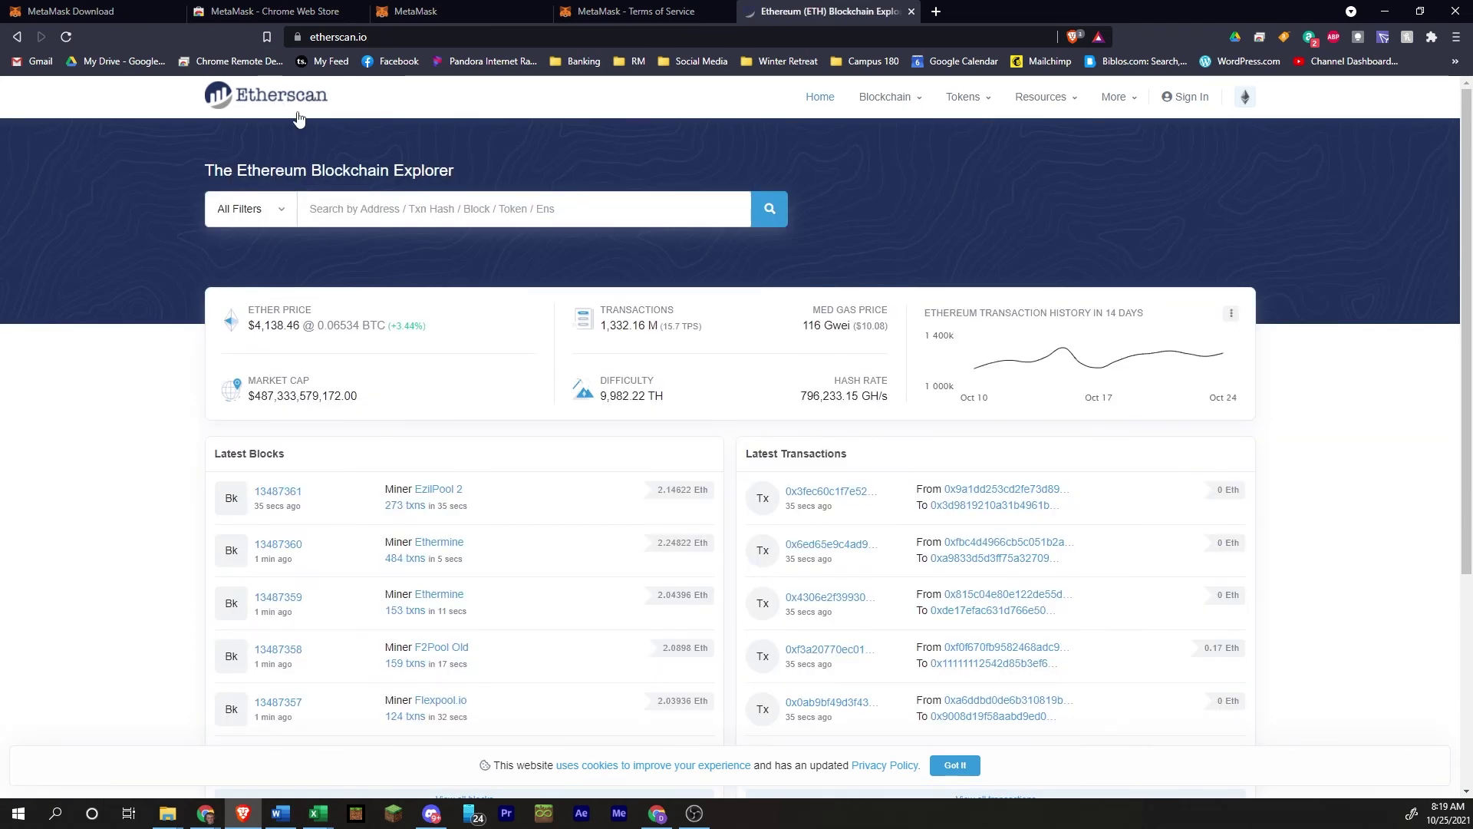
{"action": "scroll", "coordinate": [457, 424], "scroll_direction": "down", "scroll_amount": 2}
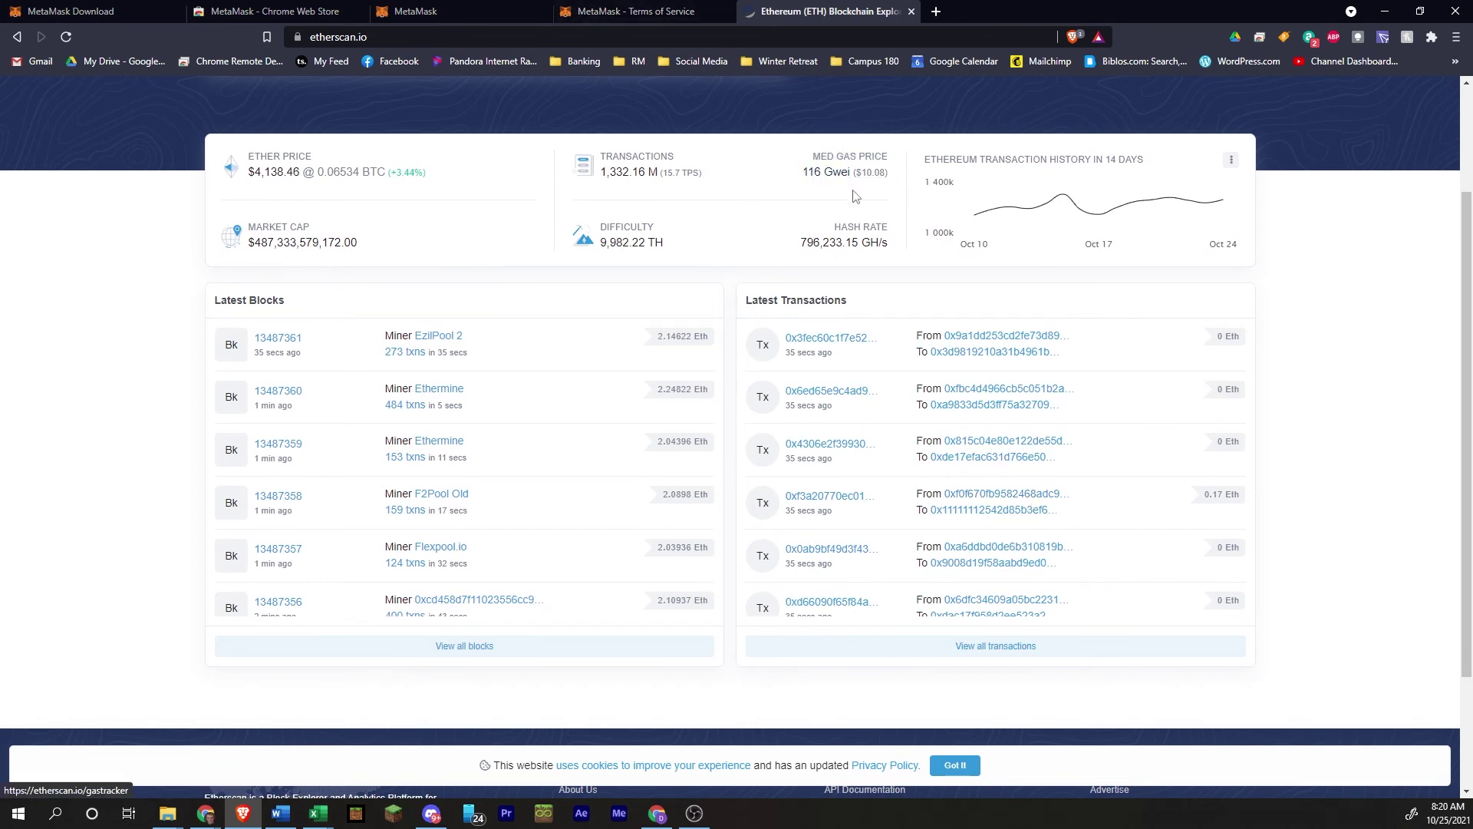
{"action": "mouse_move", "coordinate": [818, 182]}
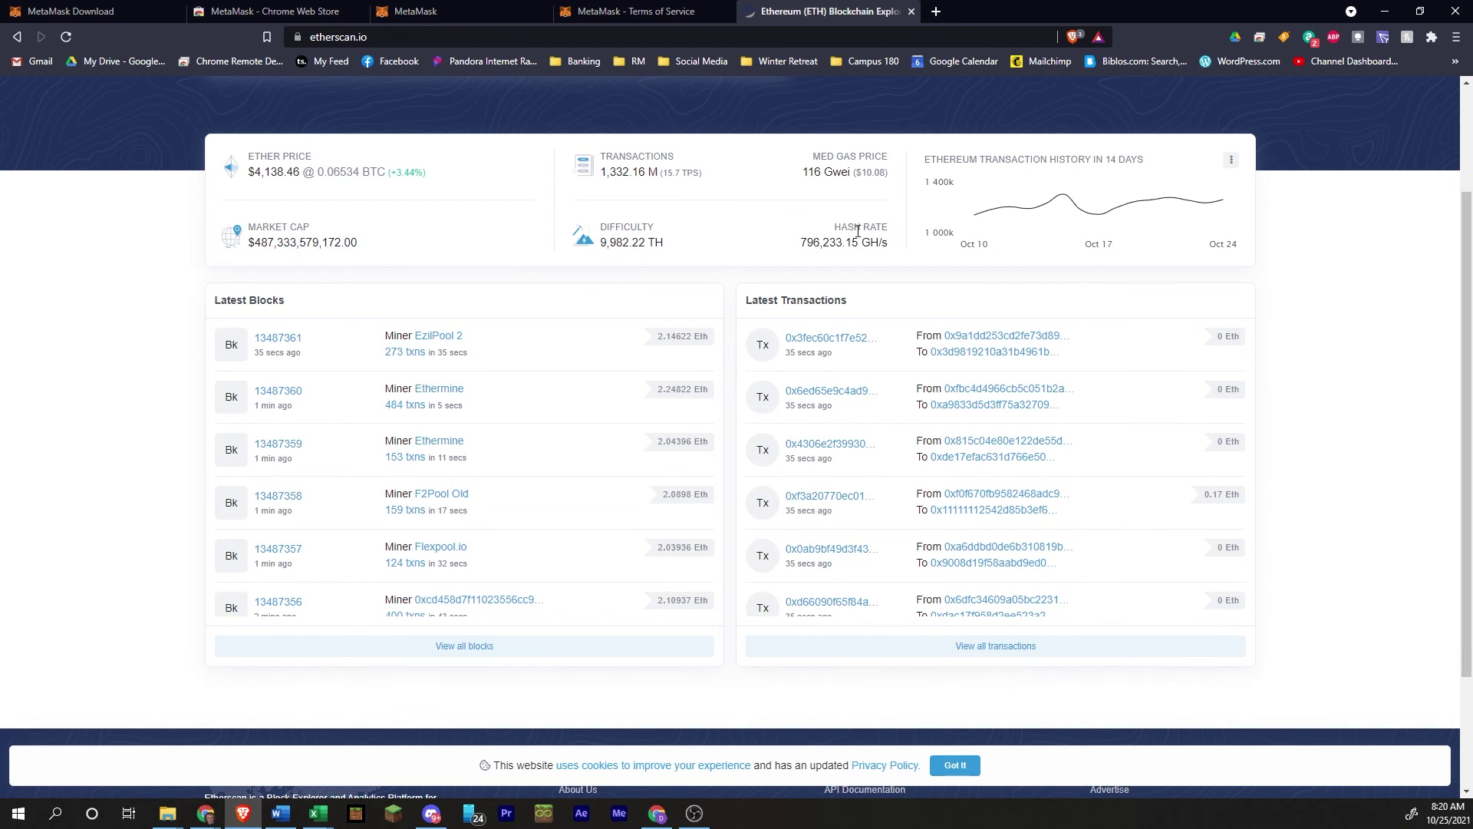
{"action": "scroll", "coordinate": [840, 287], "scroll_direction": "up", "scroll_amount": 2}
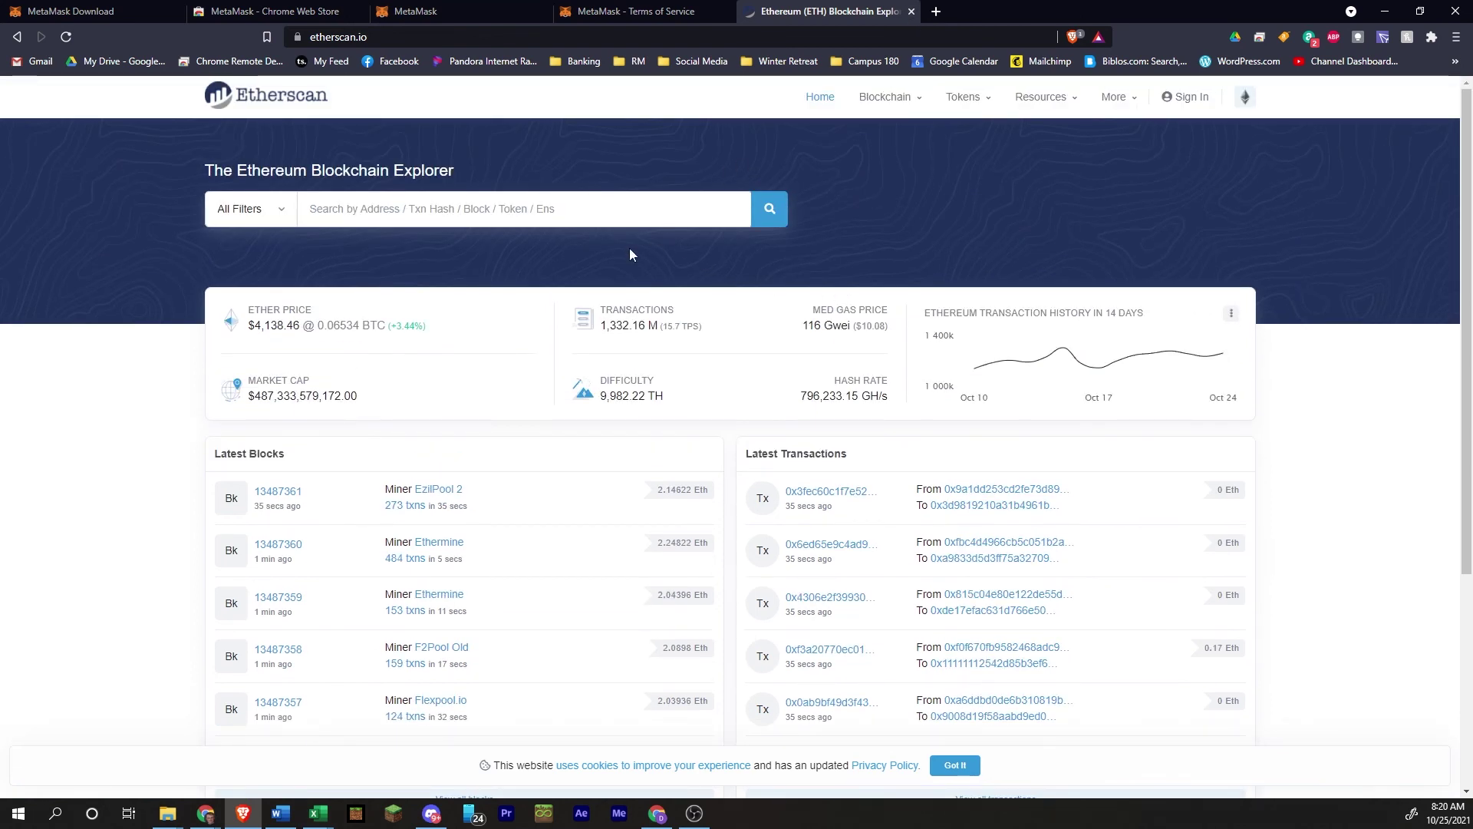
{"action": "left_click", "coordinate": [911, 13]}
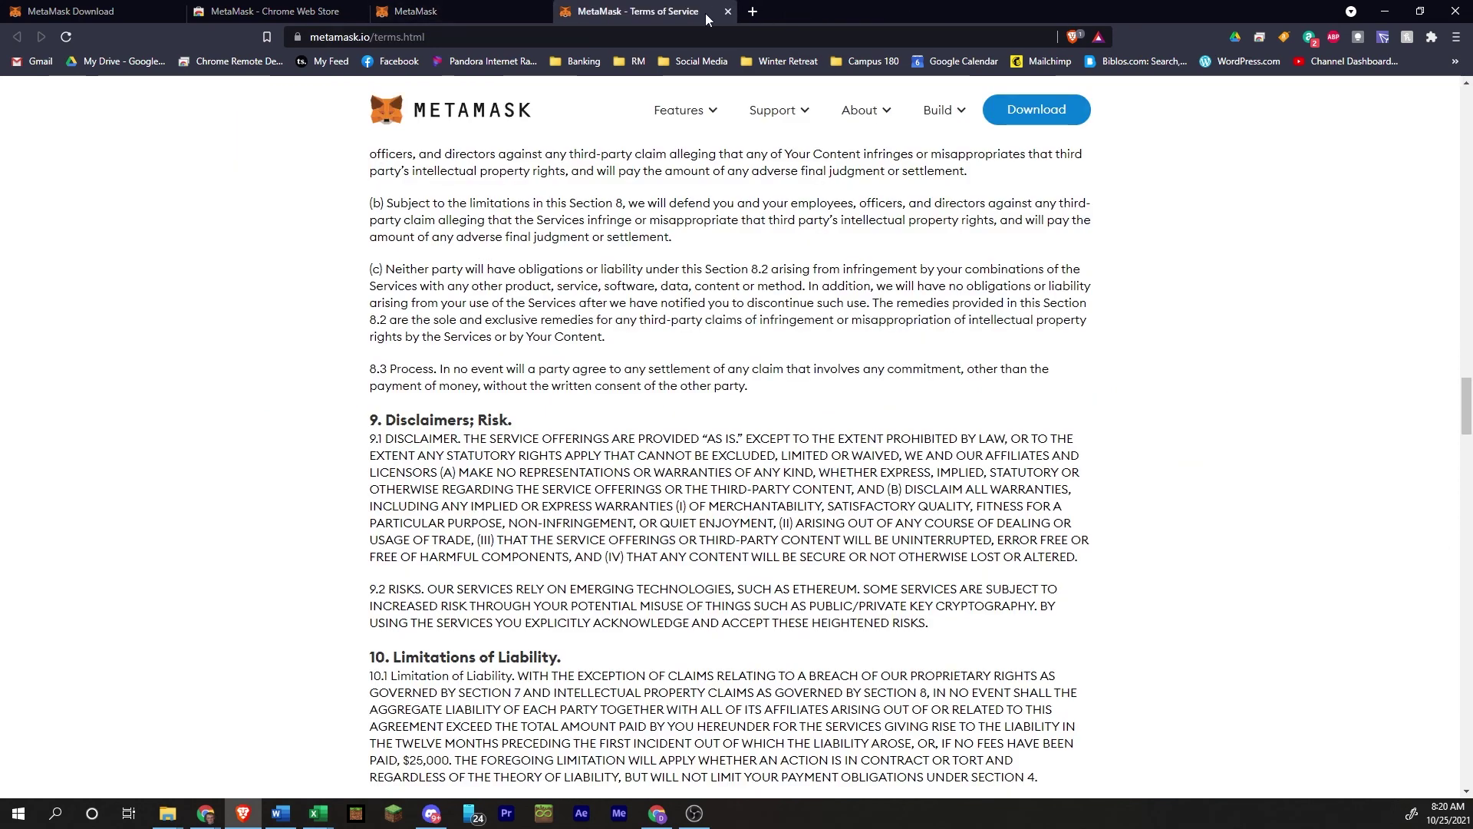
Close the Terms tab and account details, then pin MetaMask to Brave's toolbar.
{"action": "left_click", "coordinate": [727, 12]}
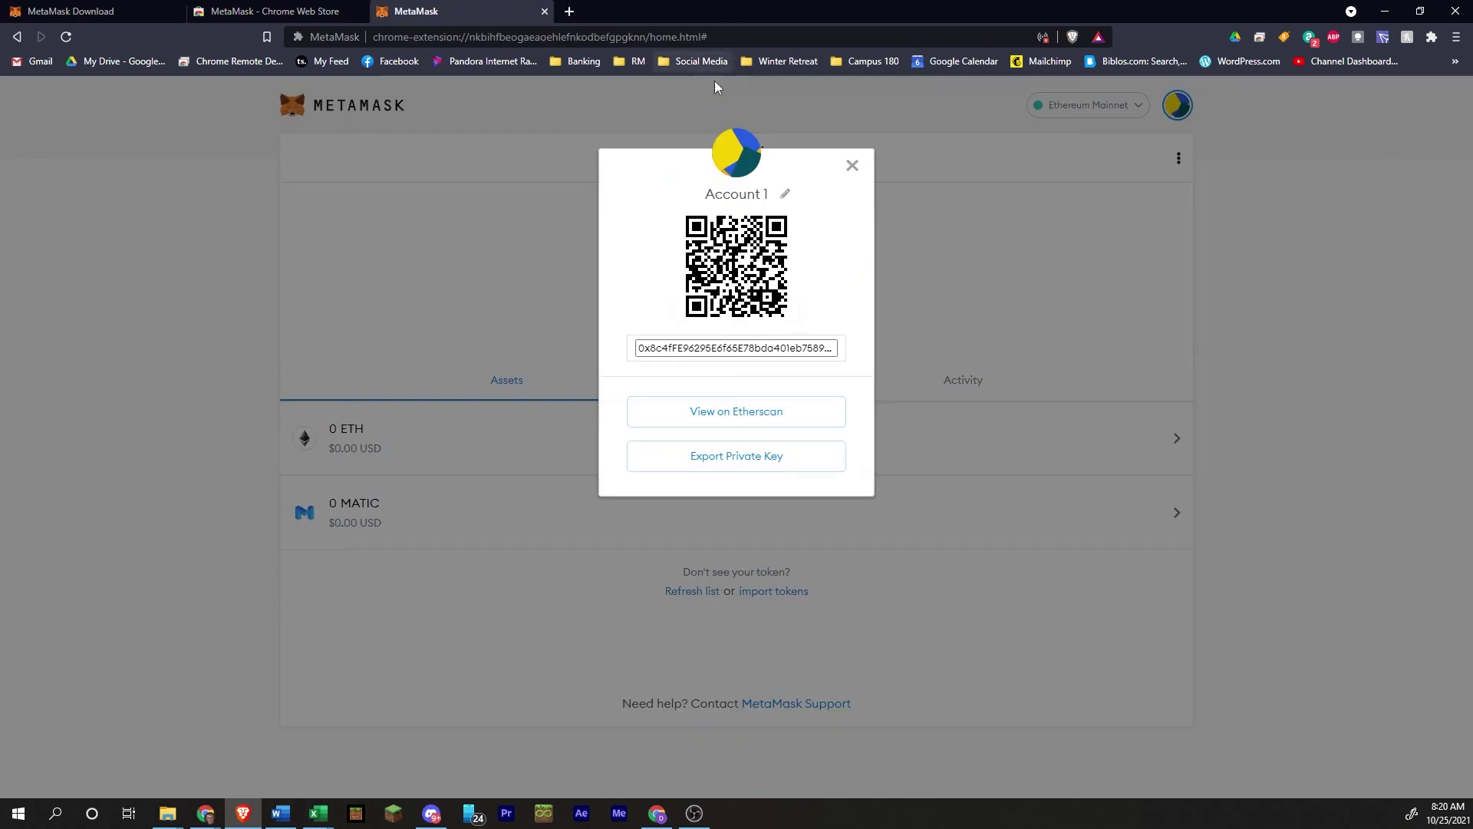
{"action": "left_click", "coordinate": [851, 164]}
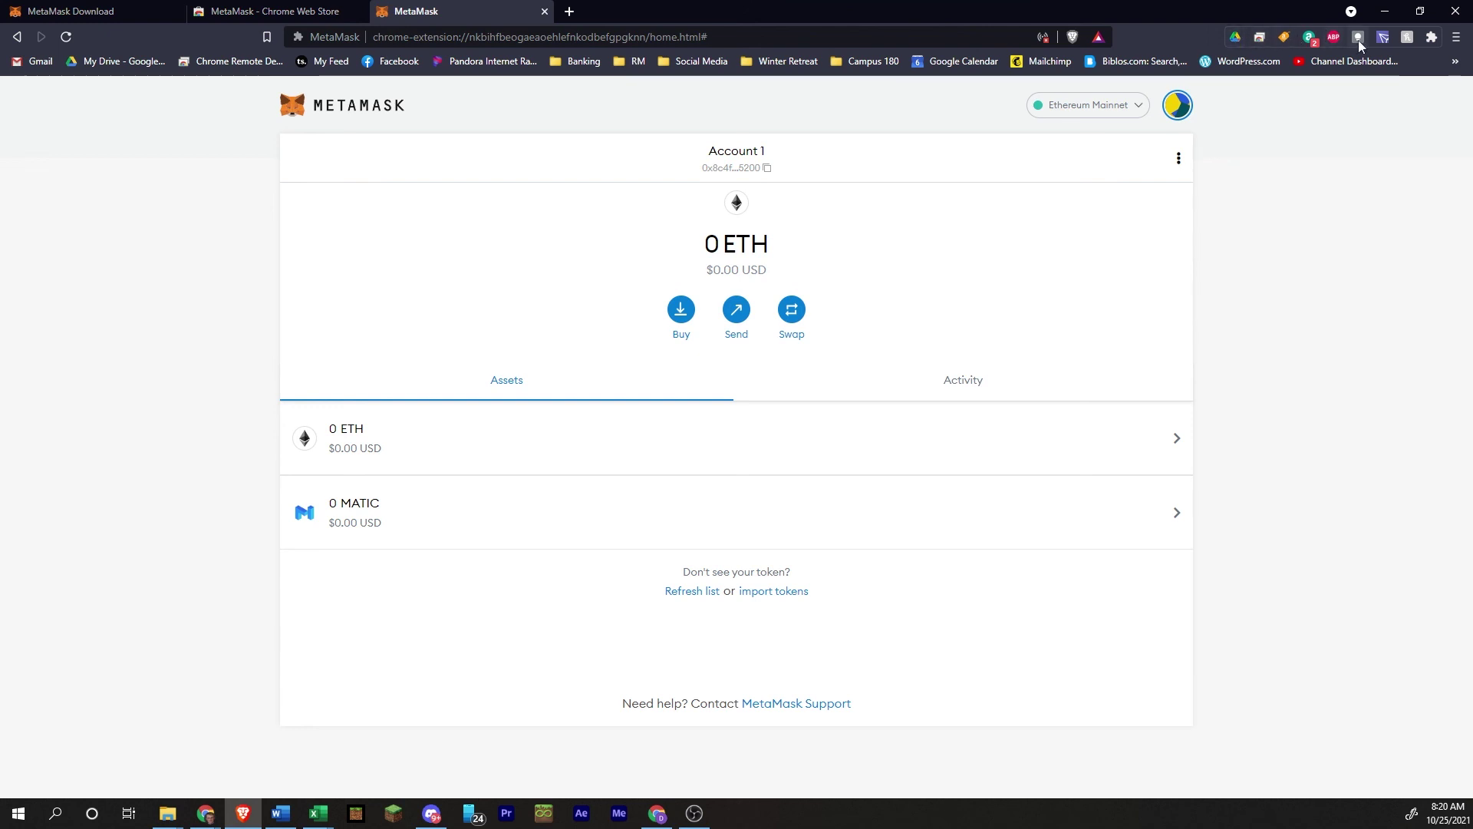
{"action": "left_click", "coordinate": [1432, 38]}
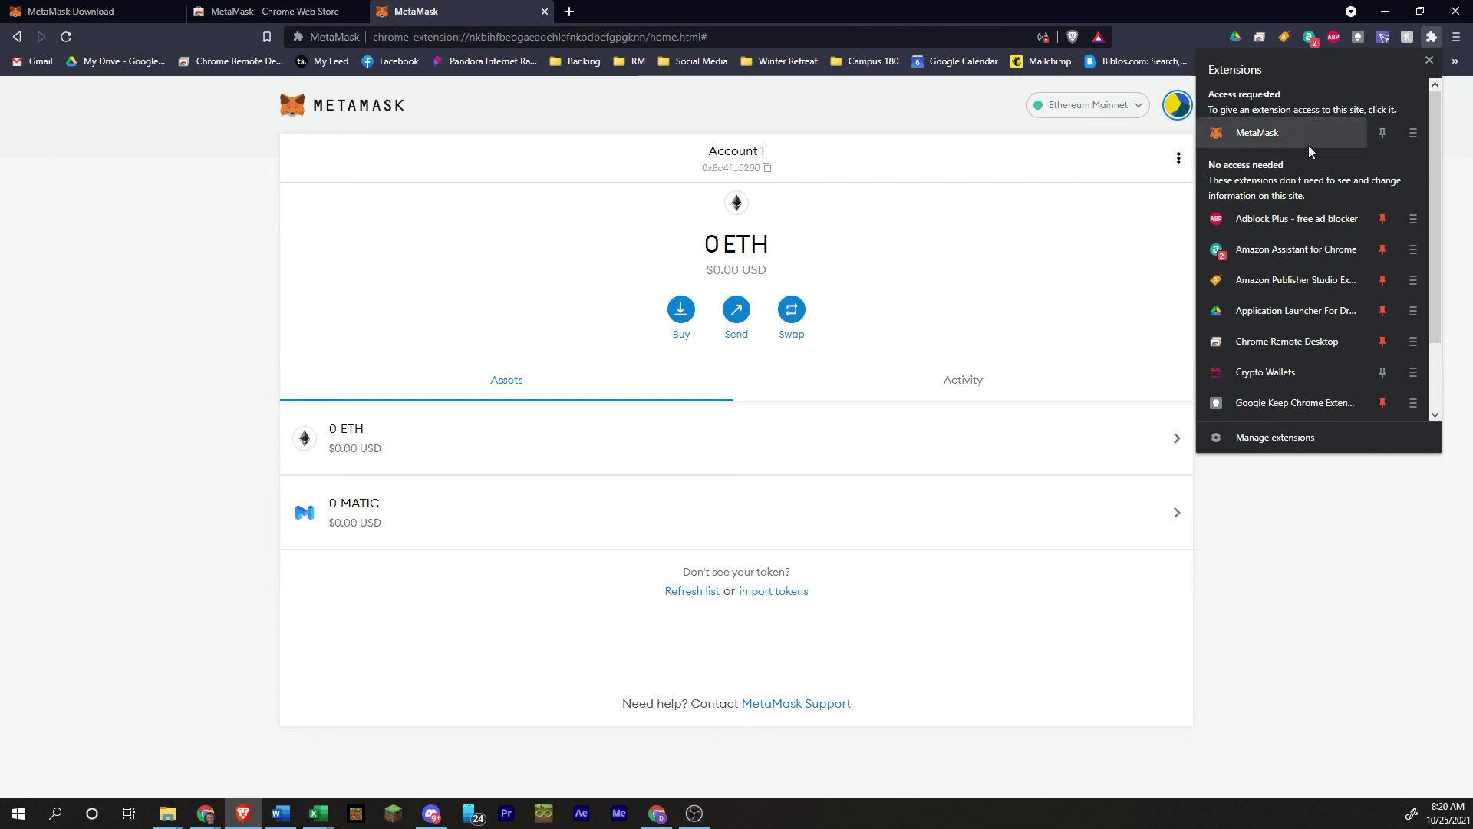
{"action": "scroll", "coordinate": [1286, 210], "scroll_direction": "down", "scroll_amount": 2}
{"action": "scroll", "coordinate": [1287, 210], "scroll_direction": "up", "scroll_amount": 2}
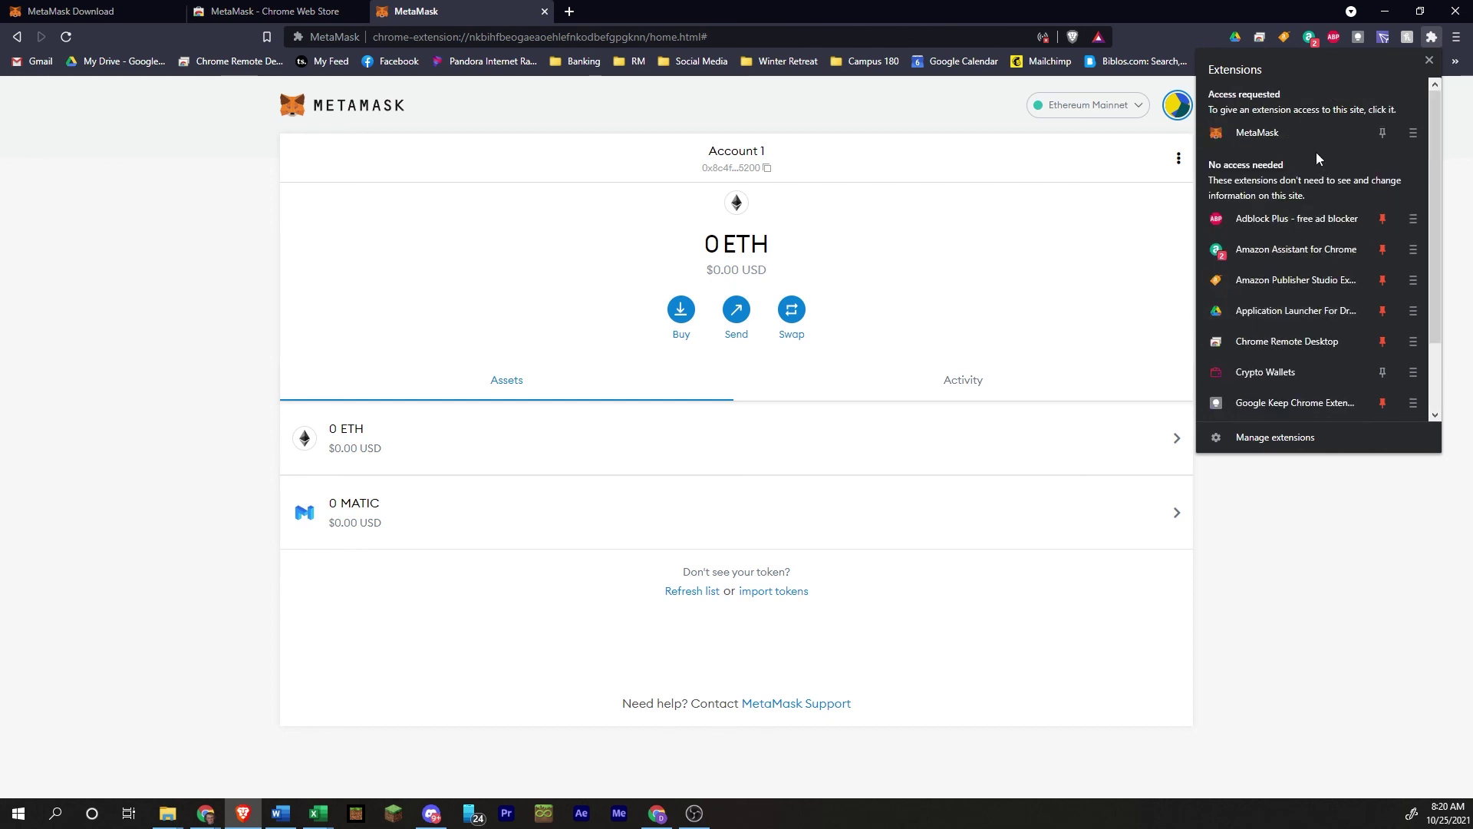
{"action": "left_click", "coordinate": [1381, 133]}
{"action": "left_click", "coordinate": [1428, 60]}
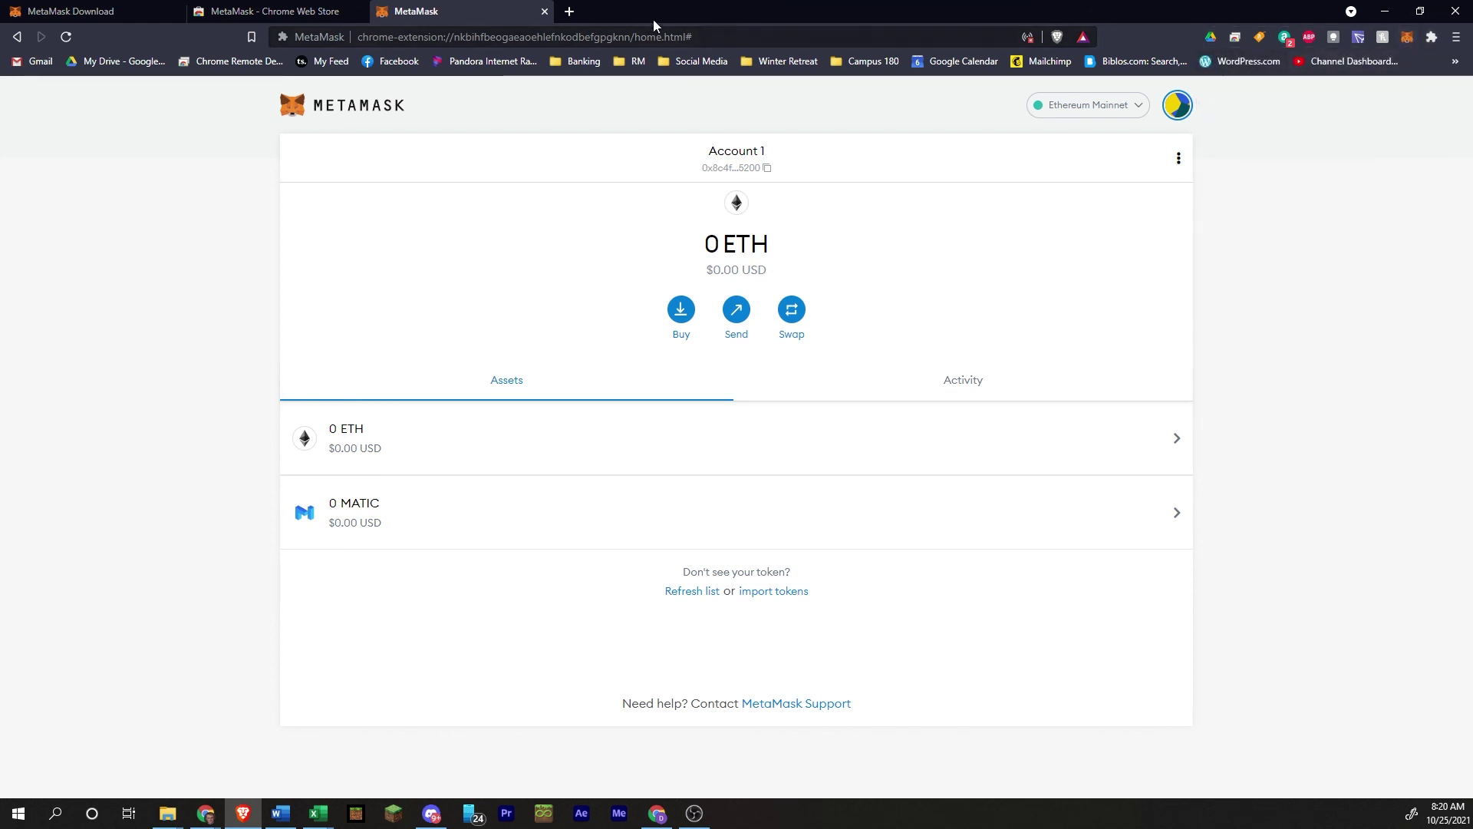
Close the wallet and Web Store tabs, then check the pinned popup shows 0 ETH and 0 MATIC.
{"action": "left_click", "coordinate": [542, 12]}
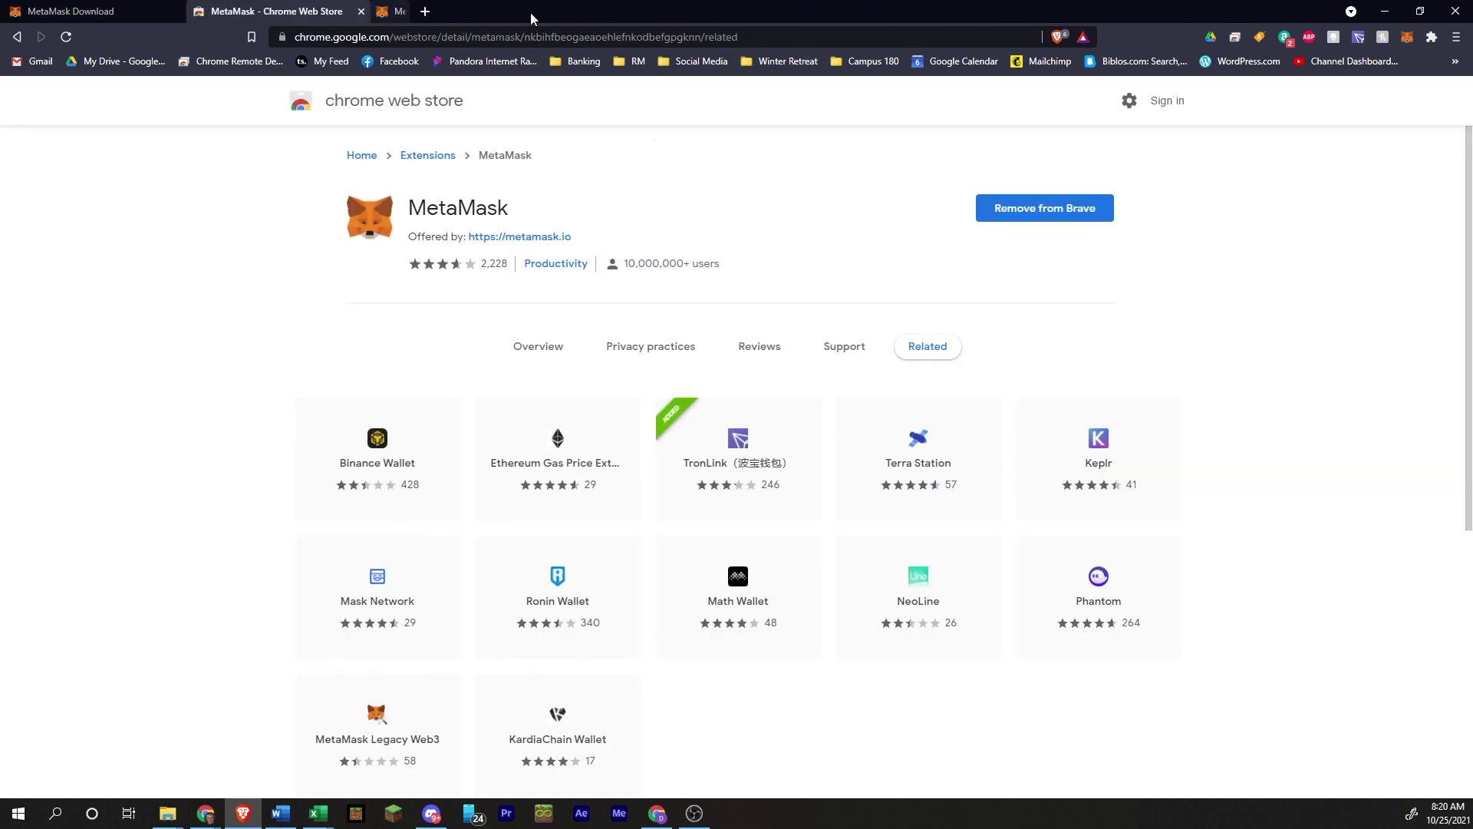
{"action": "left_click", "coordinate": [360, 11]}
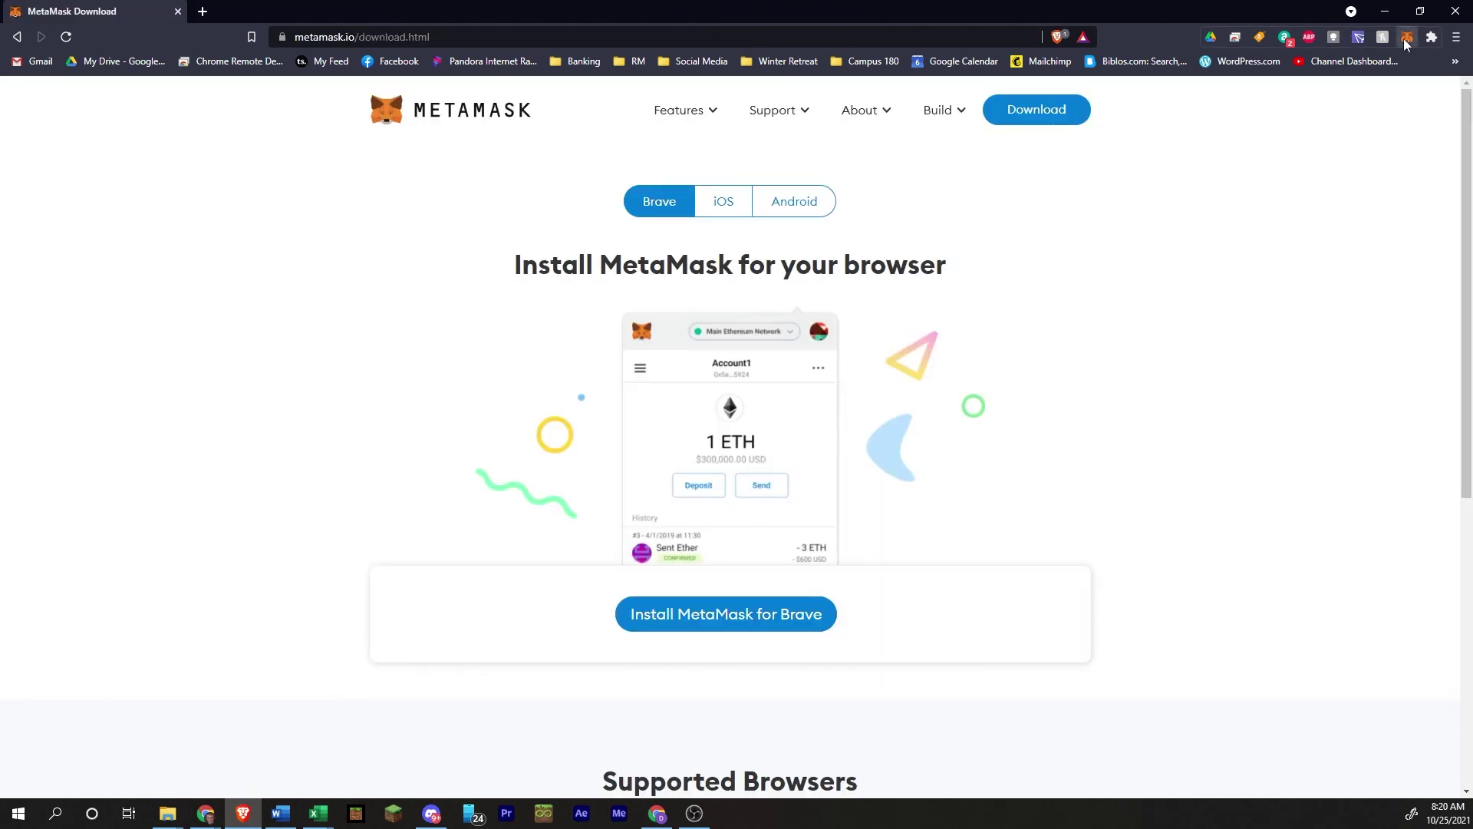
{"action": "left_click", "coordinate": [1407, 38]}
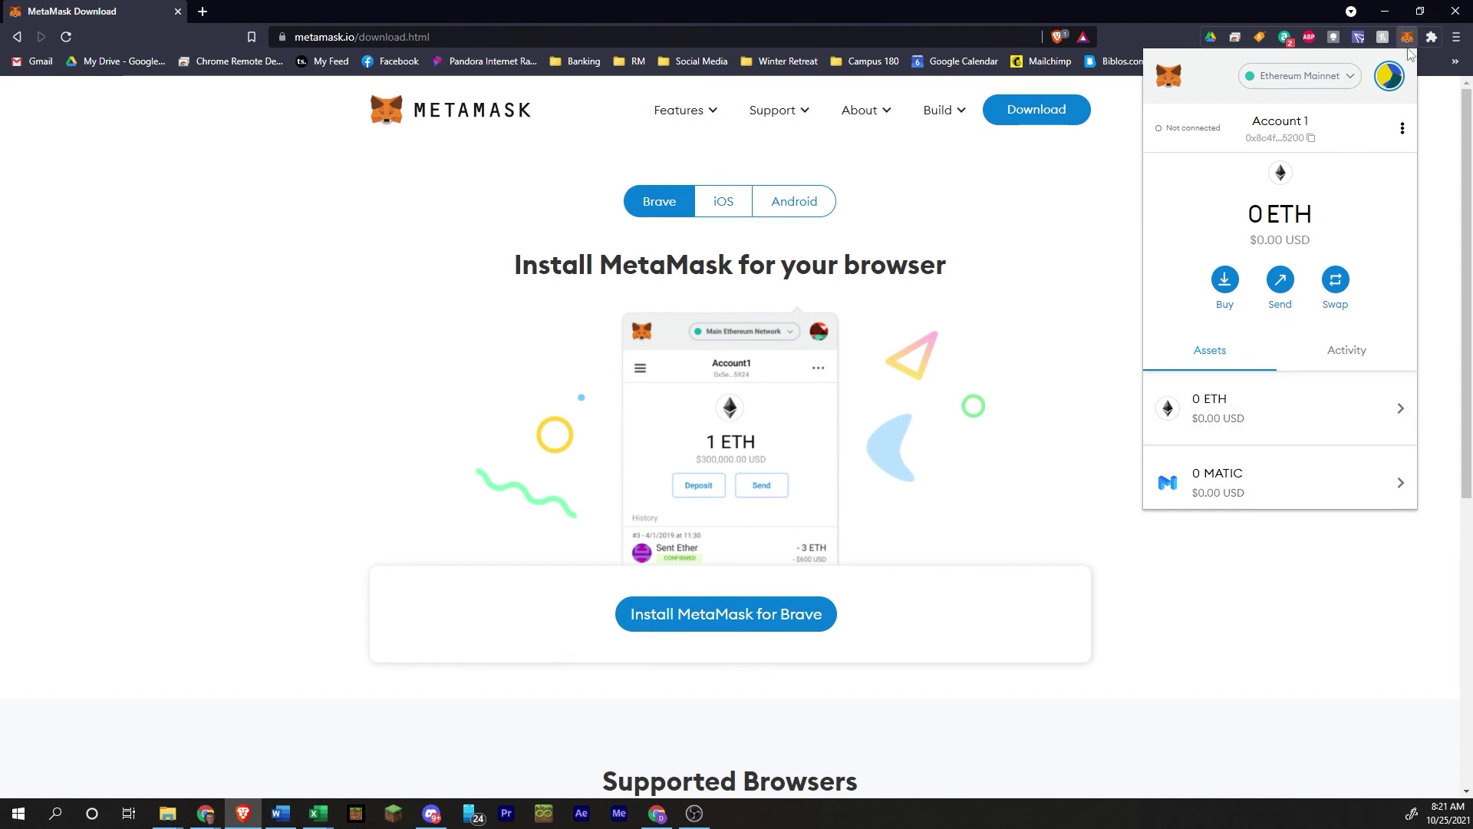
{"action": "left_click", "coordinate": [1406, 39]}
{"action": "left_click", "coordinate": [1407, 39]}
{"action": "scroll", "coordinate": [1279, 355], "scroll_direction": "down", "scroll_amount": 2}
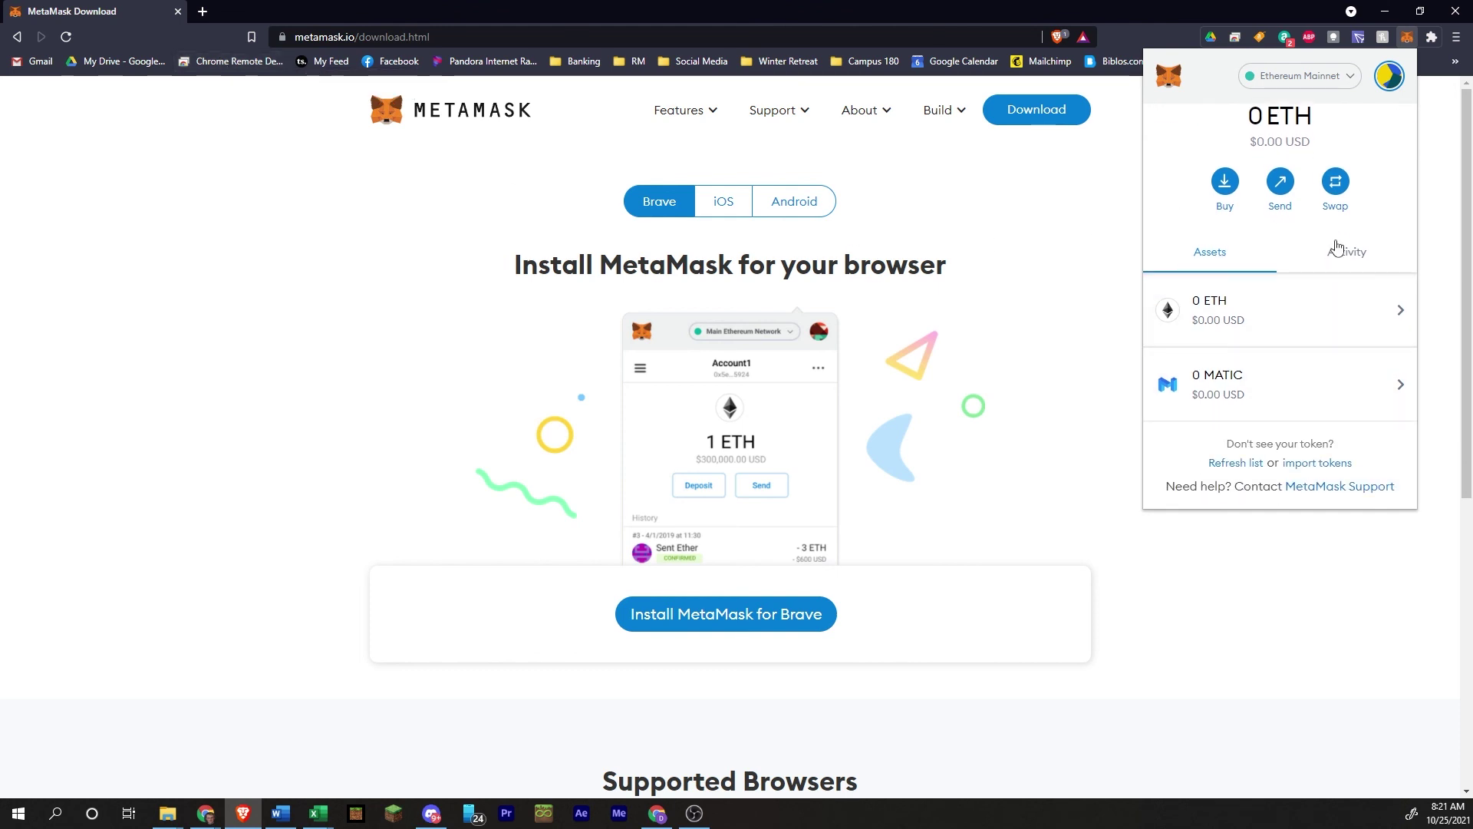
{"action": "left_click", "coordinate": [1408, 38]}
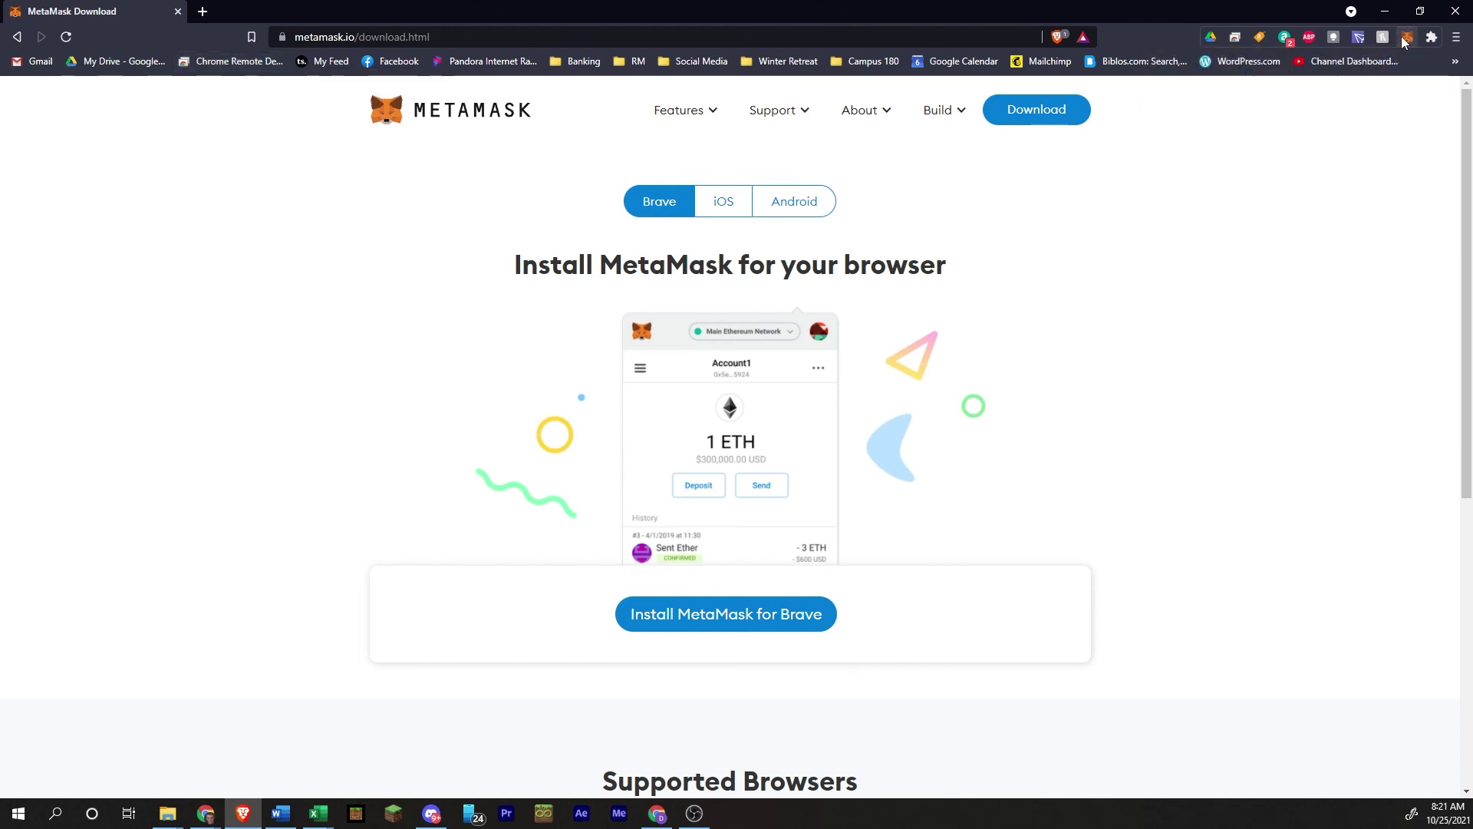
Close the last Brave tab, leaving the Windows desktop showing.
{"action": "left_click", "coordinate": [175, 12]}
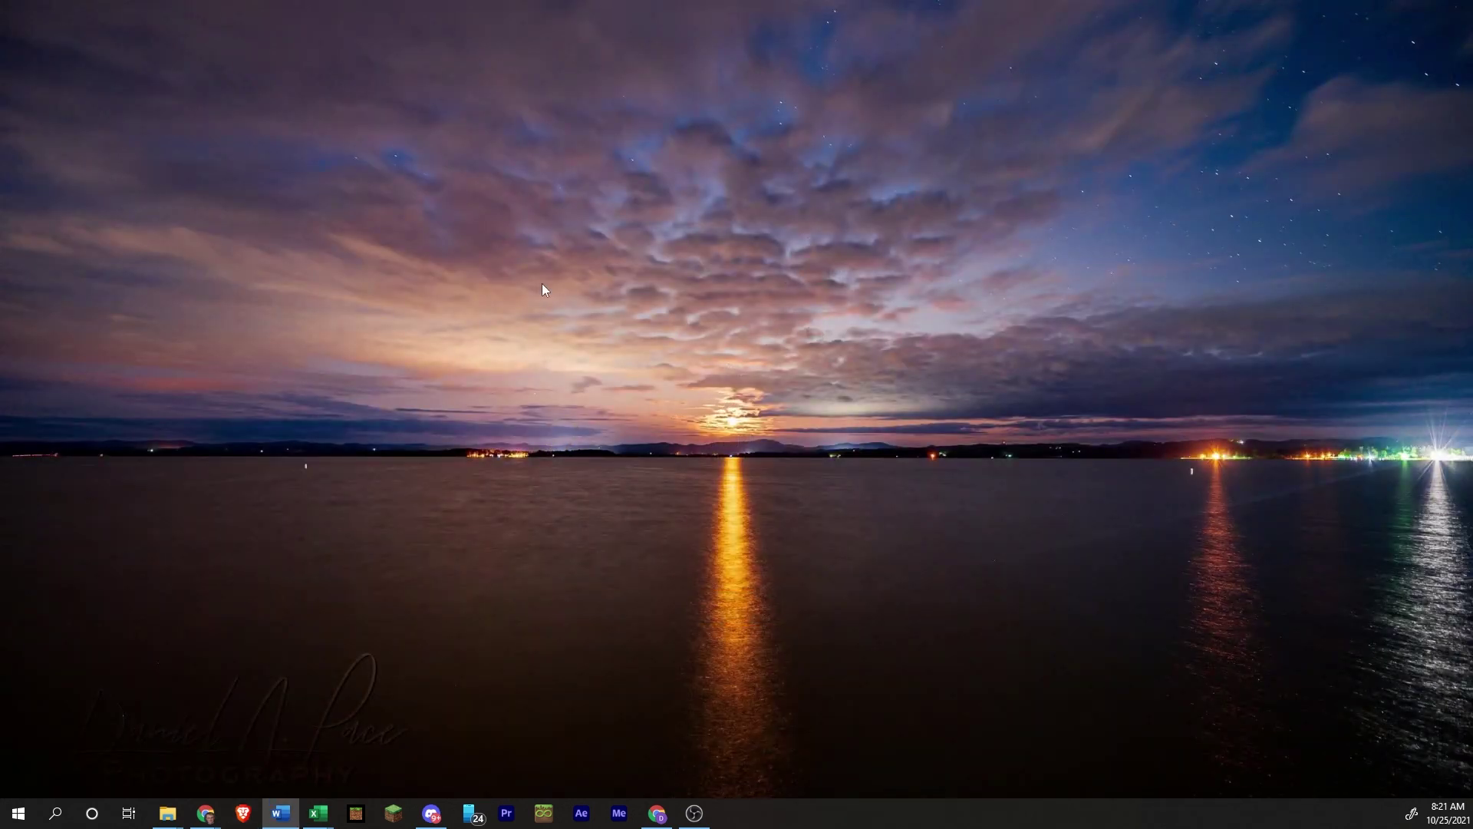